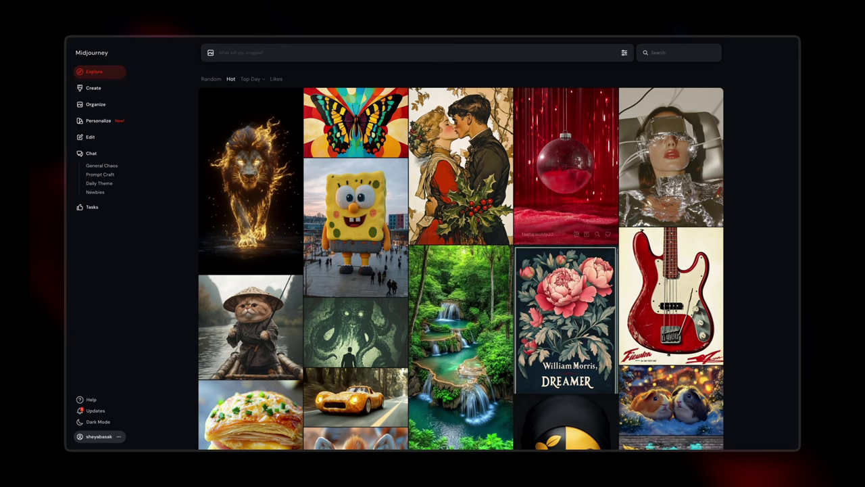
# Browse the Hot images in the Explore gallery, and view the Random and Likes feeds
pyautogui.scroll(-3, 603, 269)
pyautogui.scroll(-4, 603, 269)
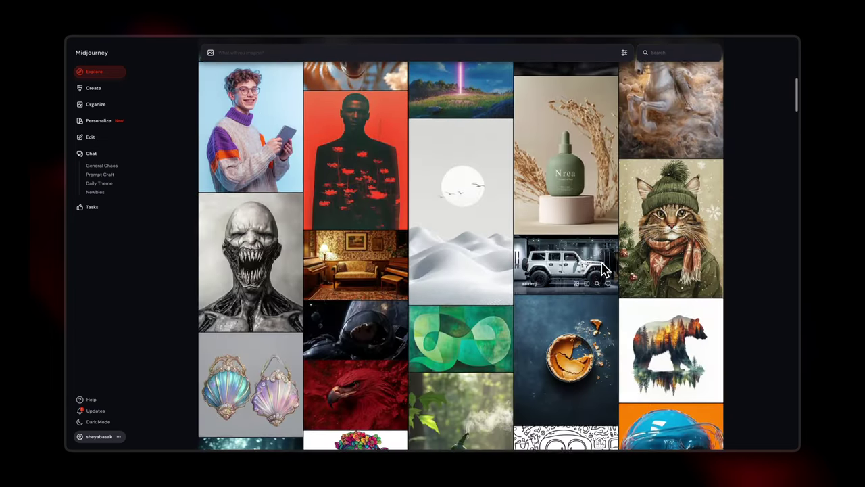
pyautogui.scroll(7, 602, 270)
pyautogui.scroll(2, 602, 270)
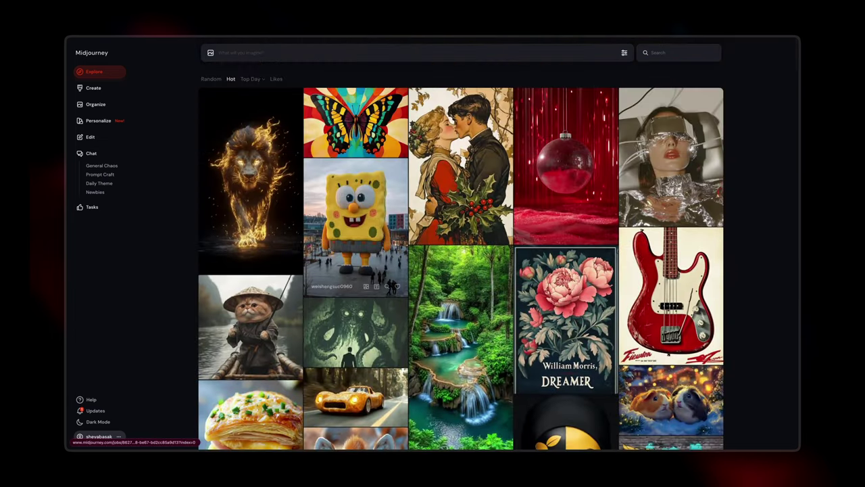
pyautogui.click(212, 79)
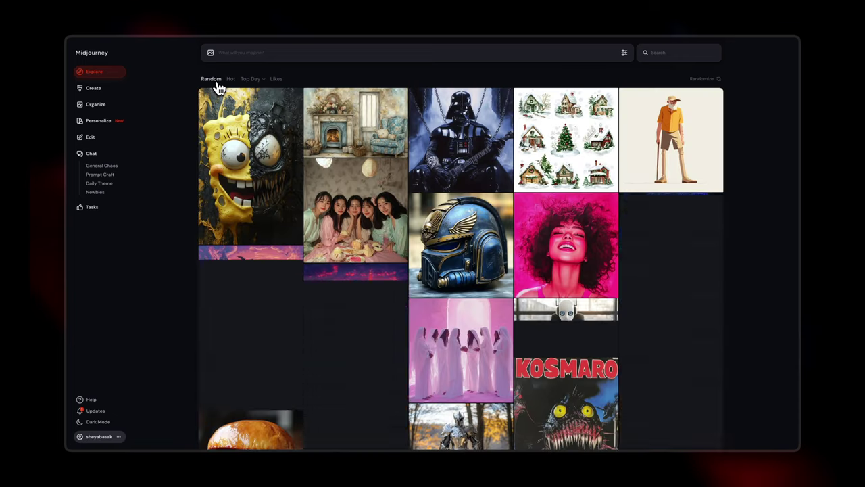
pyautogui.click(276, 79)
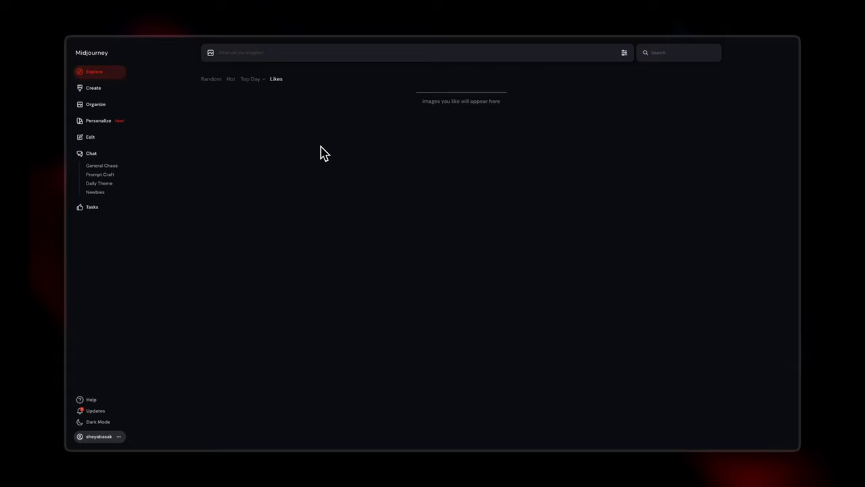
# Like the rocky landscape with the pink river in the Top Day feed and view it in Likes
pyautogui.click(253, 79)
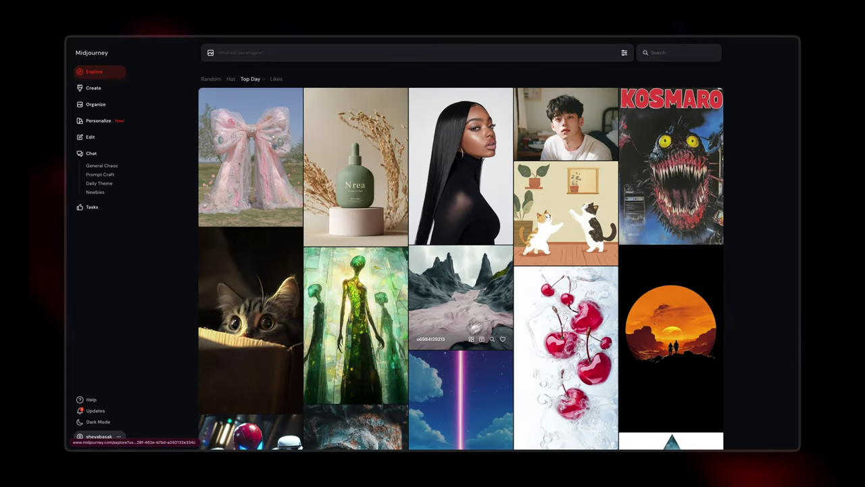
pyautogui.click(503, 339)
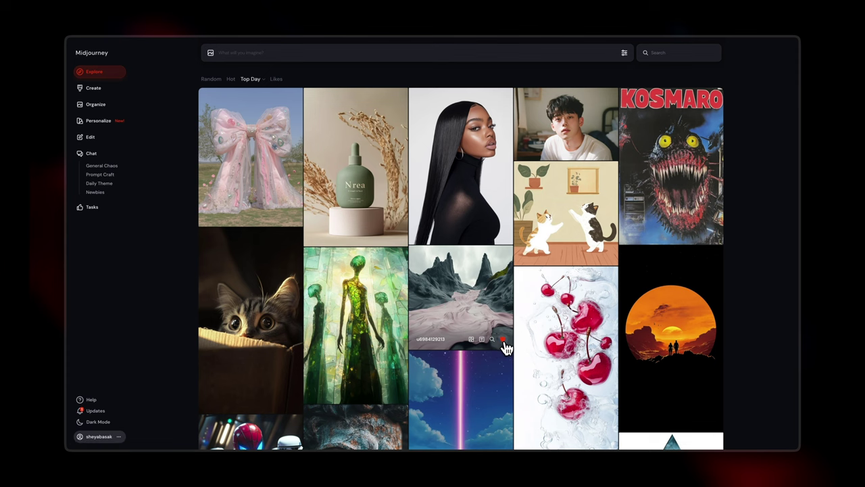
pyautogui.click(276, 80)
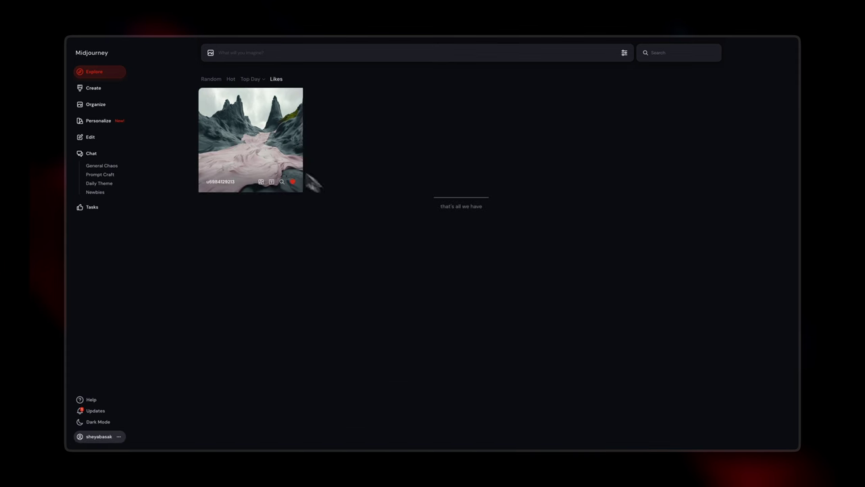
# Return to the Hot feed, search the gallery for "clouds" and look through the images
pyautogui.click(231, 79)
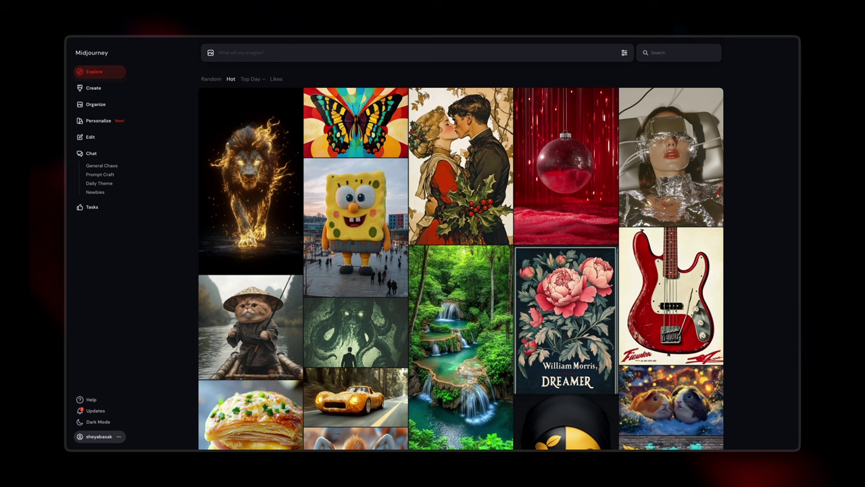
pyautogui.write('c')
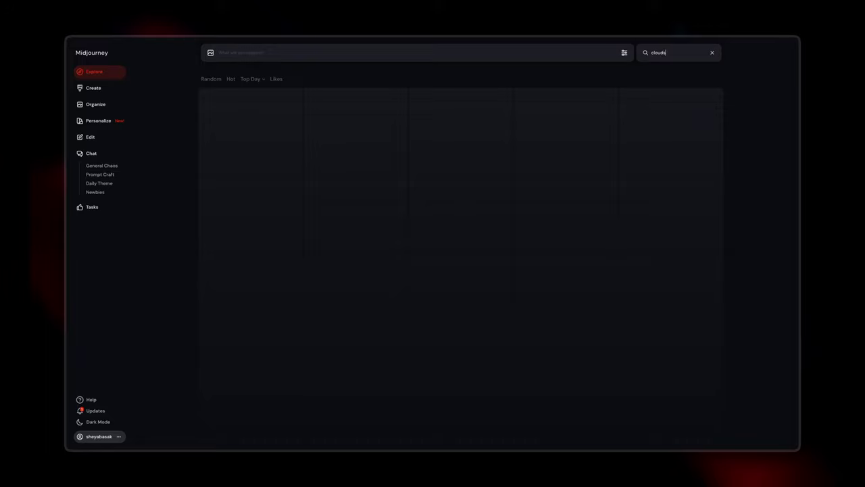
pyautogui.write('louds')
pyautogui.scroll(-3, 521, 305)
pyautogui.scroll(-2, 568, 334)
pyautogui.scroll(-2, 568, 334)
pyautogui.scroll(6, 567, 334)
pyautogui.scroll(2, 568, 324)
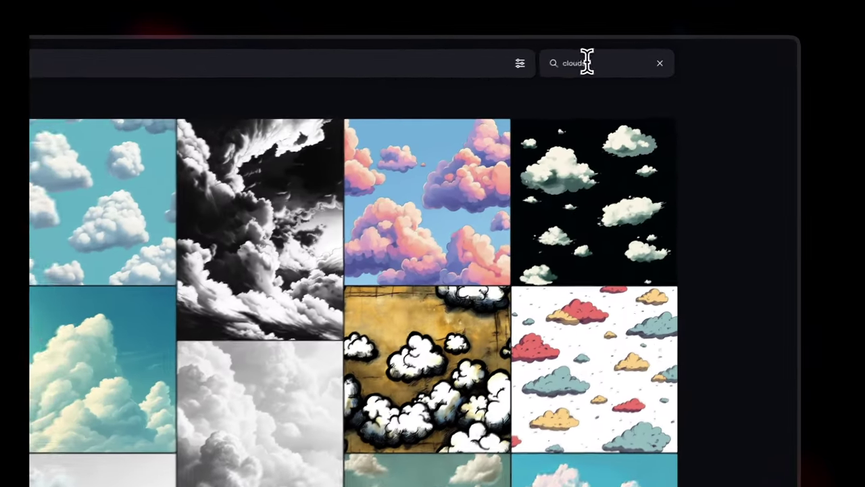
# Replace the gallery search with "forest" and look through the images
pyautogui.moveTo(664, 53); pyautogui.dragTo(645, 58)
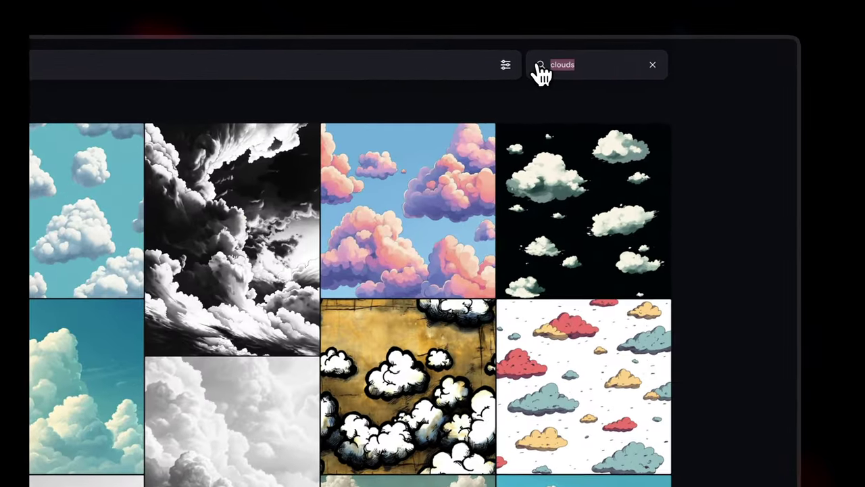
pyautogui.write('forest')
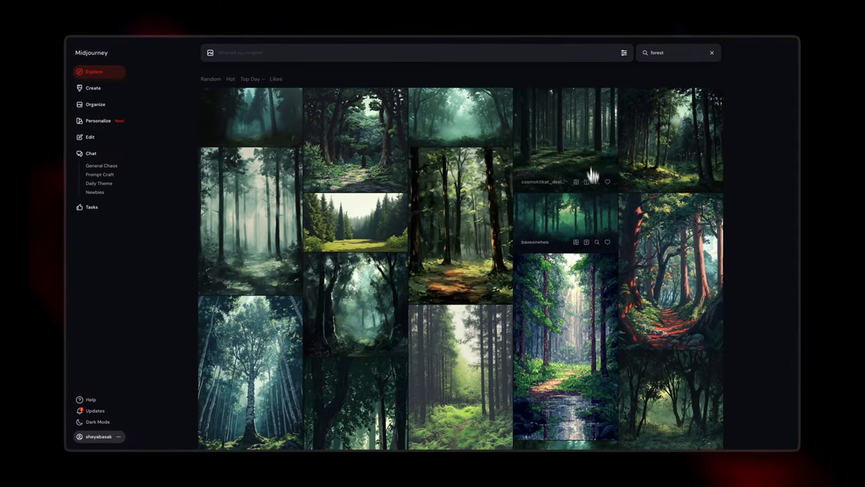
pyautogui.scroll(-1, 385, 338)
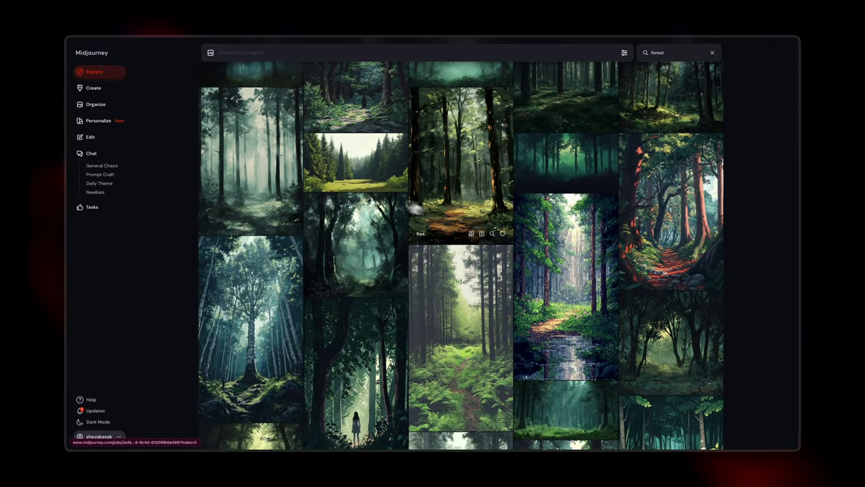
pyautogui.scroll(1, 478, 222)
# Open several forest images to read their prompts, and clear the gallery search
pyautogui.click(373, 154)
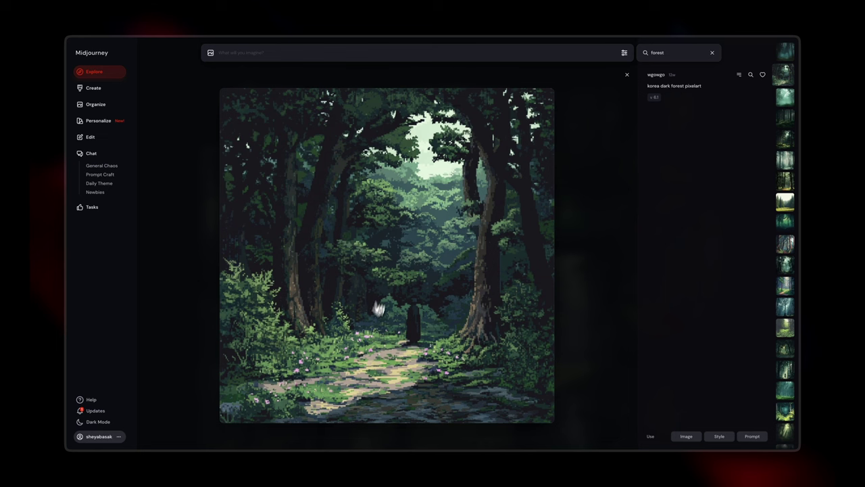
pyautogui.click(788, 164)
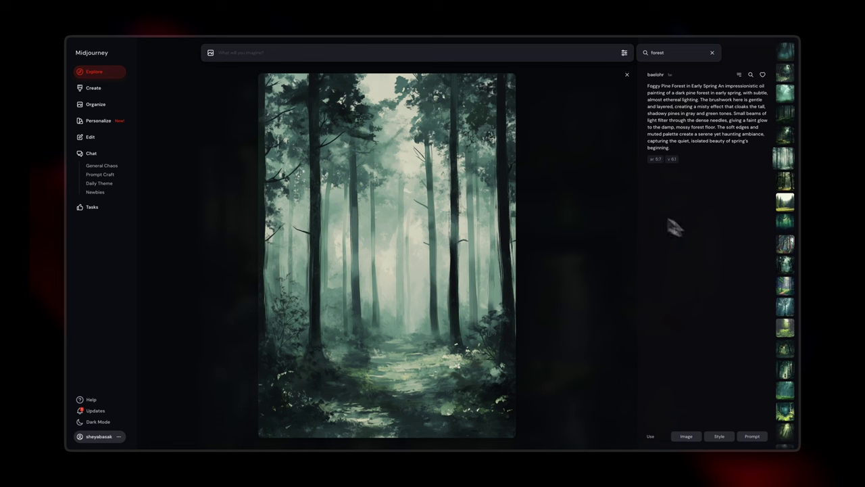
pyautogui.click(786, 281)
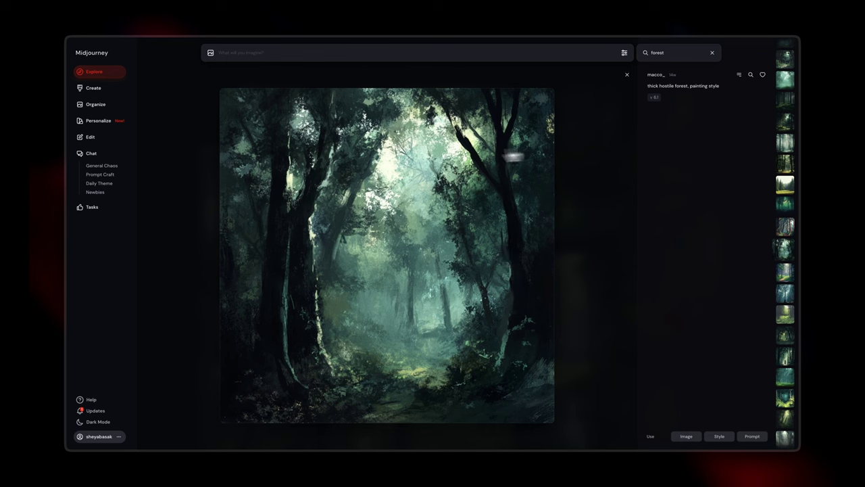
pyautogui.click(711, 53)
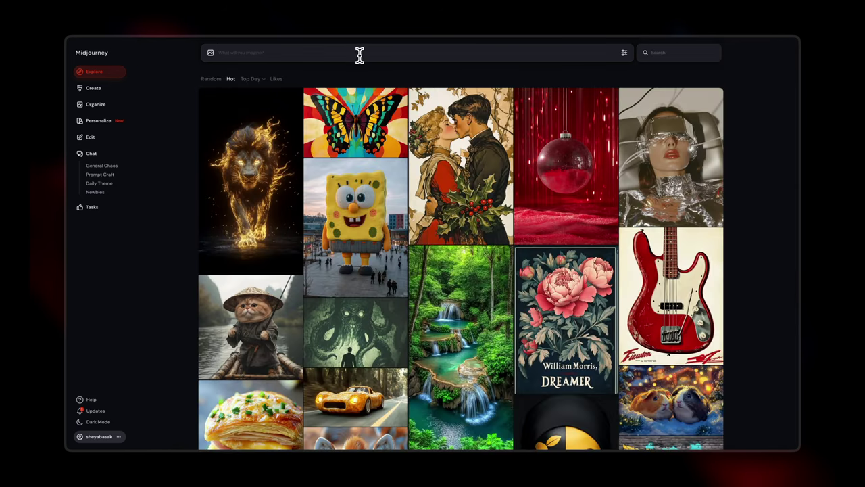
# Enter the prompt "a girl in a ballroom dancing" and set its image size to Square, 1:1
pyautogui.click(212, 57)
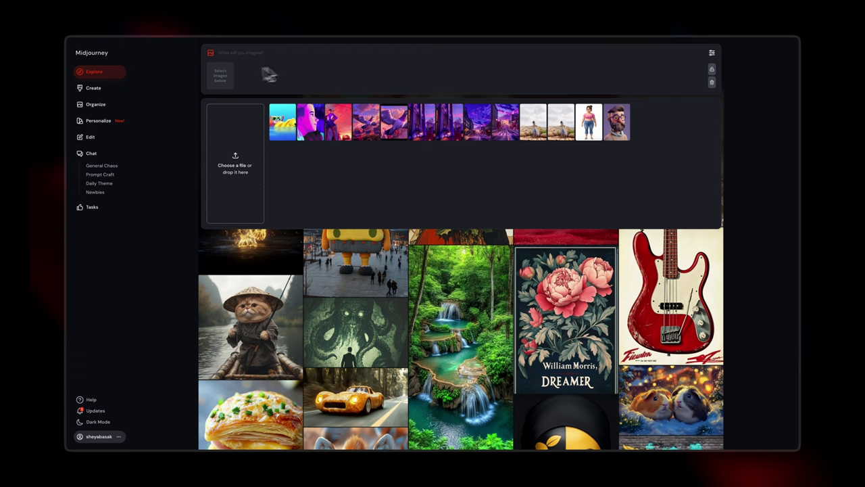
pyautogui.click(188, 81)
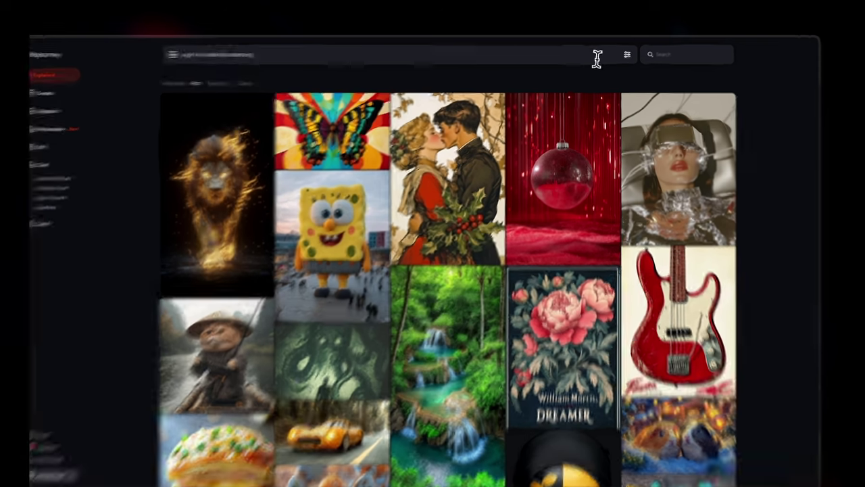
pyautogui.click(624, 53)
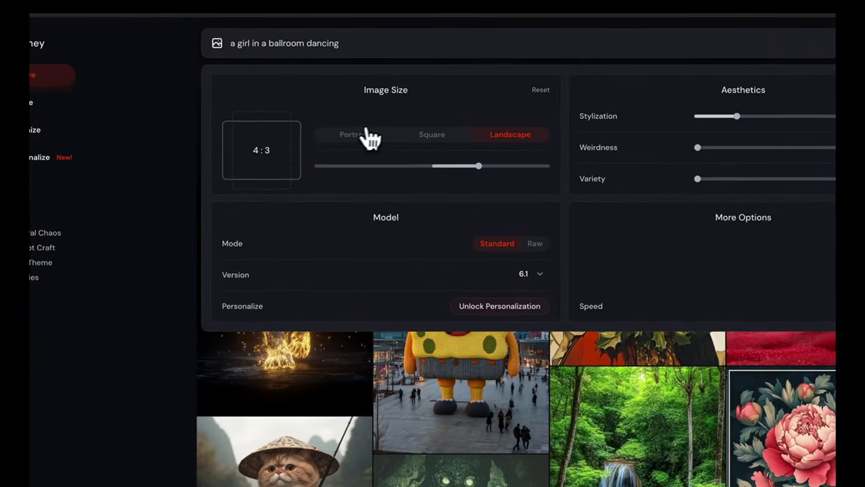
pyautogui.click(87, 155)
pyautogui.click(454, 137)
pyautogui.moveTo(438, 166); pyautogui.dragTo(481, 174)
pyautogui.click(435, 138)
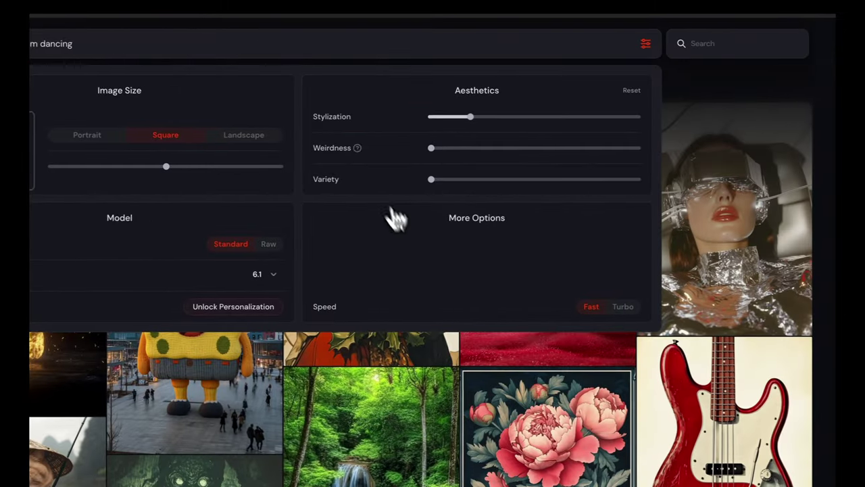
# Set the stylization to 150 and submit the ballroom prompt to generate the images
pyautogui.moveTo(558, 118); pyautogui.dragTo(542, 119)
pyautogui.moveTo(444, 119); pyautogui.dragTo(450, 120)
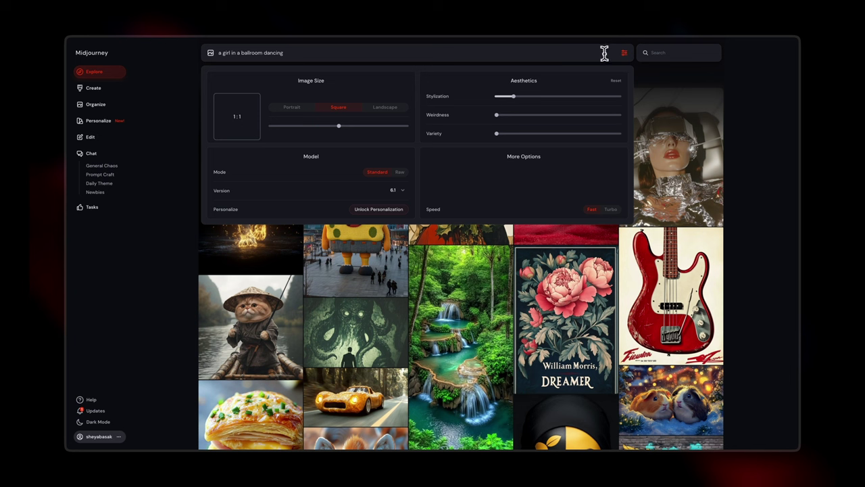
pyautogui.press('Return')
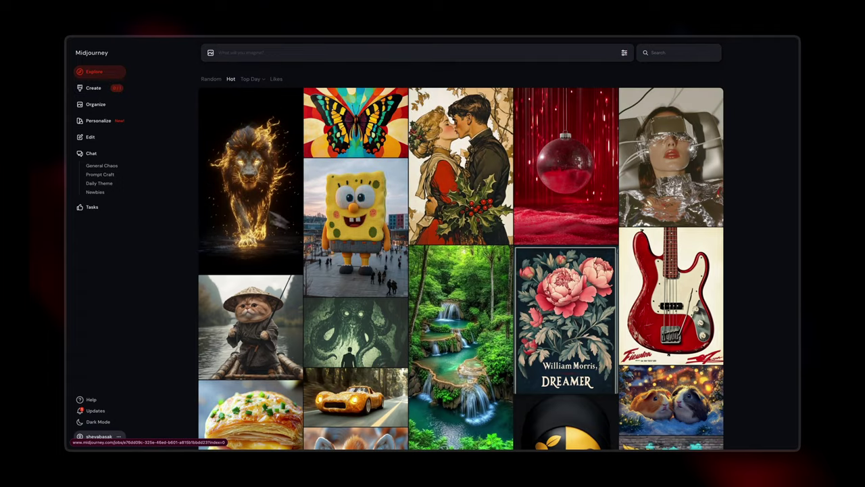
# Open the Create page and view each of the four generated ballroom images at full size
pyautogui.click(94, 88)
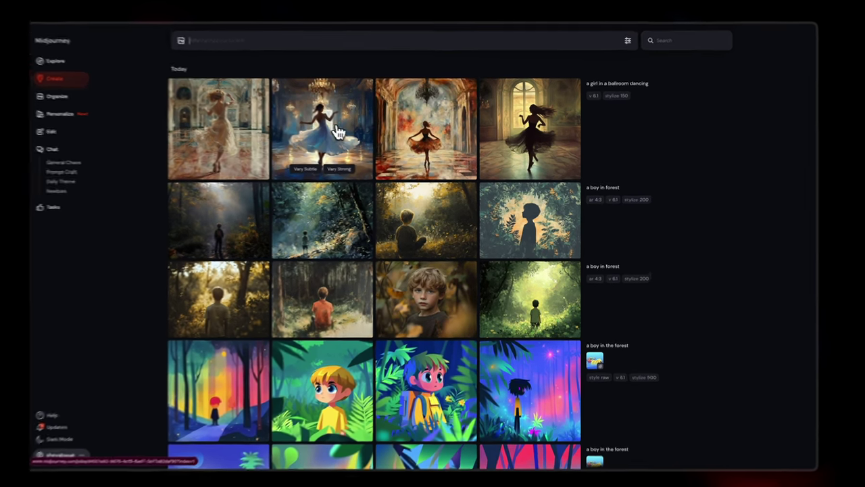
pyautogui.click(331, 96)
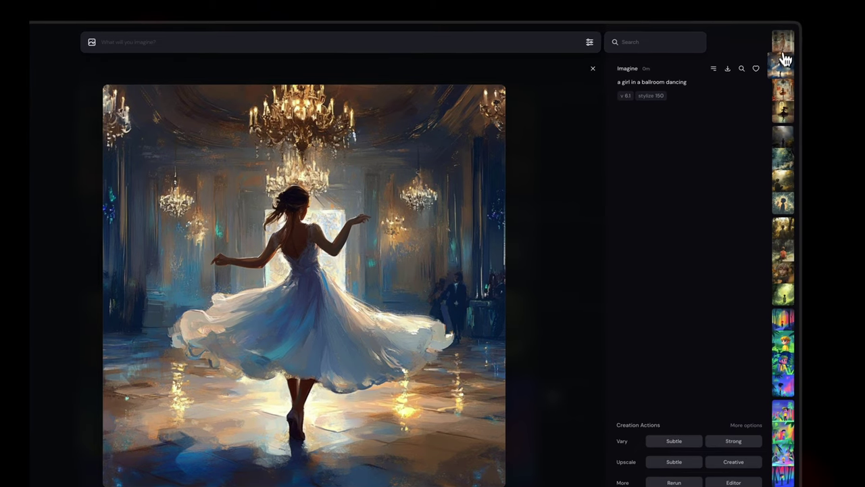
pyautogui.click(795, 41)
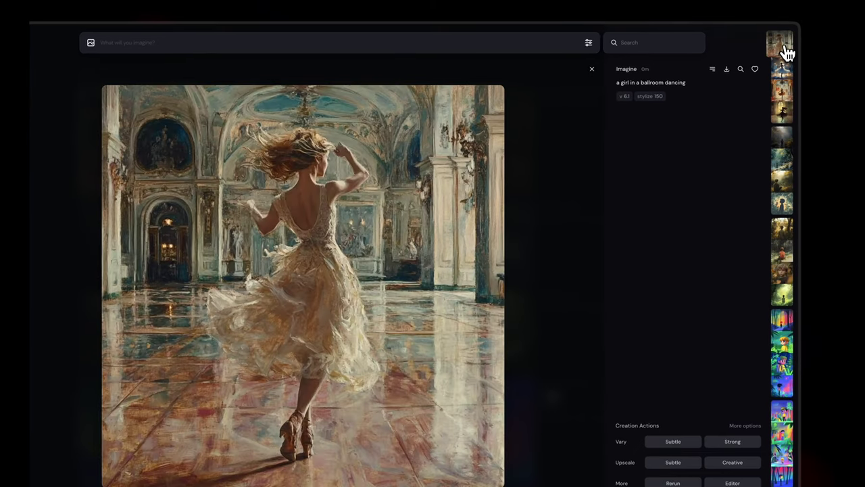
pyautogui.click(788, 90)
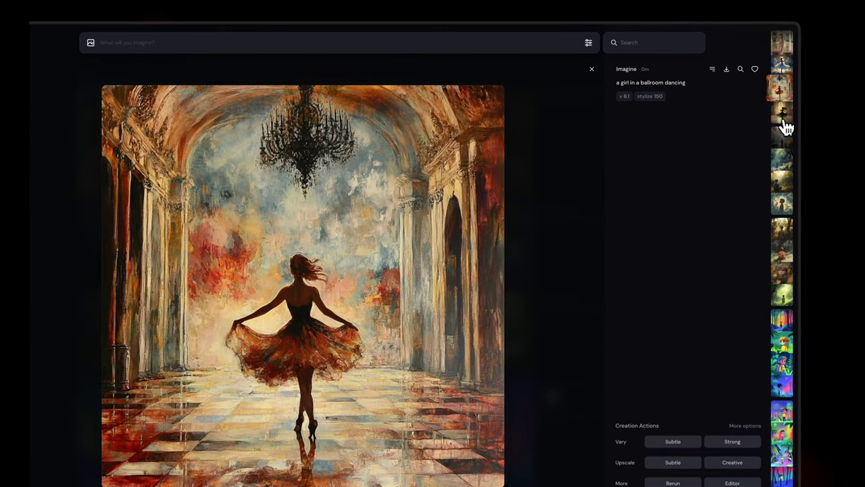
pyautogui.click(785, 120)
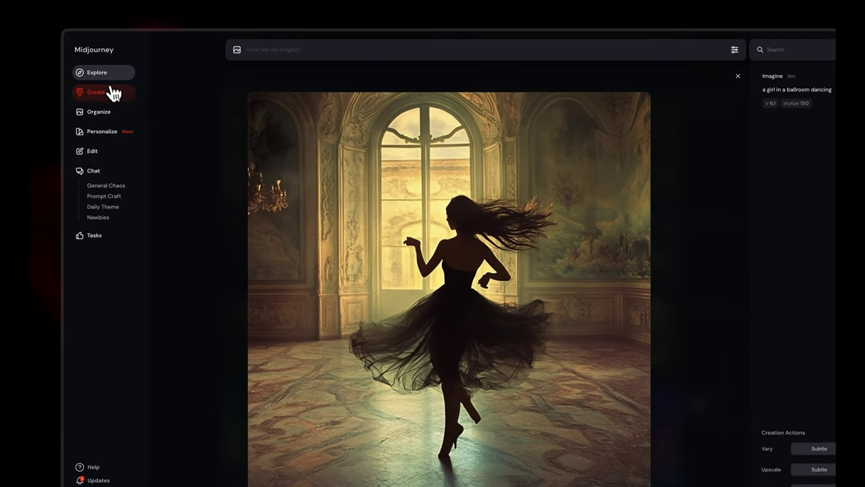
pyautogui.click(105, 75)
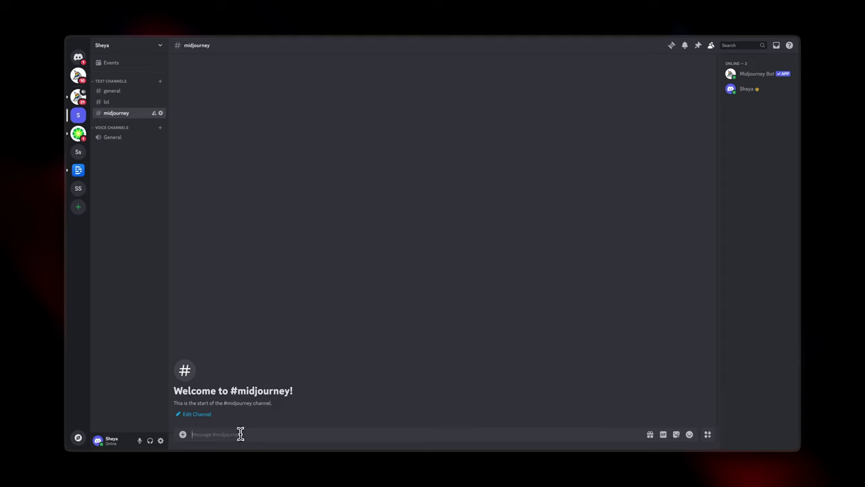
# In Discord's midjourney channel, look through the Midjourney Bot's slash commands and choose /imagine
pyautogui.write('/')
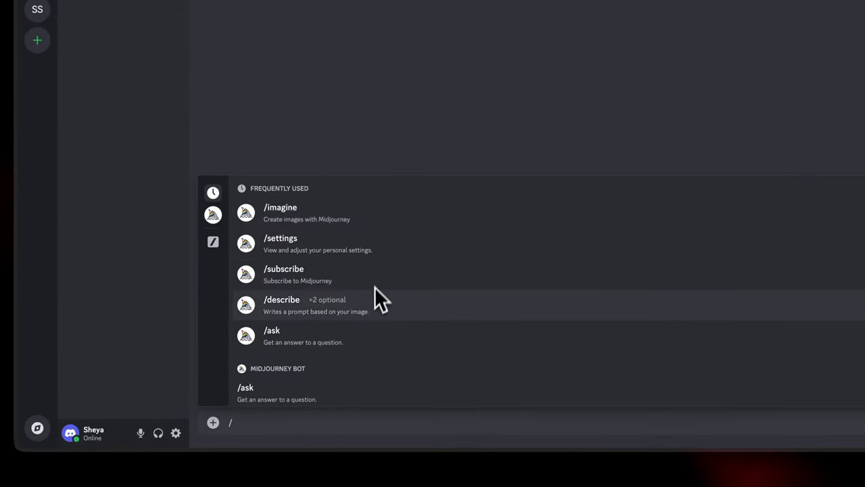
pyautogui.scroll(-3, 365, 348)
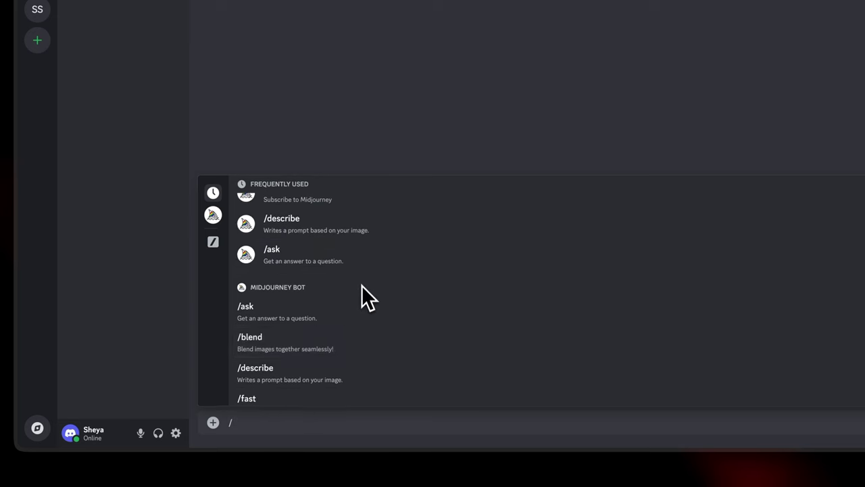
pyautogui.scroll(-3, 362, 287)
pyautogui.scroll(-1, 335, 284)
pyautogui.scroll(-4, 333, 292)
pyautogui.scroll(1, 326, 351)
pyautogui.scroll(6, 328, 361)
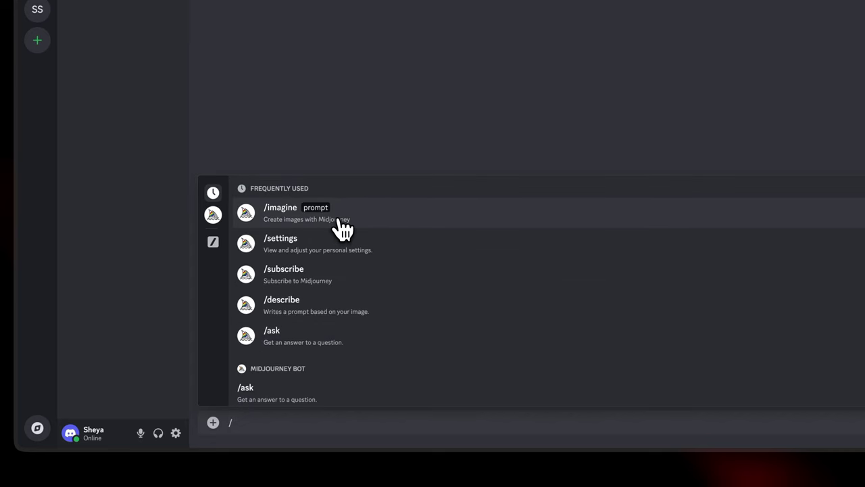
pyautogui.click(341, 227)
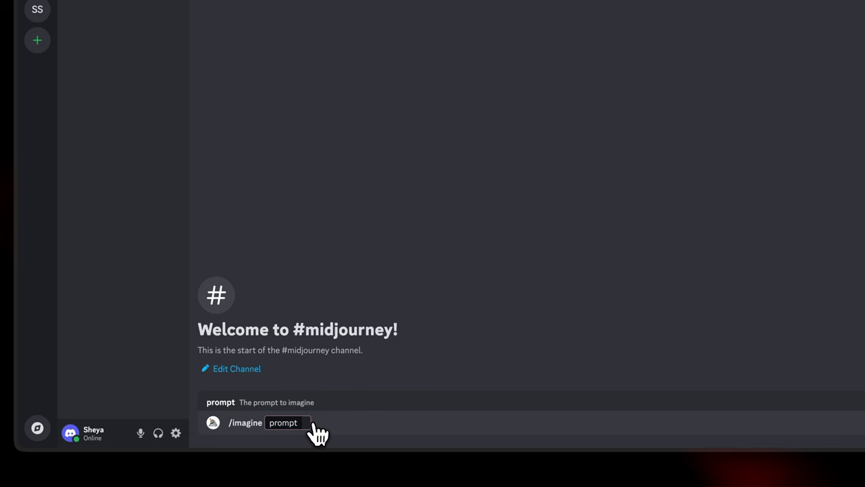
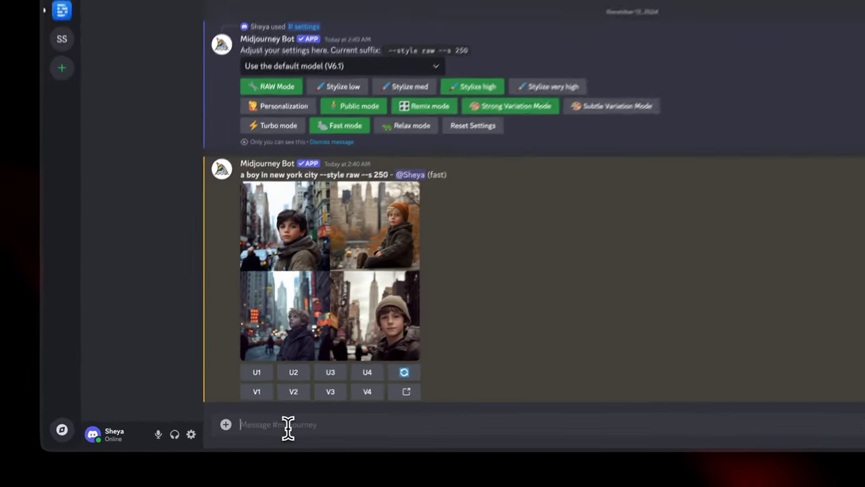
# Run /describe with the link option on the copied link of the "a boy in new york city" image grid
pyautogui.click(300, 425)
pyautogui.write('/')
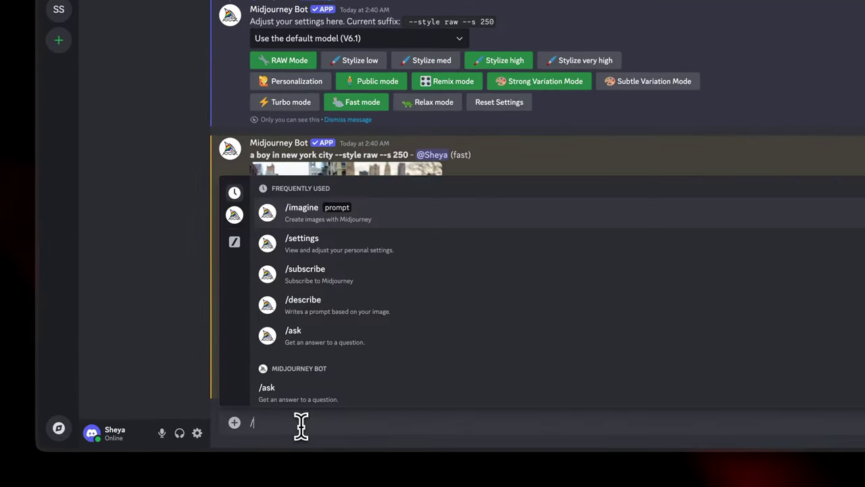
pyautogui.click(402, 321)
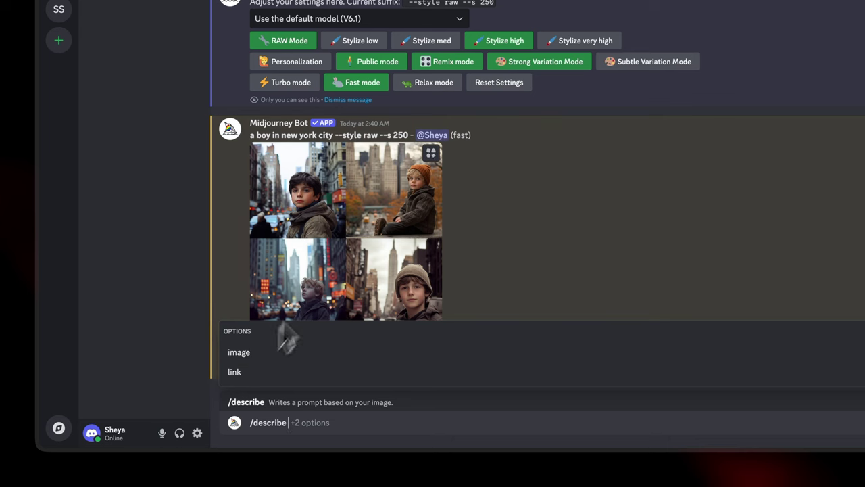
pyautogui.rightClick(322, 214)
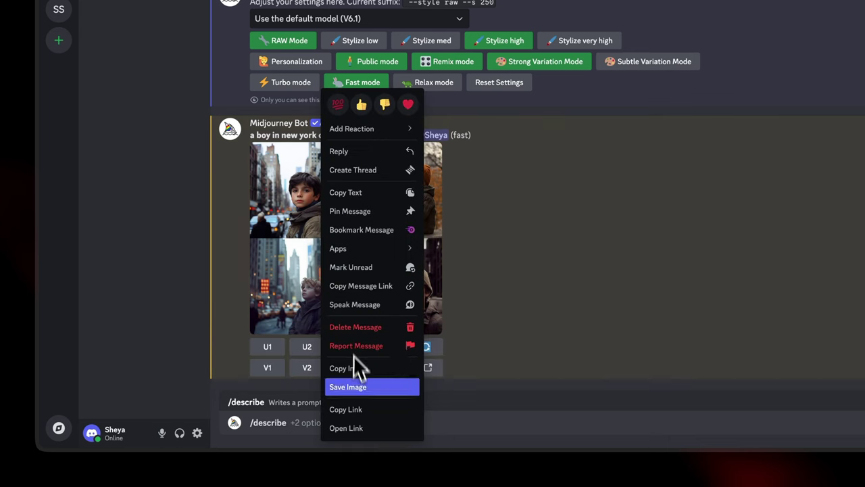
pyautogui.click(356, 409)
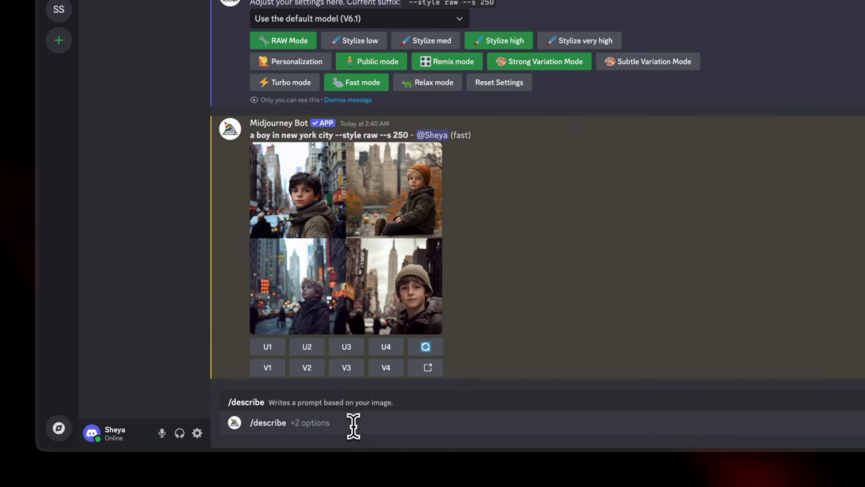
pyautogui.click(351, 423)
pyautogui.click(252, 373)
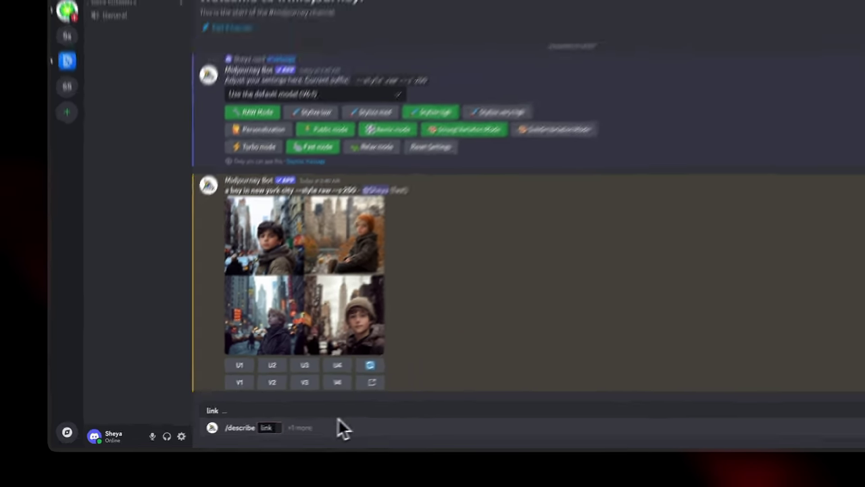
pyautogui.hotkey('ctrl', 'v')
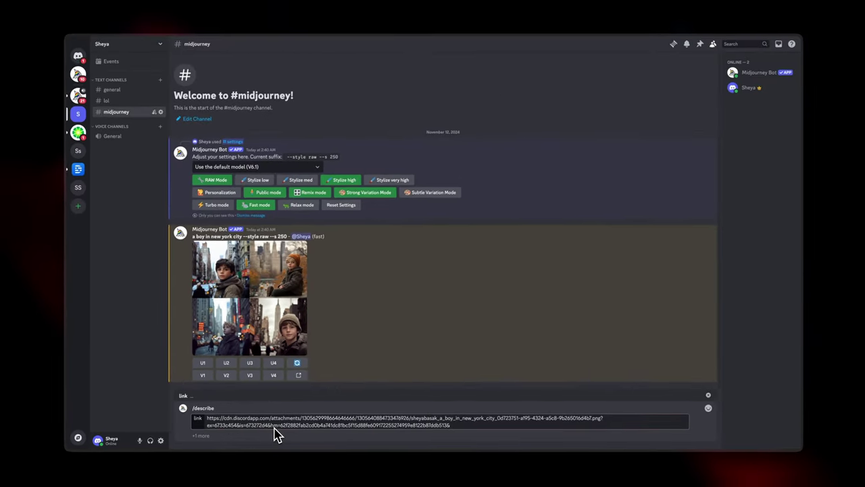
pyautogui.press('Return')
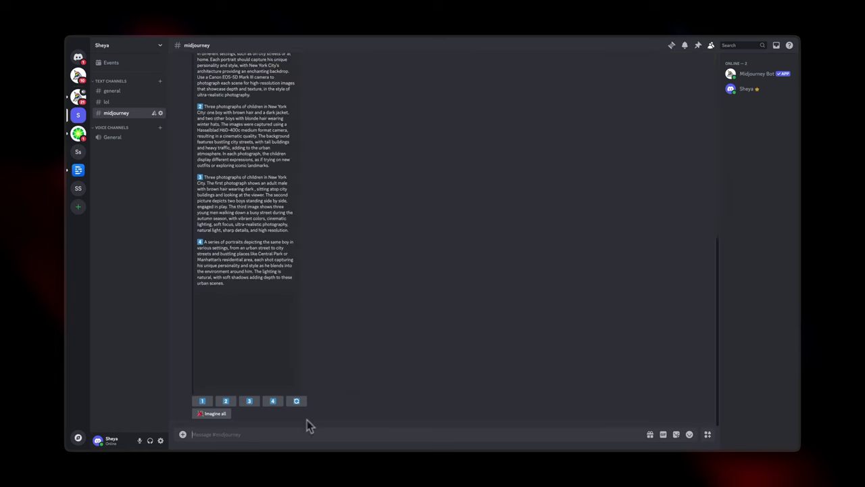
# Read the four prompt descriptions from Midjourney Bot and compare them with the original New York image grid
pyautogui.scroll(3, 284, 206)
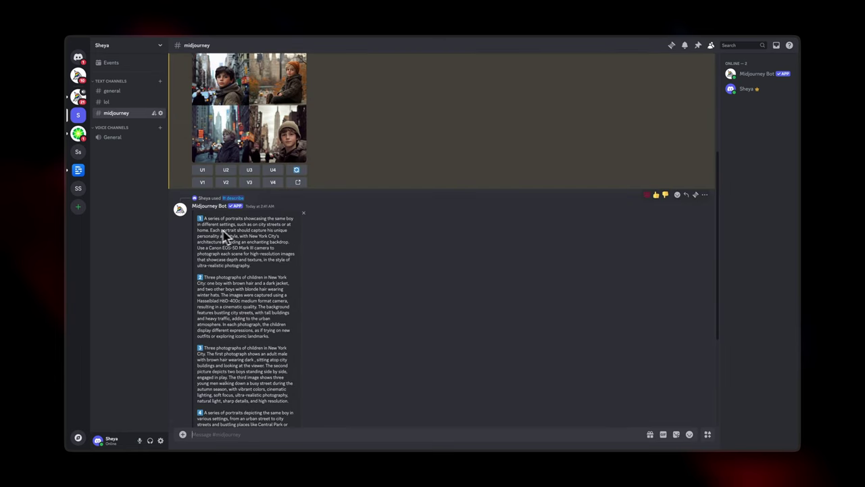
pyautogui.scroll(-3, 260, 273)
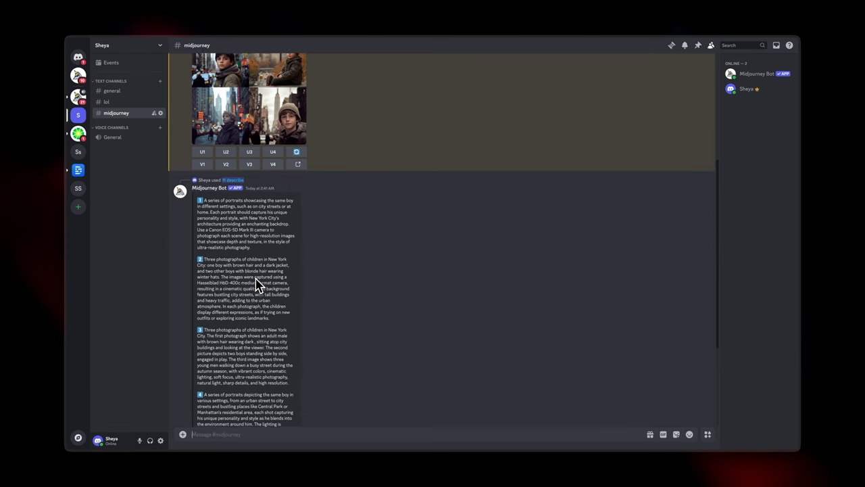
pyautogui.scroll(-3, 257, 311)
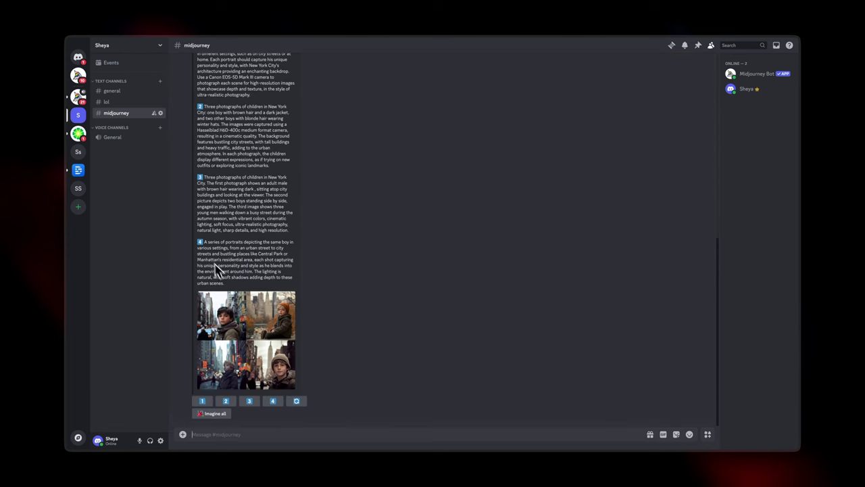
pyautogui.scroll(10, 247, 328)
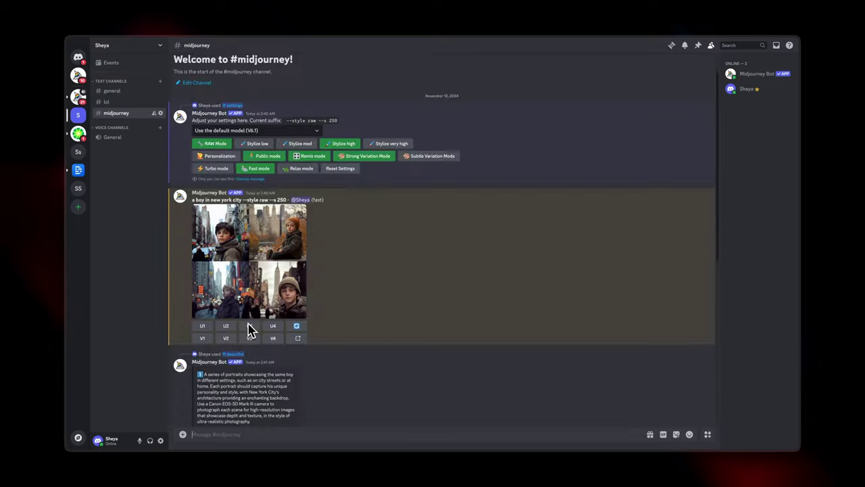
pyautogui.scroll(-10, 302, 295)
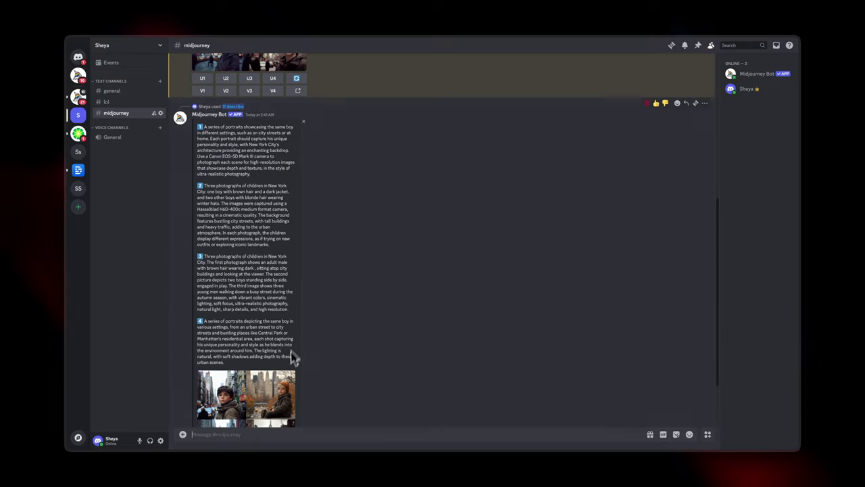
pyautogui.click(194, 437)
pyautogui.write('/de')
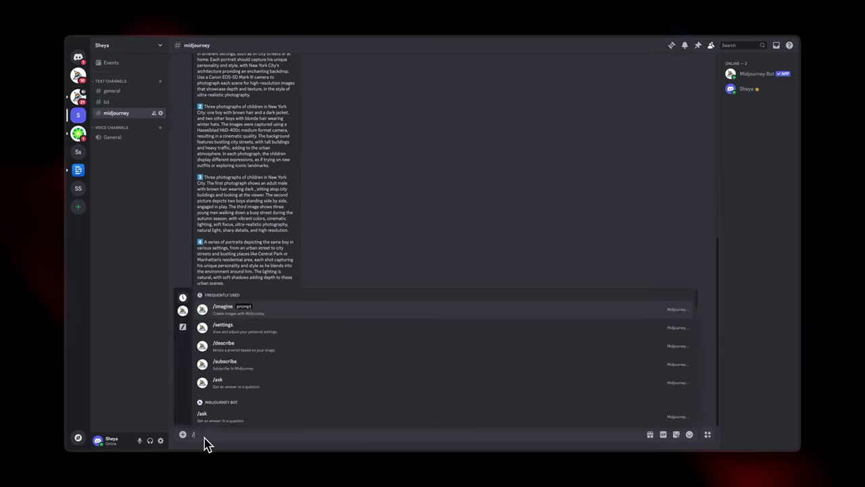
pyautogui.click(202, 285)
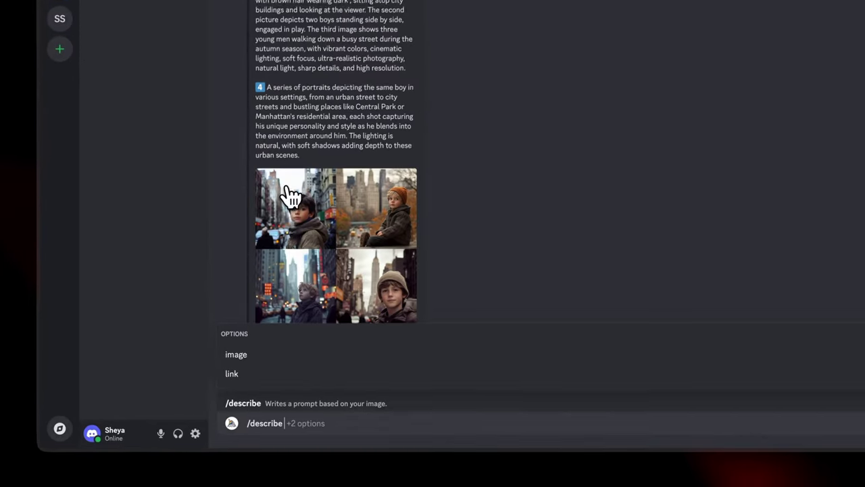
pyautogui.click(261, 355)
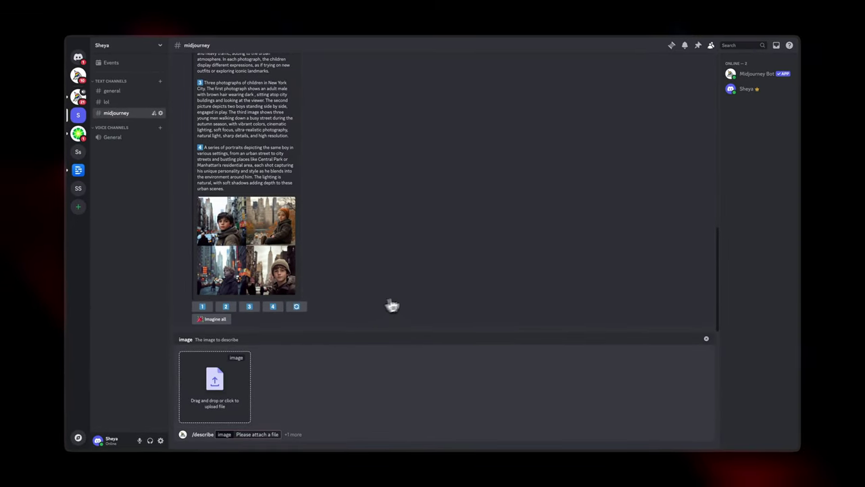
pyautogui.press('Escape')
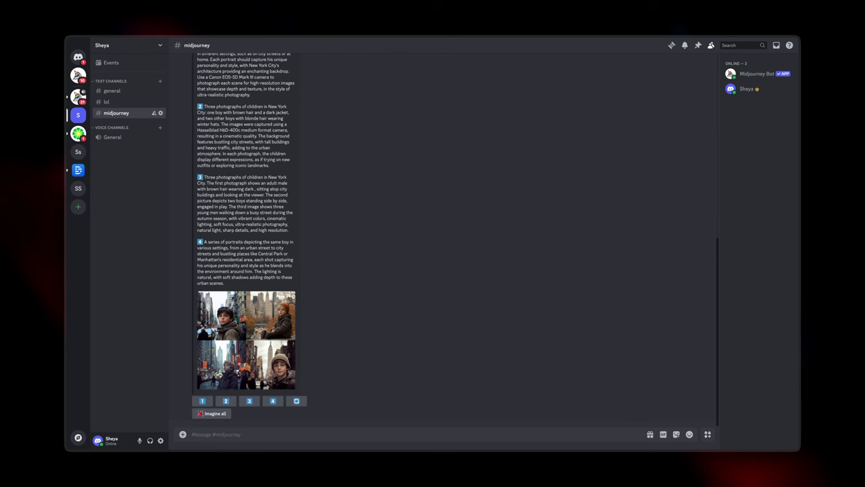
# Run /prefer suffix with new_value set to "--ar 16:9"
pyautogui.write('/suff')
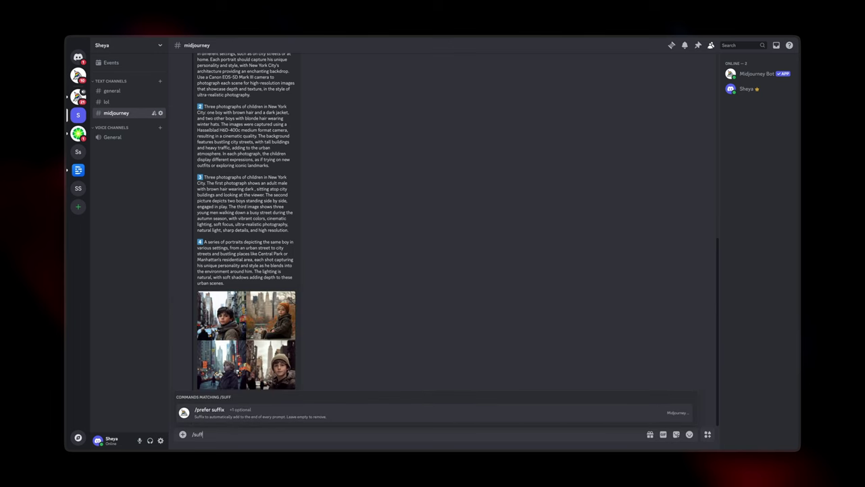
pyautogui.click(238, 424)
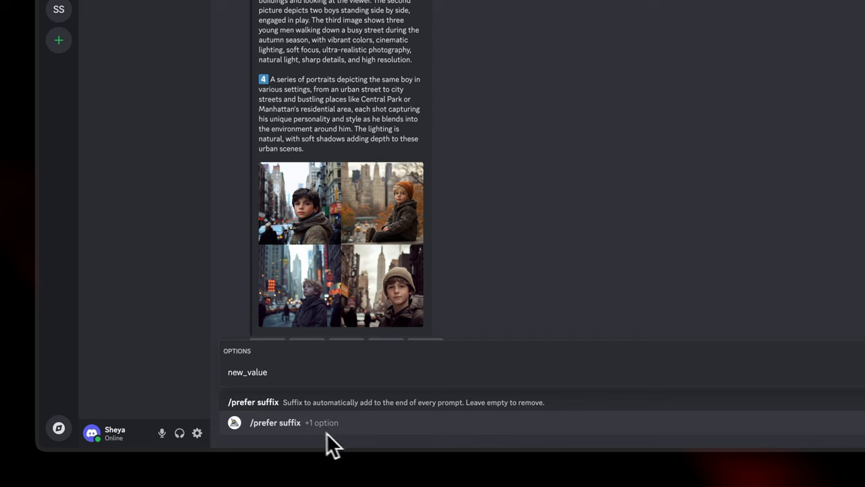
pyautogui.click(256, 375)
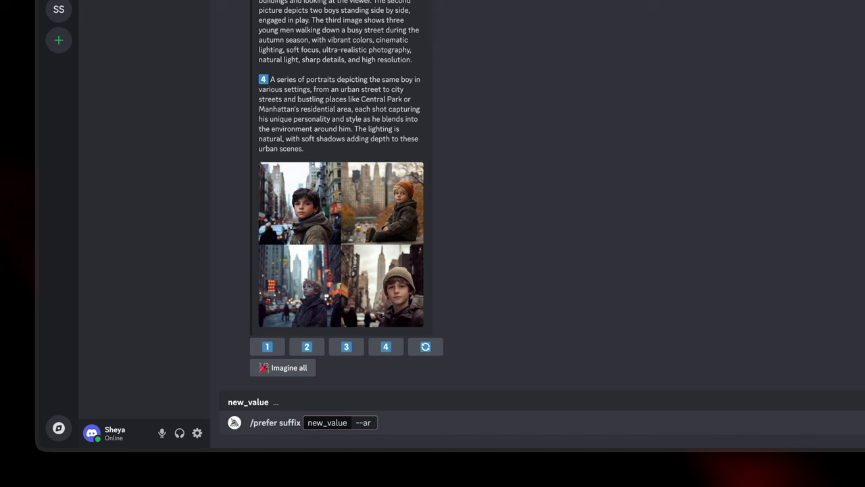
pyautogui.write('--ar 16:9')
pyautogui.press('Return')
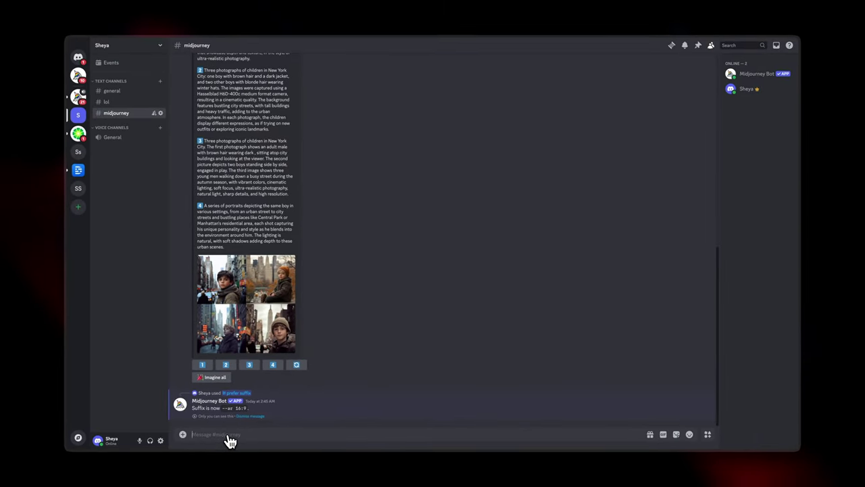
# Generate images with /imagine from the prompt "a boy in japan"
pyautogui.write('/im')
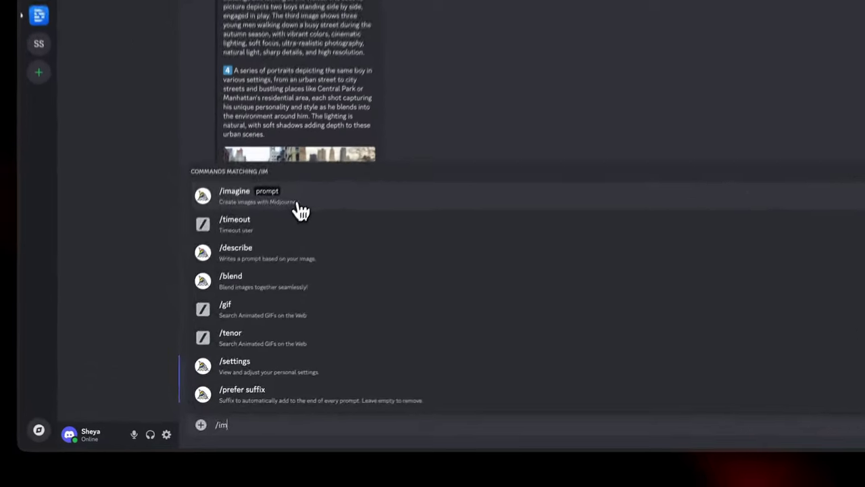
pyautogui.click(298, 205)
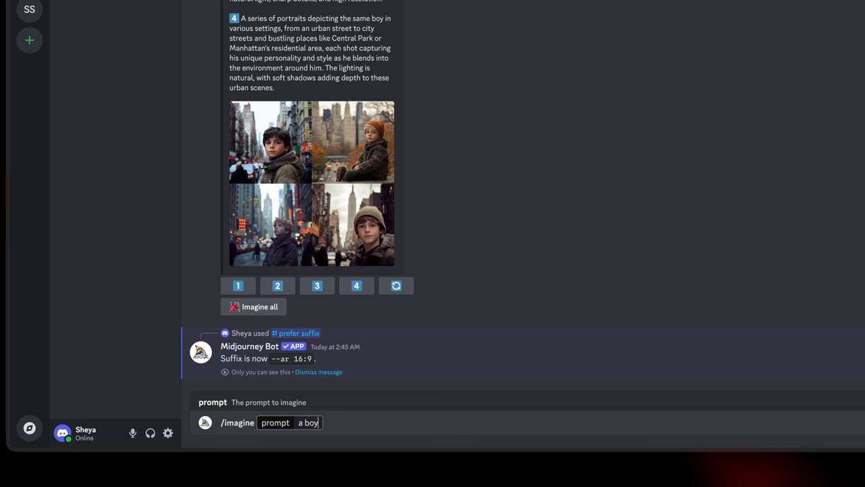
pyautogui.write('japan')
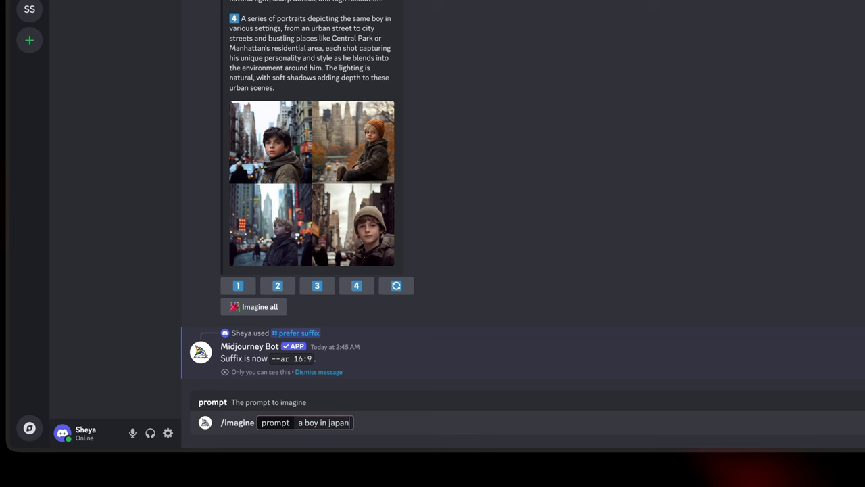
pyautogui.press('Return')
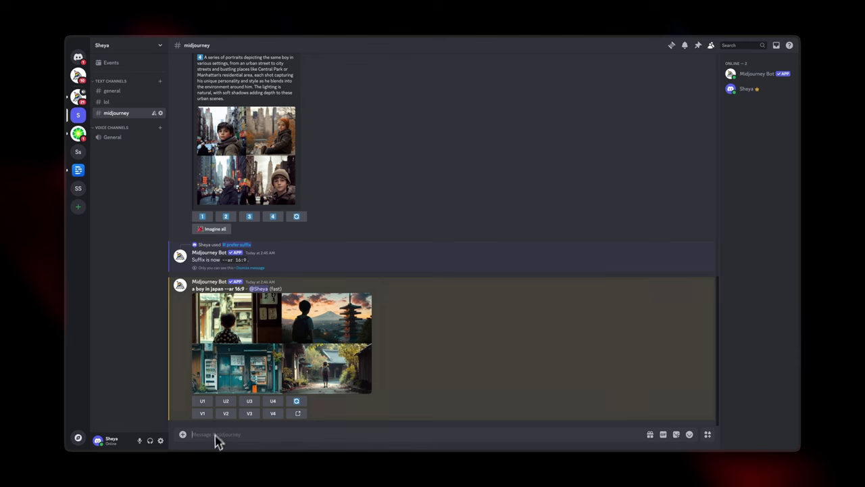
# Start an /imagine prompt reading "a boy in the Tokyo city, portait, cinematic shot, the boy is looking towards the camera with glowing eyes"
pyautogui.write('/im')
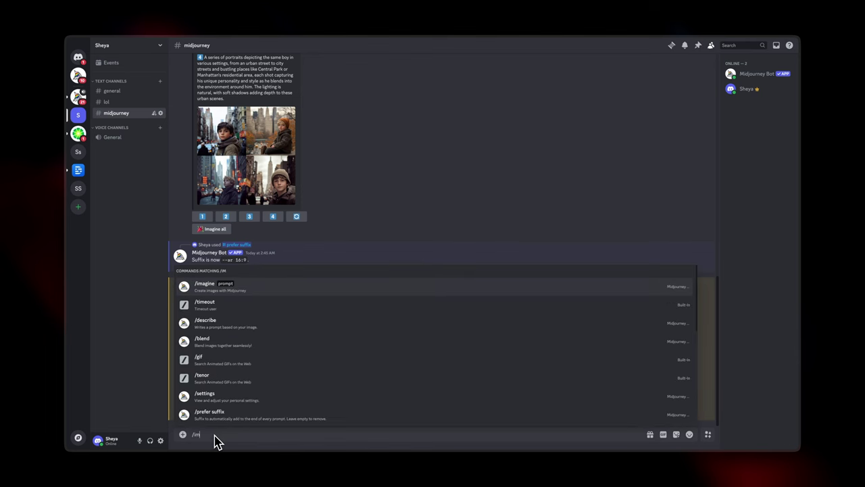
pyautogui.press('Tab')
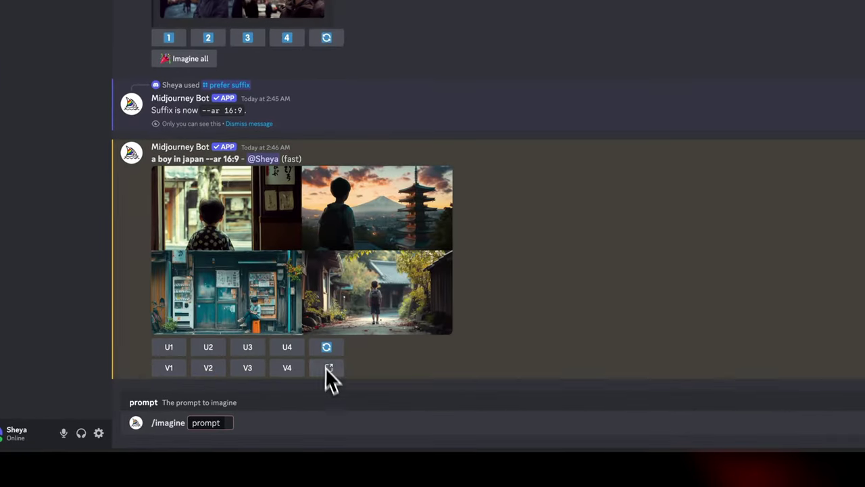
pyautogui.write('a boy in the Tokyo')
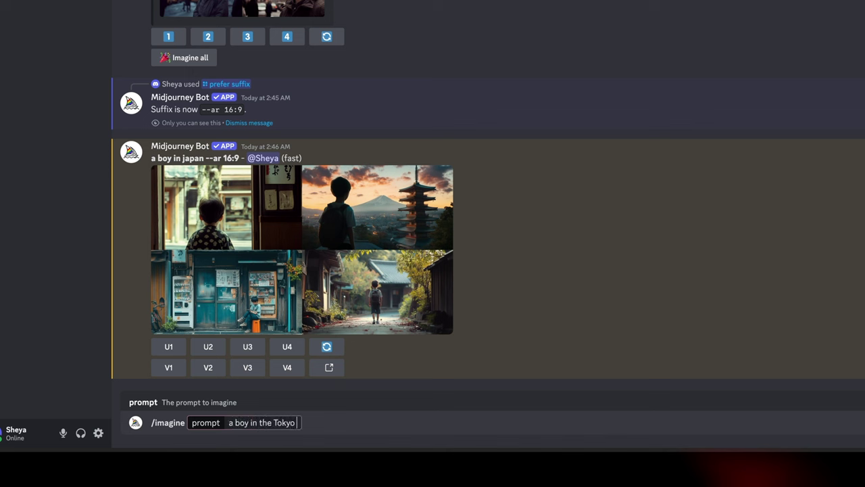
pyautogui.write(' city, portait, cinematic shot, ')
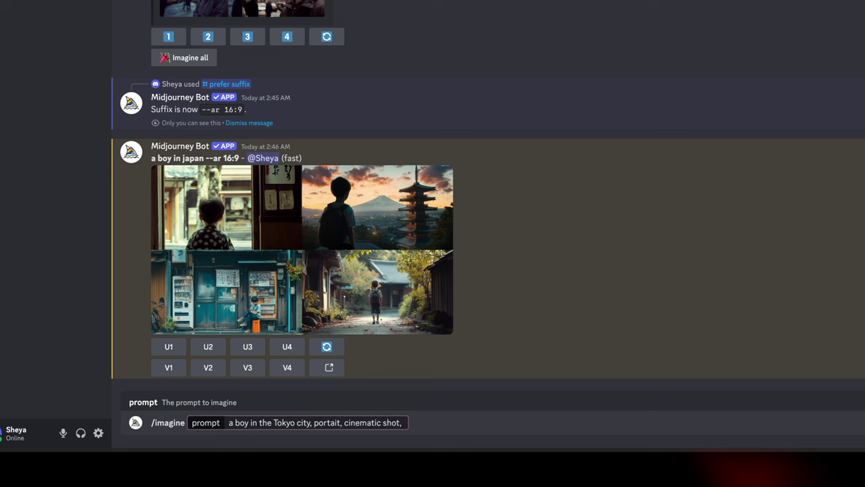
pyautogui.write('the boy is looking towar')
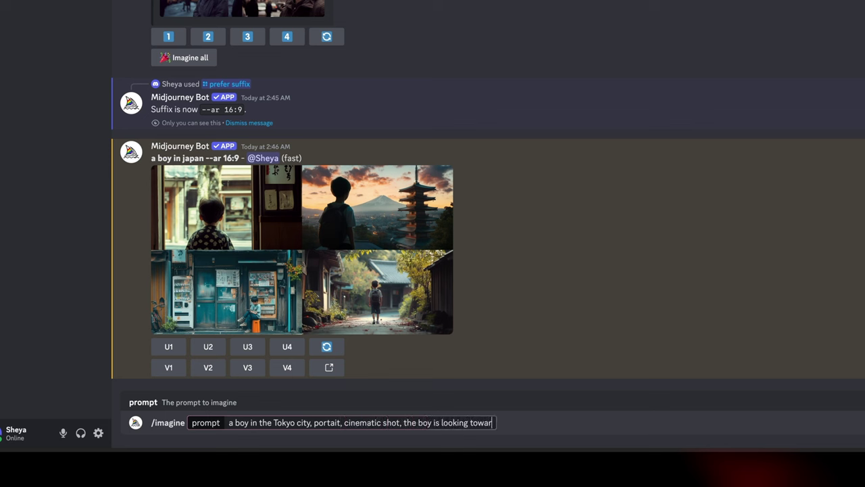
pyautogui.write('ds the camera with glowing eyes')
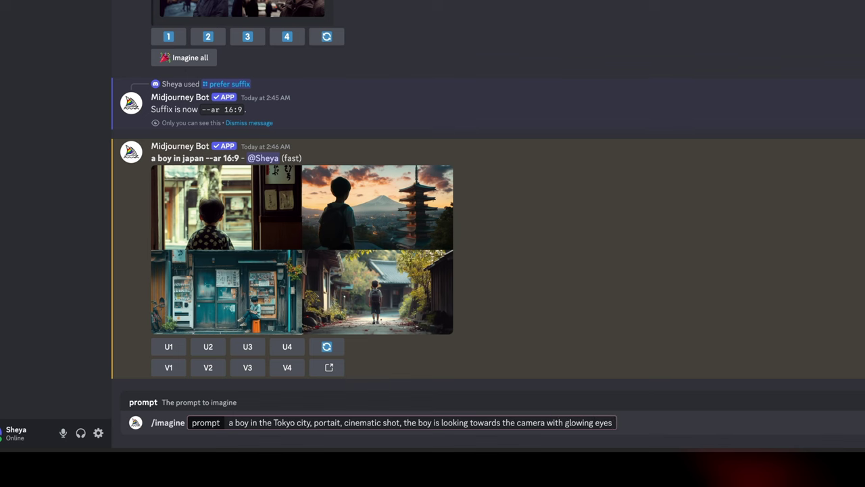
# Extend the Tokyo prompt with "and his mother can be seen in the background, realistitic photography --s 200" and submit it
pyautogui.write(' and his mother can be seen in the background')
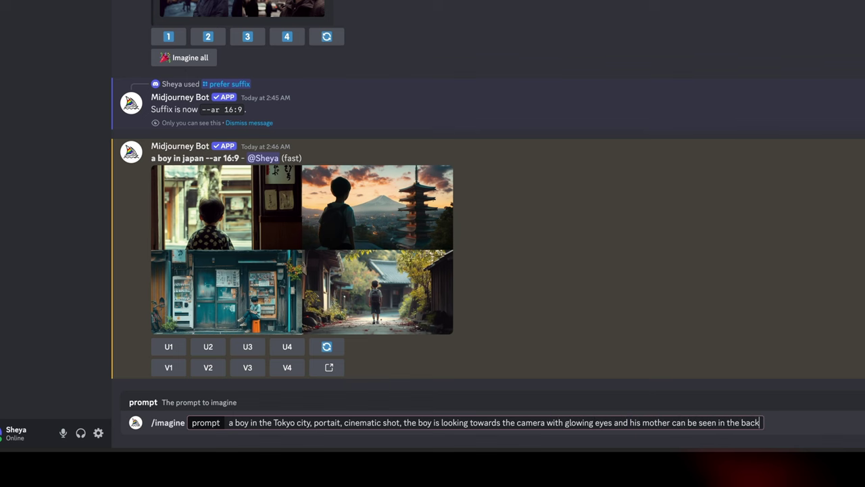
pyautogui.write(', realistitc')
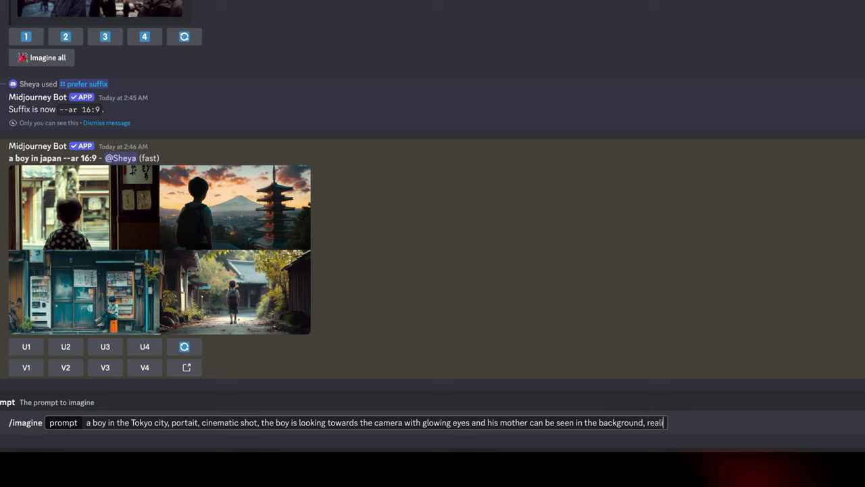
pyautogui.write(' photography ')
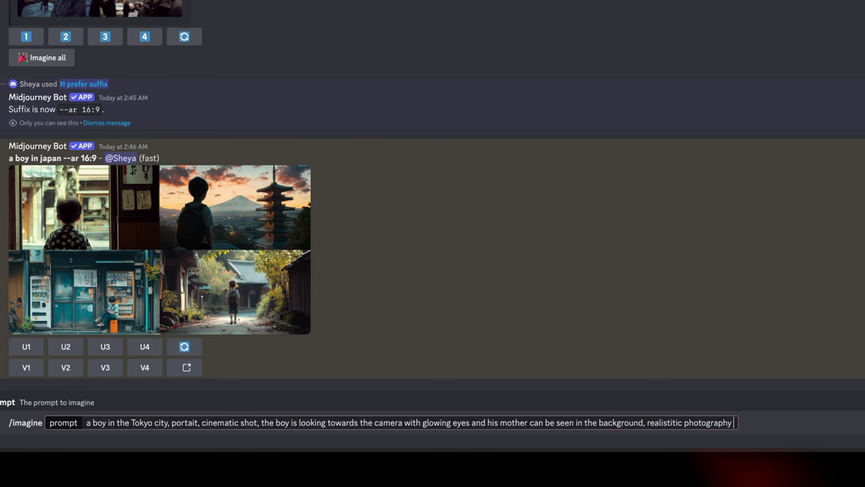
pyautogui.write('--s 200')
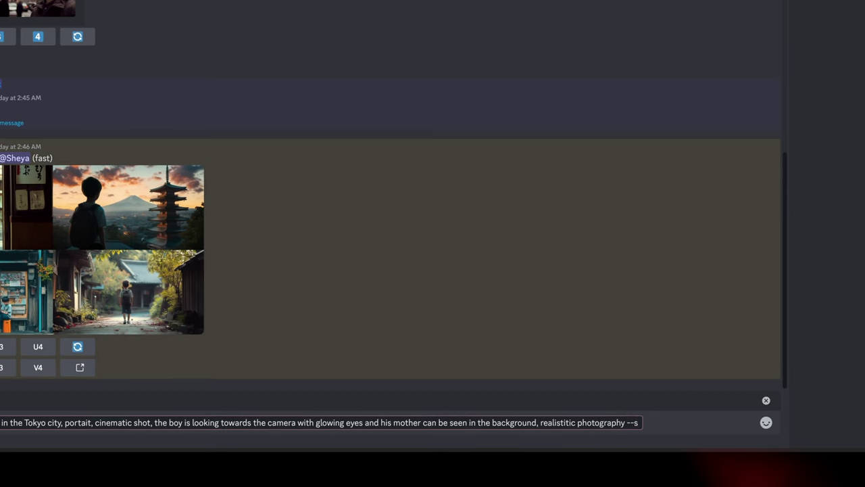
pyautogui.press('Return')
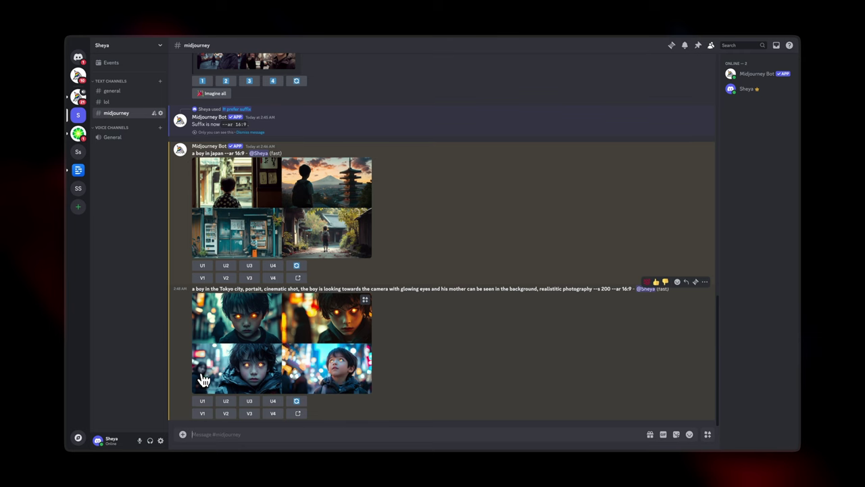
# Remix the third glowing-eyes Tokyo image with "glowing" replaced by "pretty" in the prompt, and view the new grid enlarged
pyautogui.click(225, 385)
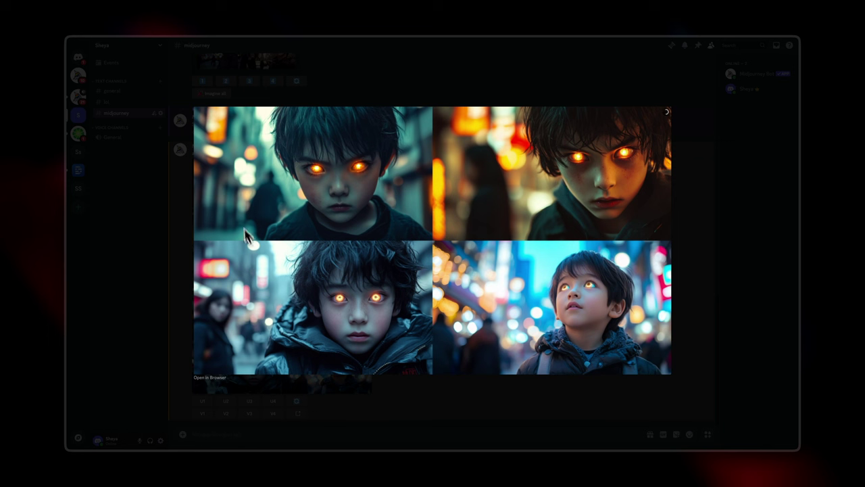
pyautogui.click(511, 403)
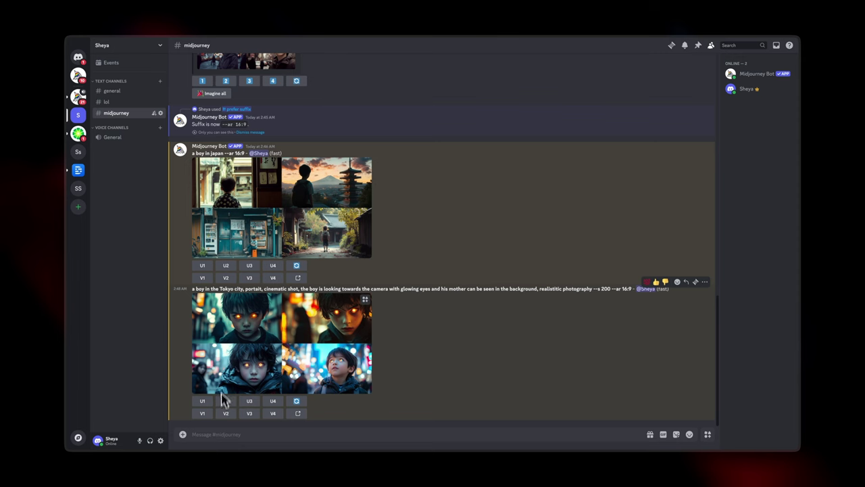
pyautogui.click(249, 413)
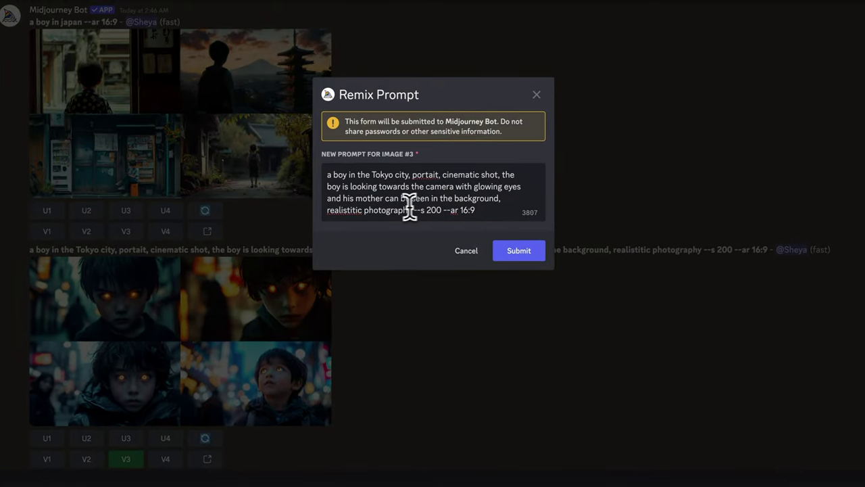
pyautogui.moveTo(502, 187); pyautogui.dragTo(479, 190)
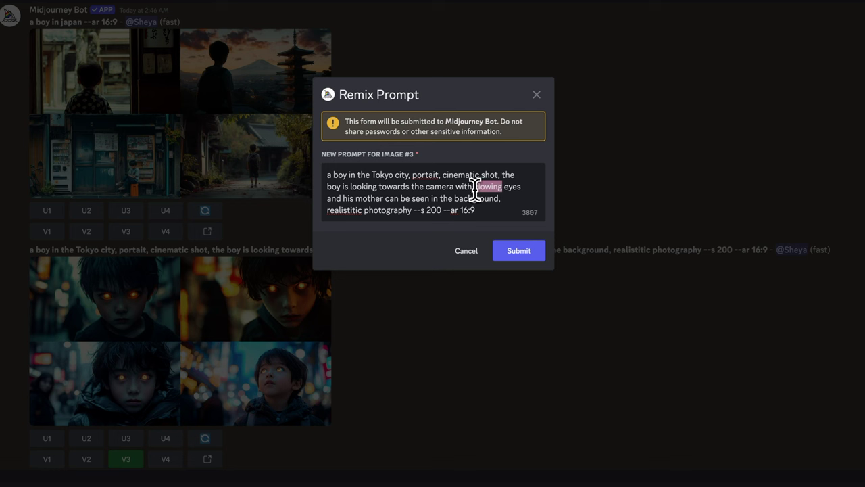
pyautogui.press('BackSpace')
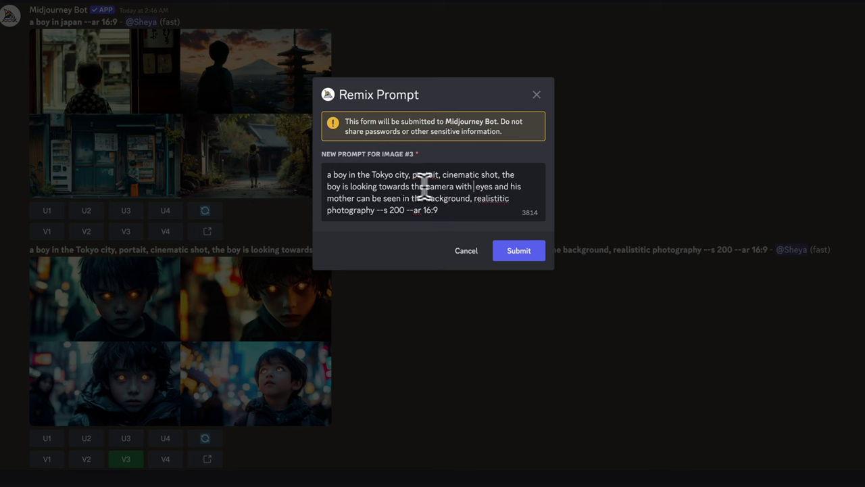
pyautogui.write('pretty')
pyautogui.click(521, 250)
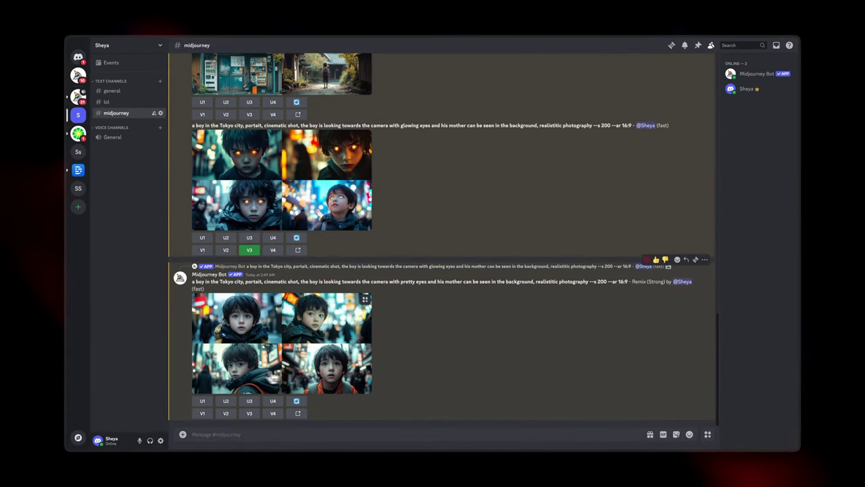
pyautogui.click(256, 376)
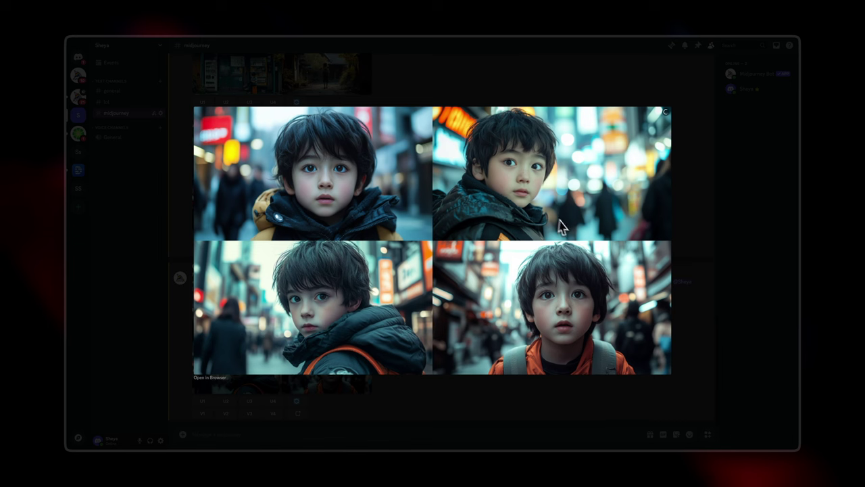
pyautogui.click(559, 407)
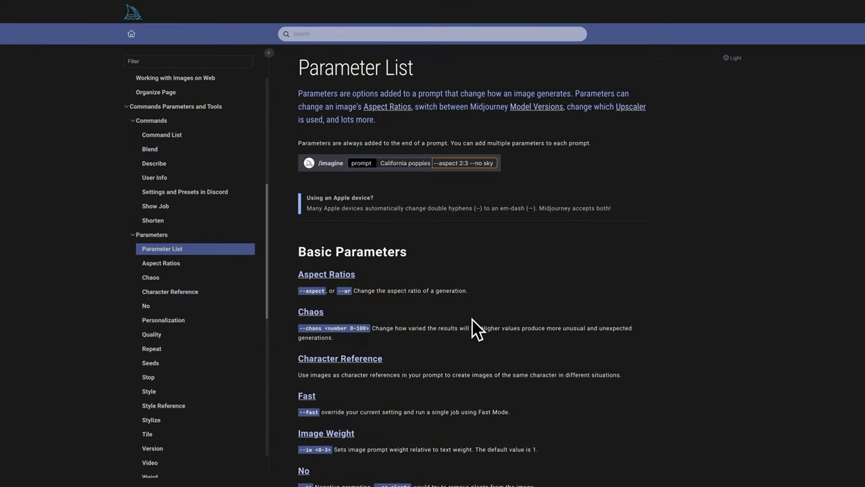
# Switch to the Midjourney documentation and read through the basic parameters on the Parameter List page
pyautogui.scroll(-3, 471, 324)
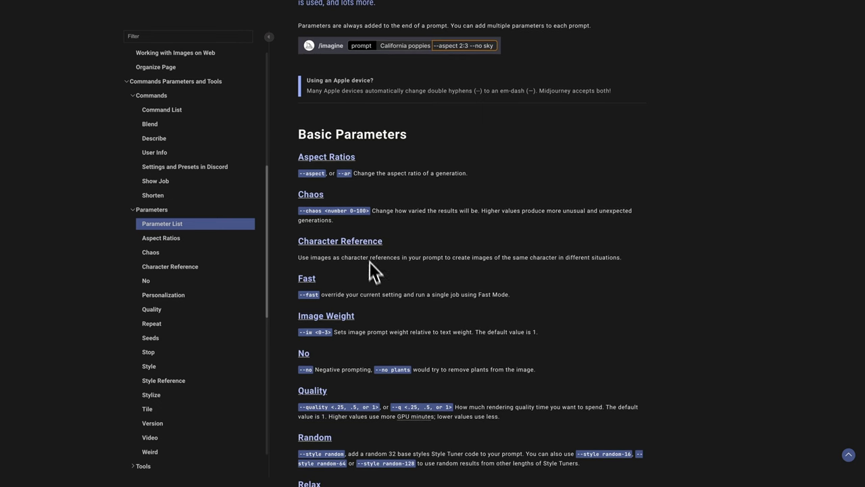
pyautogui.scroll(-2, 373, 277)
pyautogui.scroll(-5, 373, 277)
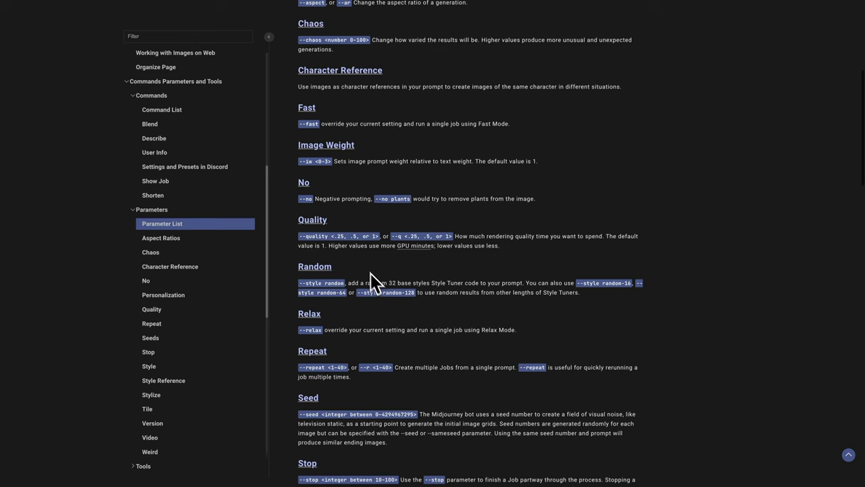
pyautogui.scroll(-5, 353, 246)
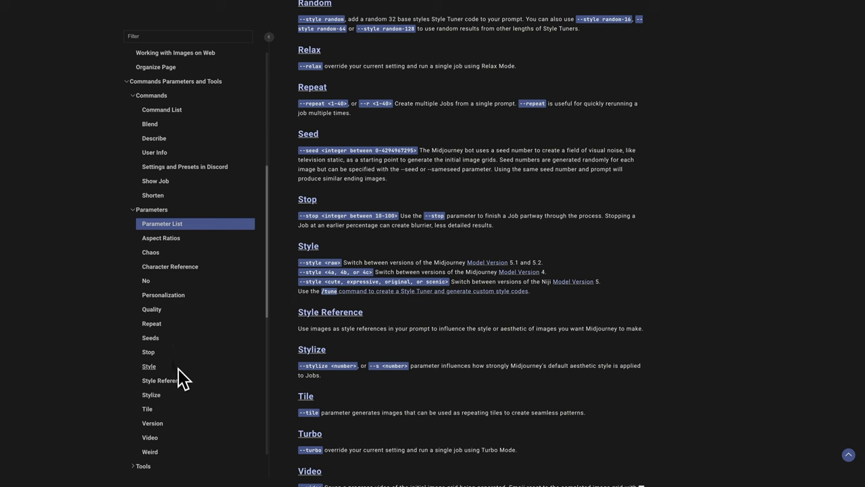
pyautogui.scroll(-2, 183, 379)
# Examine the Stylize page's example images comparing different --stylize values for the cat and fig prompts
pyautogui.click(155, 343)
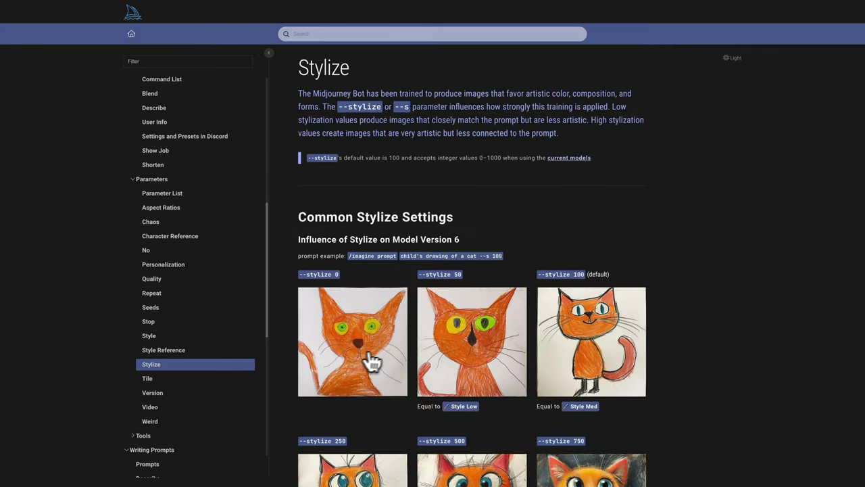
pyautogui.scroll(-3, 414, 334)
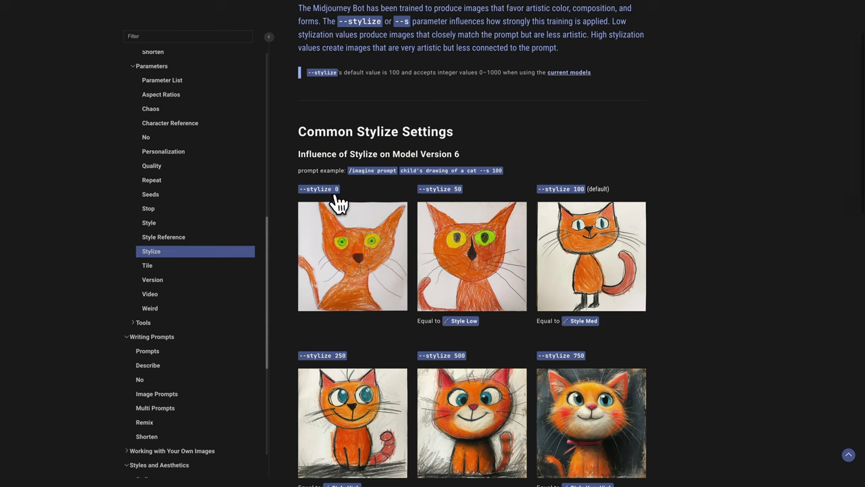
pyautogui.scroll(-1, 560, 209)
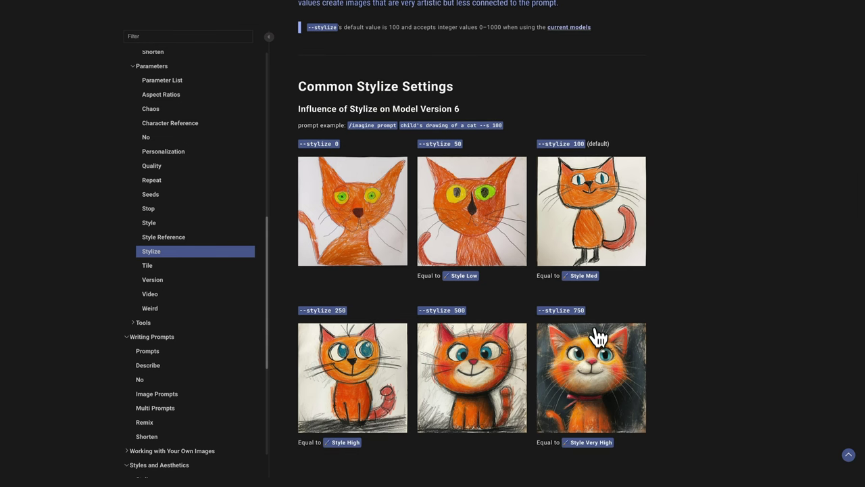
pyautogui.scroll(-1, 579, 460)
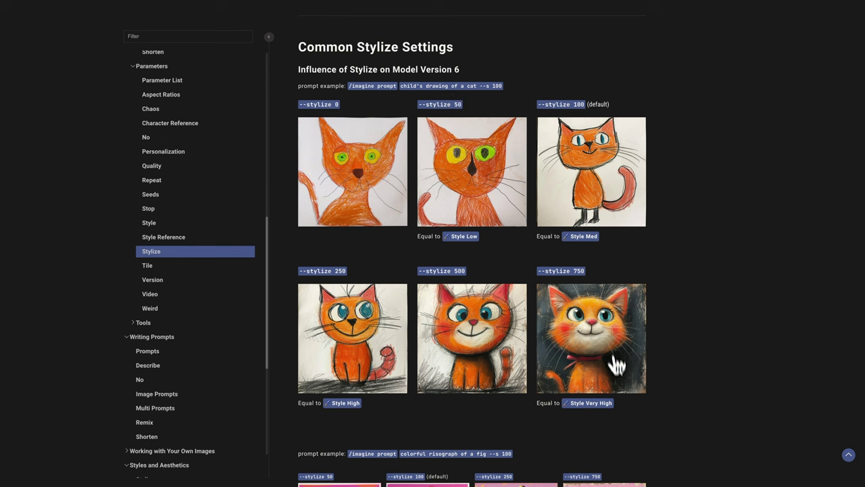
pyautogui.scroll(-2, 573, 410)
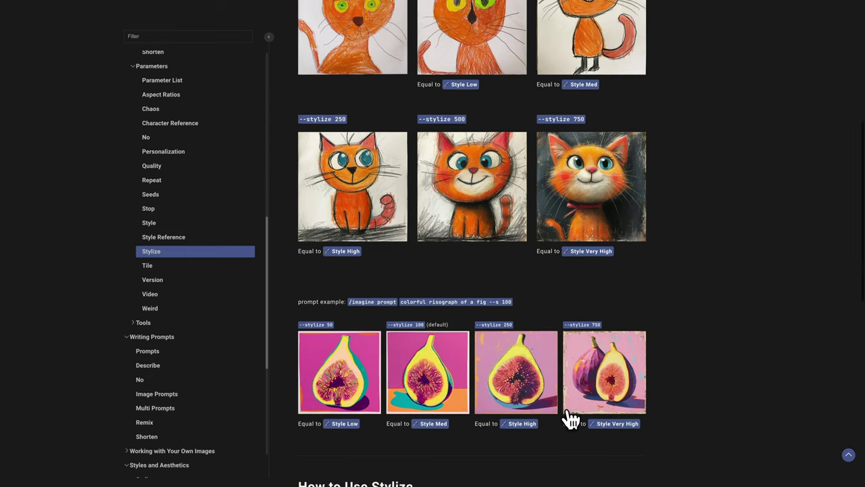
pyautogui.scroll(-1, 573, 417)
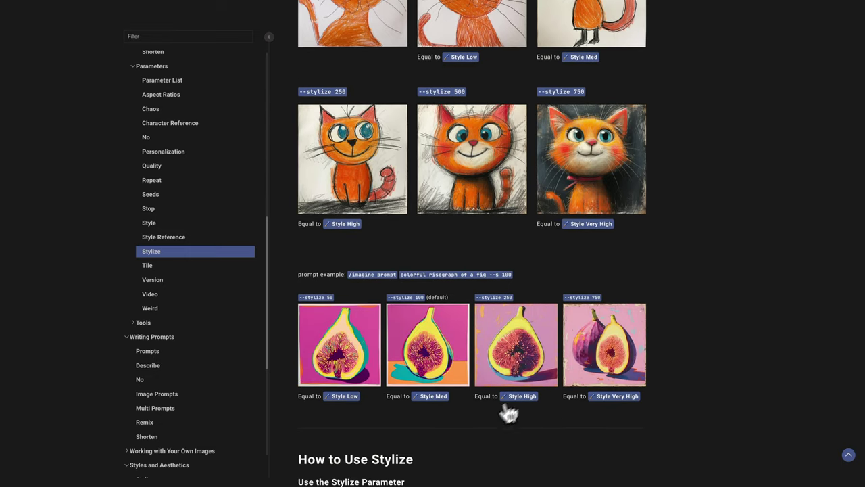
pyautogui.scroll(-2, 492, 425)
pyautogui.scroll(4, 491, 426)
pyautogui.scroll(2, 490, 425)
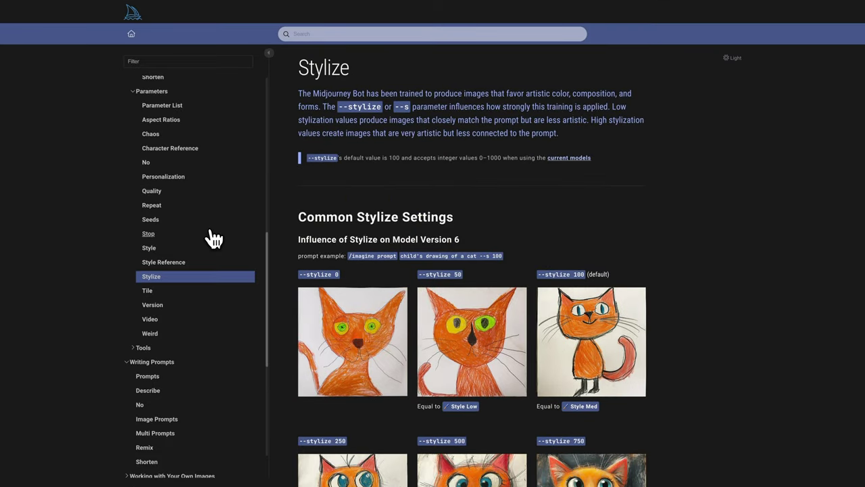
# Read the Aspect Ratios page, examining the ratio comparison, the common --ar values and the sections that follow
pyautogui.scroll(1, 177, 151)
pyautogui.click(162, 161)
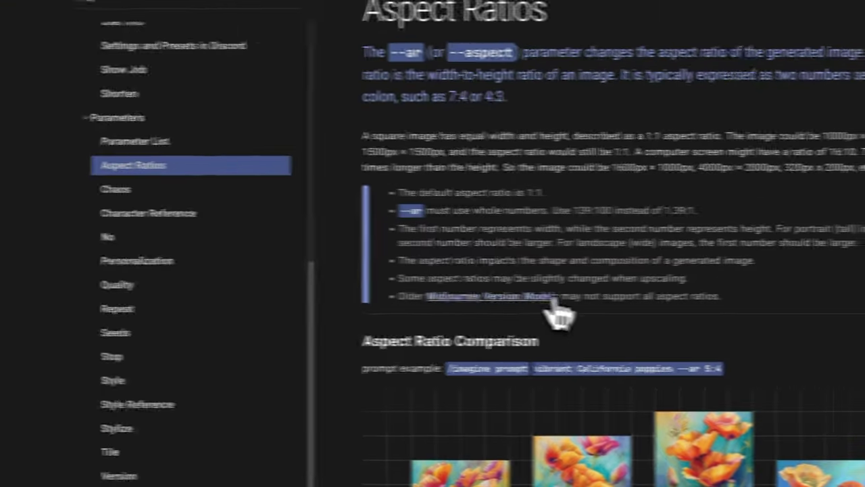
pyautogui.scroll(-3, 541, 223)
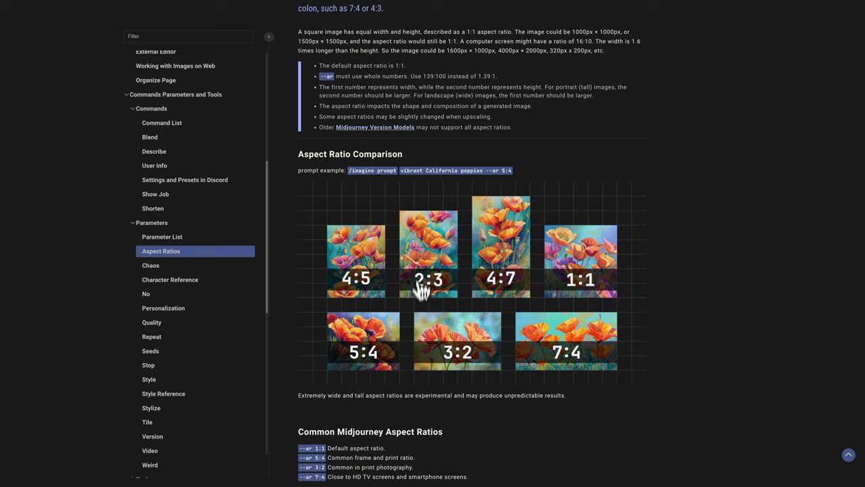
pyautogui.scroll(-3, 426, 286)
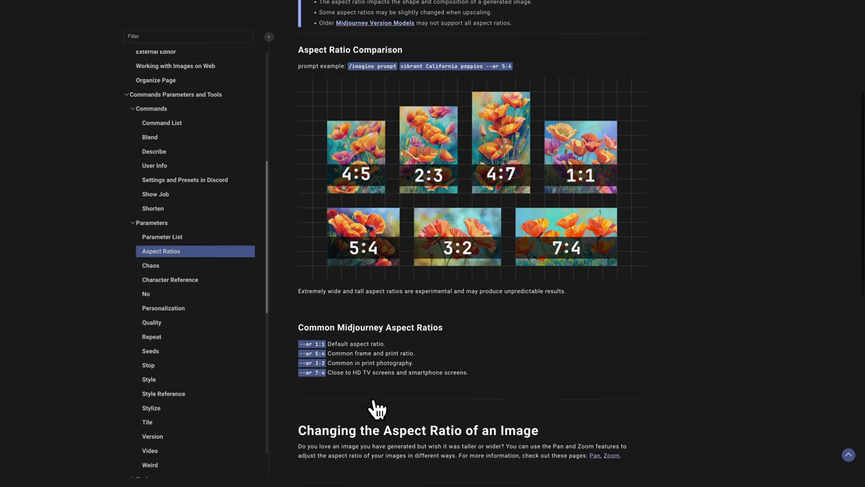
pyautogui.scroll(-1, 375, 406)
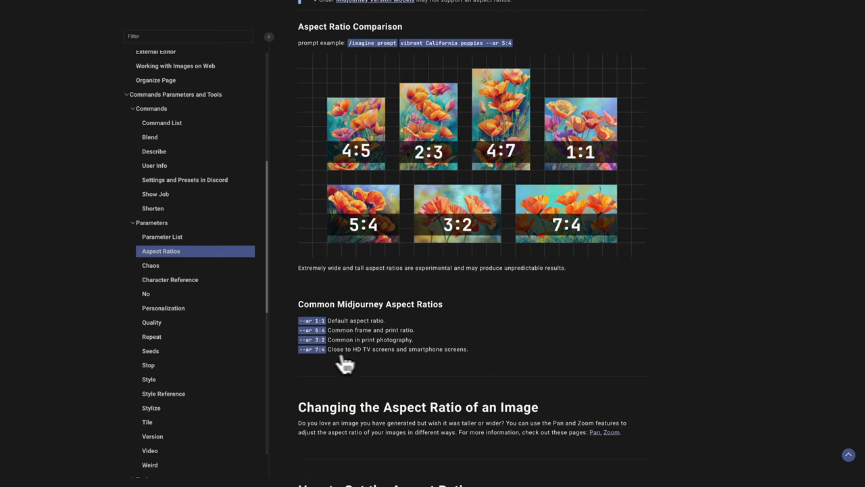
pyautogui.scroll(-5, 409, 363)
pyautogui.scroll(-3, 380, 357)
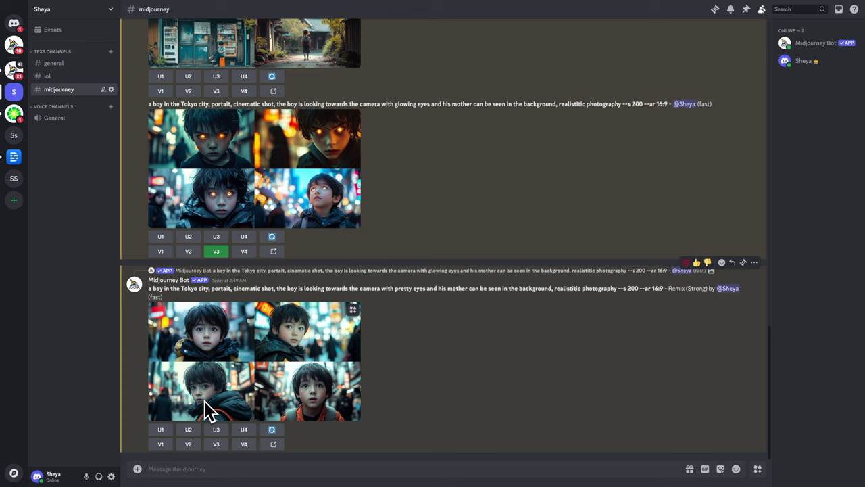
# Back in Discord, upscale the first pretty-eyes image and start an /imagine prompt reading "a boy on the beach --cref"
pyautogui.click(160, 429)
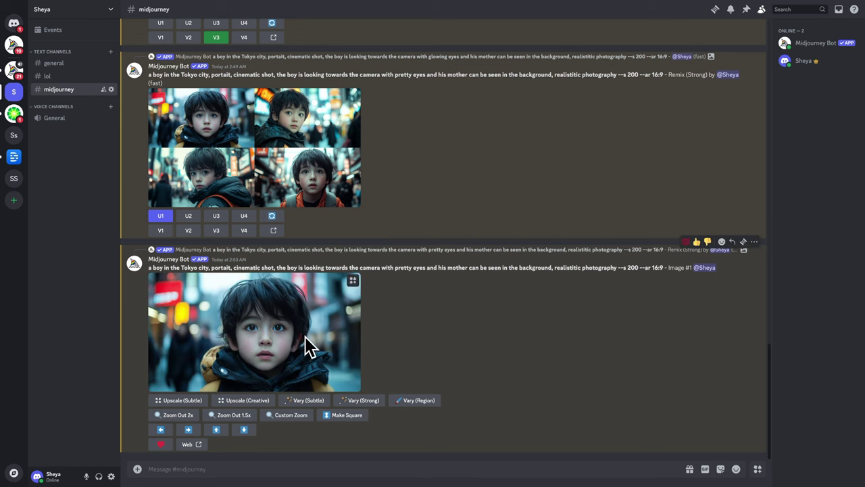
pyautogui.click(197, 471)
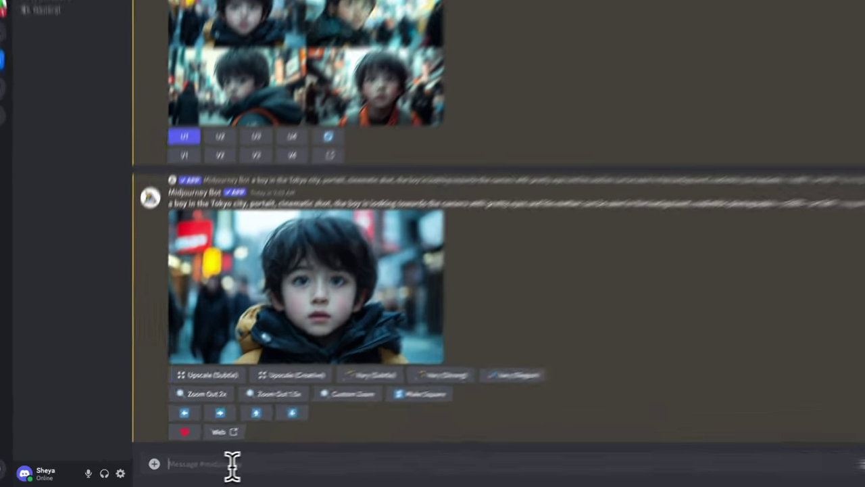
pyautogui.write('/im')
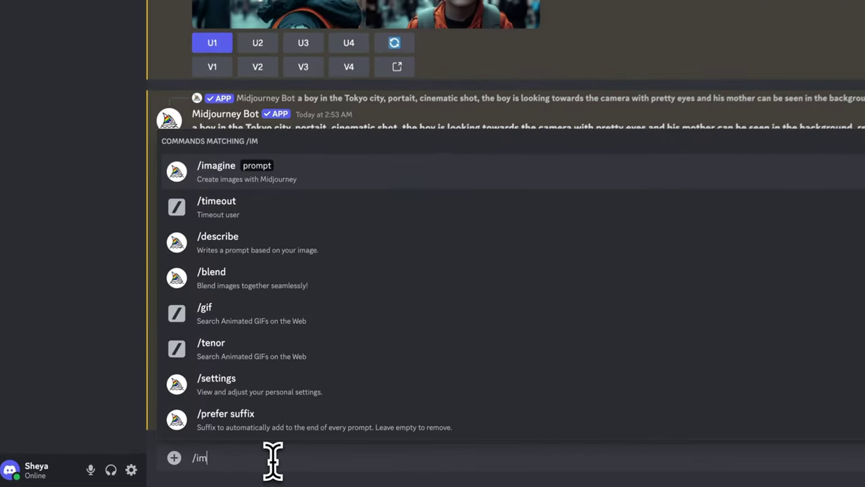
pyautogui.click(371, 172)
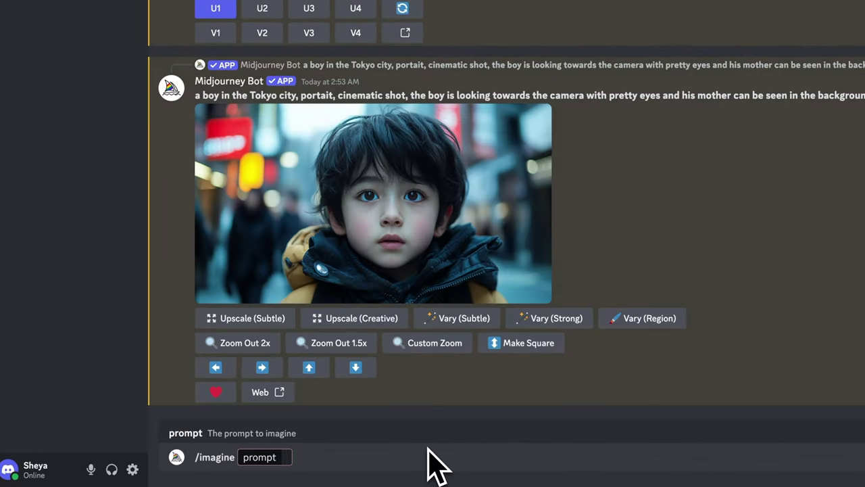
pyautogui.write('a boy on the beach --cref')
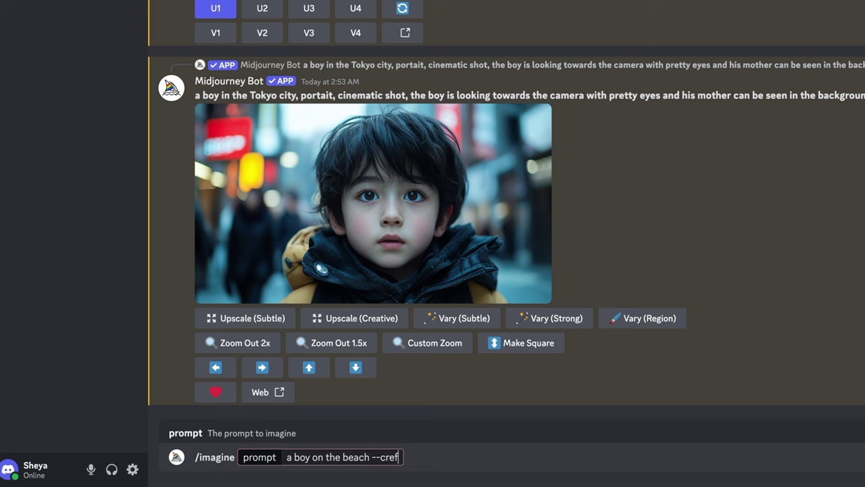
# Generate the beach images with the upscaled portrait's copied link as the --cref value, and view the resulting grid enlarged
pyautogui.rightClick(427, 241)
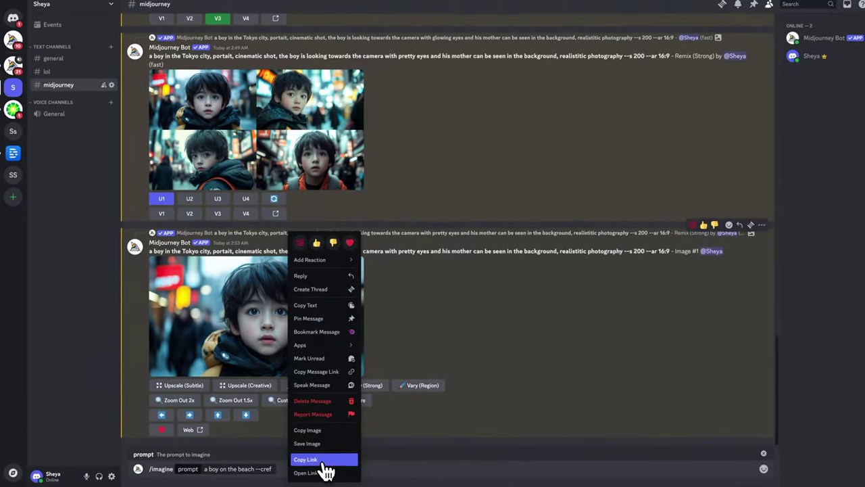
pyautogui.click(454, 441)
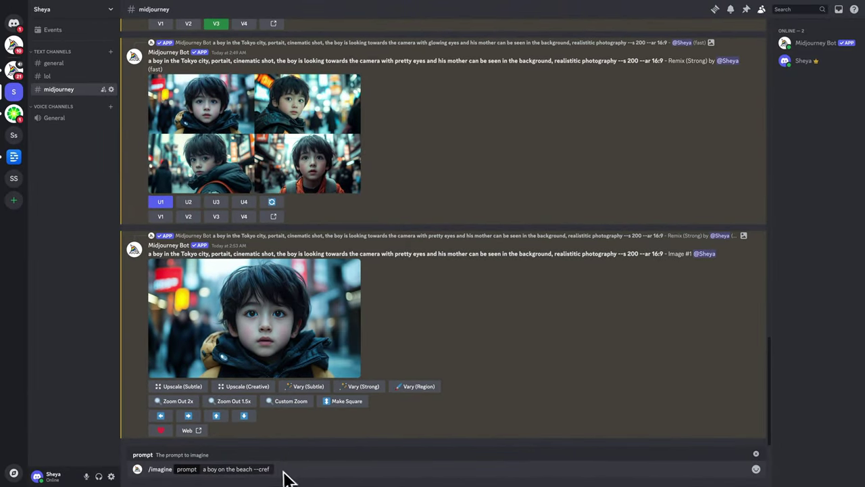
pyautogui.moveTo(280, 354); pyautogui.dragTo(270, 473)
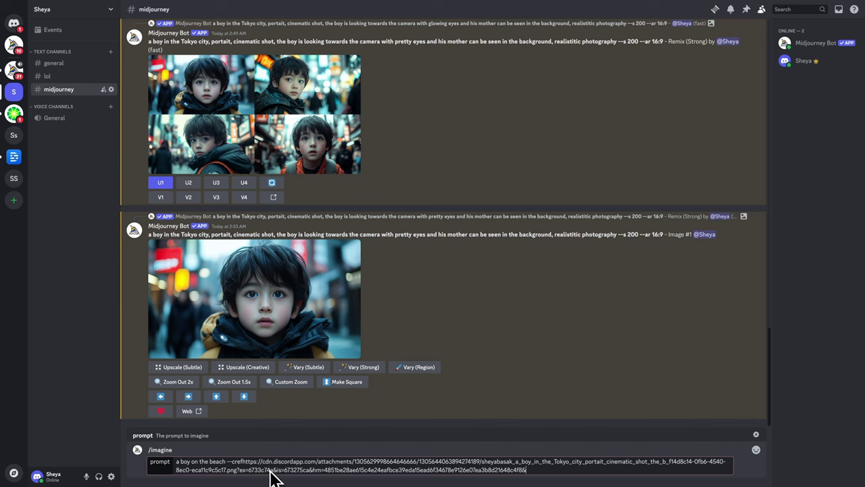
pyautogui.click(242, 462)
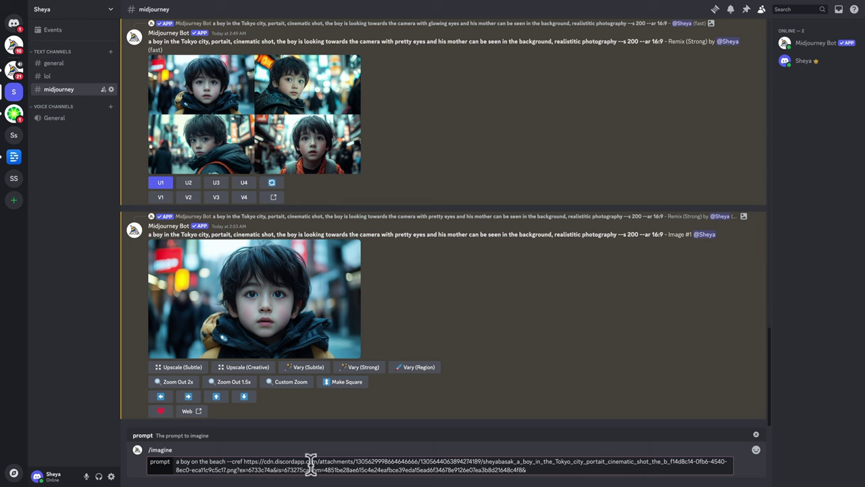
pyautogui.press('Return')
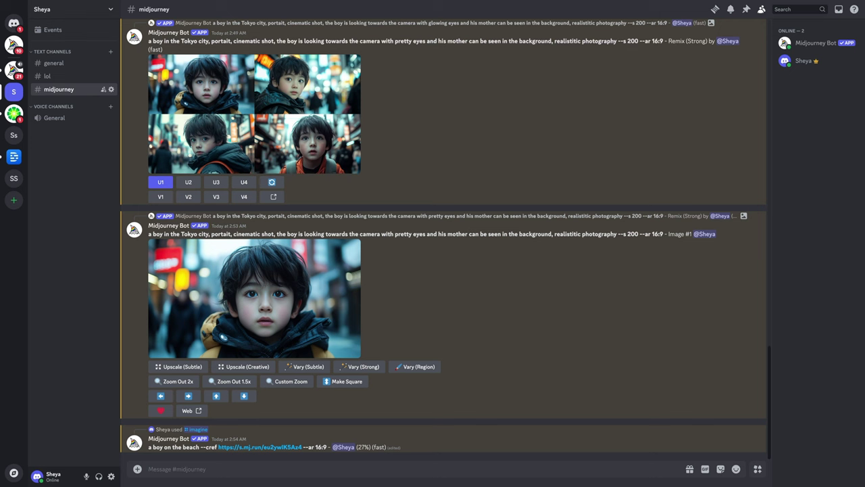
pyautogui.click(344, 470)
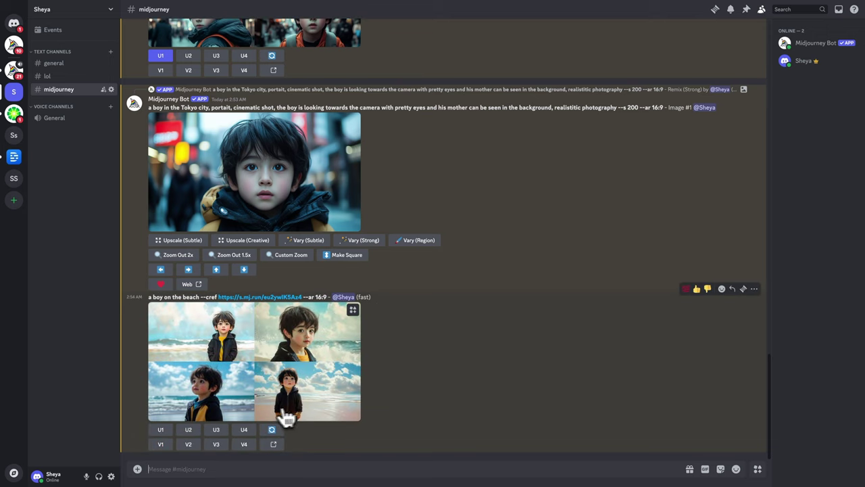
pyautogui.click(231, 398)
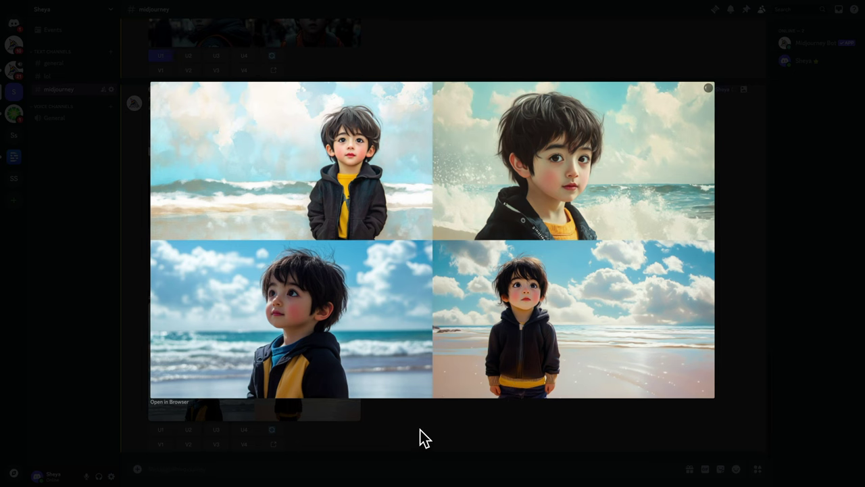
# Generate images with the /imagine prompt "a 12 year old pixar style animation girl eating an icecream in a fantasy world with a waterfall in the background"
pyautogui.click(420, 438)
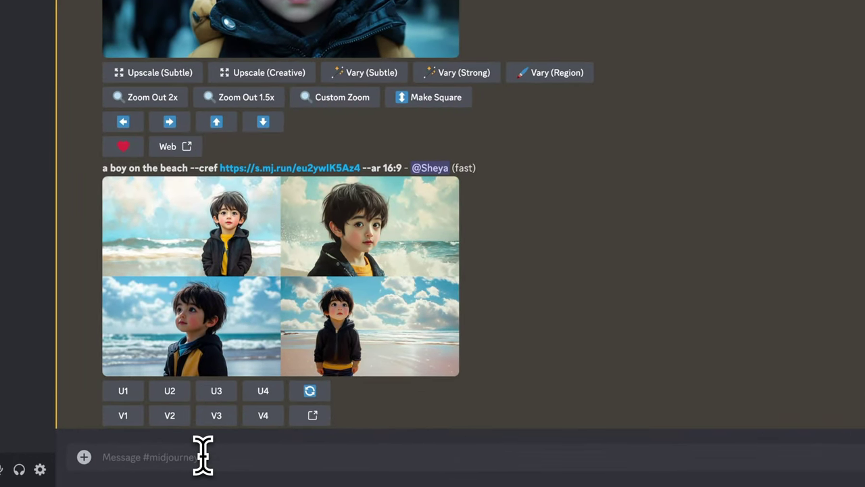
pyautogui.write('/im')
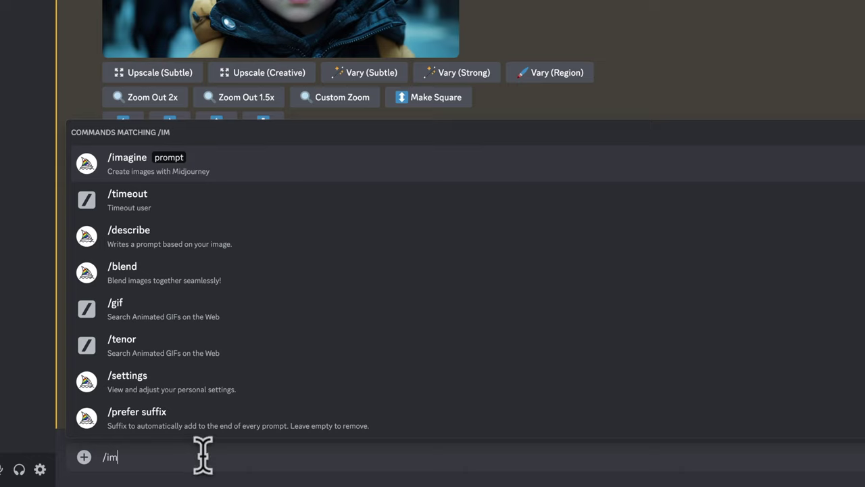
pyautogui.press('Return')
pyautogui.write('a')
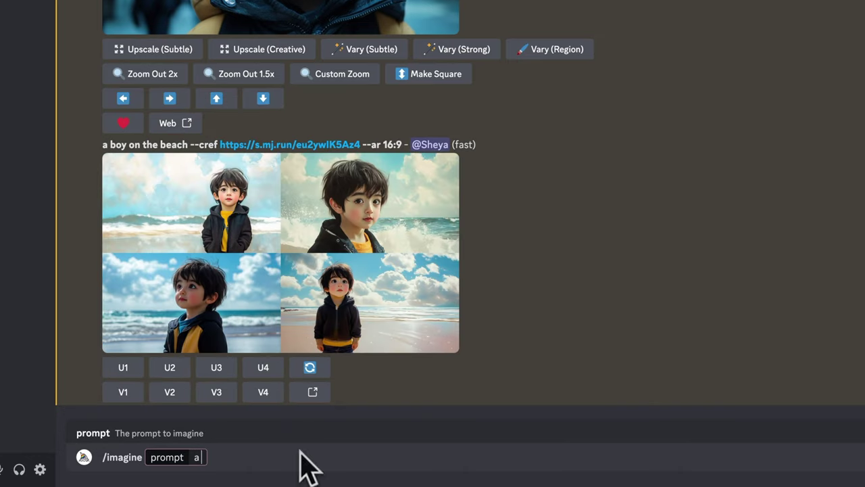
pyautogui.write(' 12 year old pixar style animation girl eating an icecream in a fantasy world with a water')
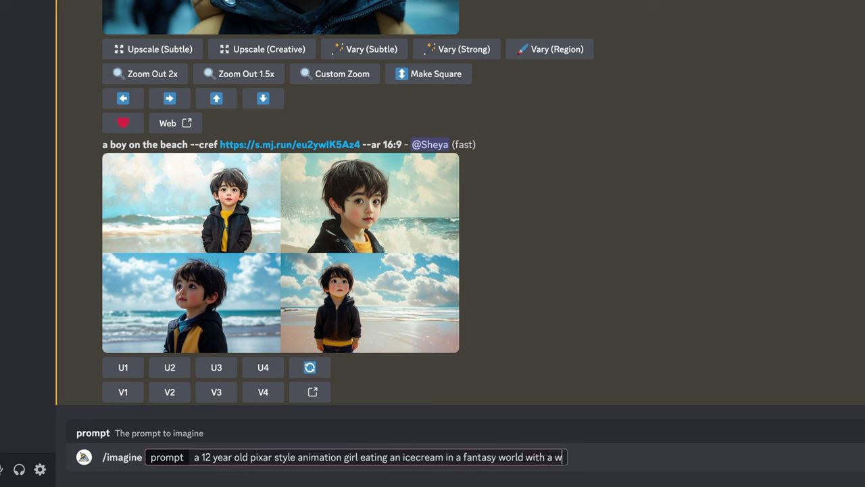
pyautogui.write('fall in the background')
pyautogui.press('Return')
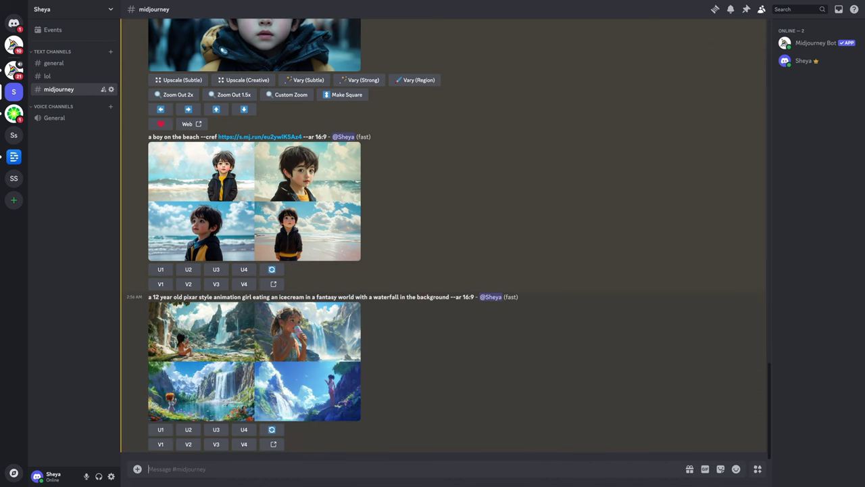
# View the ice-cream girl grid enlarged, and upscale its second image
pyautogui.click(294, 357)
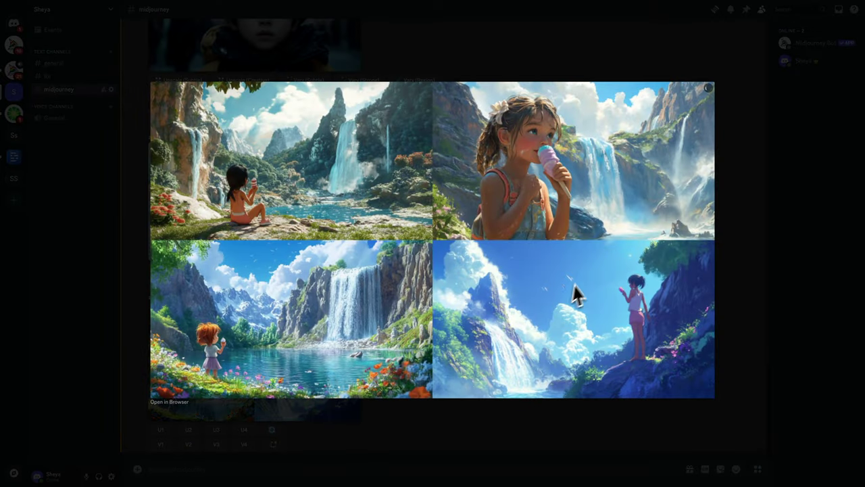
pyautogui.click(736, 260)
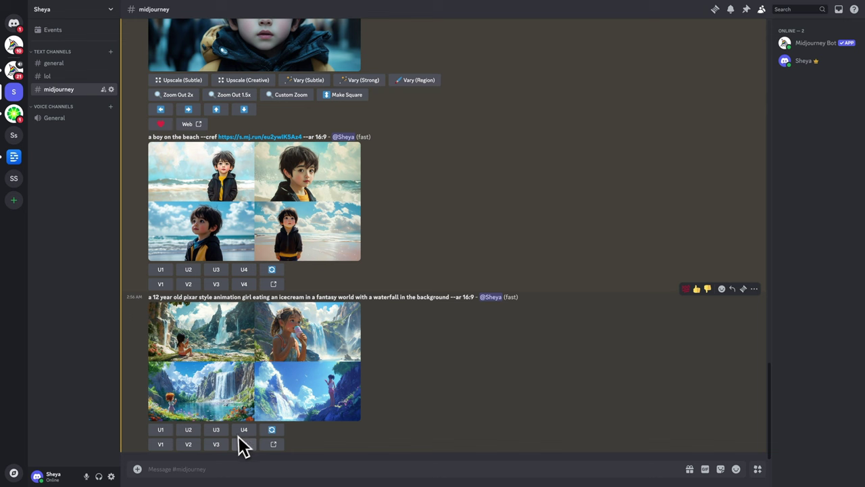
pyautogui.click(188, 429)
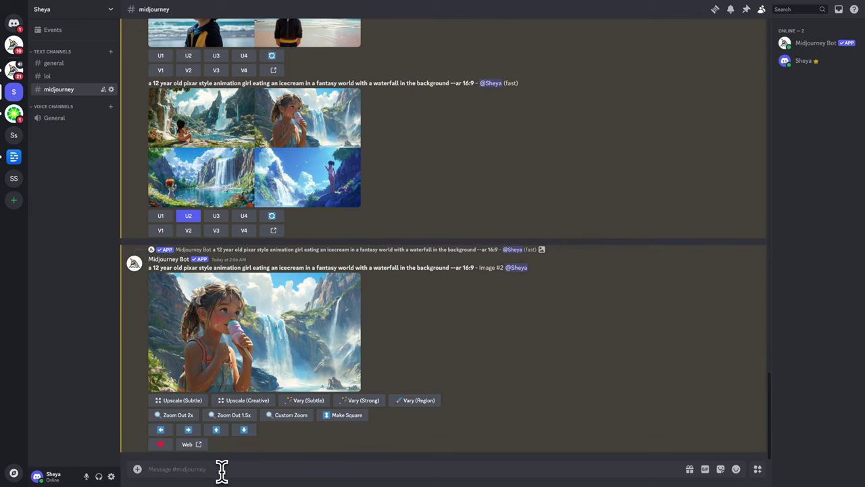
# Generate the ice-cream girl images again with /imagine, reusing the copied prompt including "--ar 16:9" and adding "--no clouds"
pyautogui.write('/im')
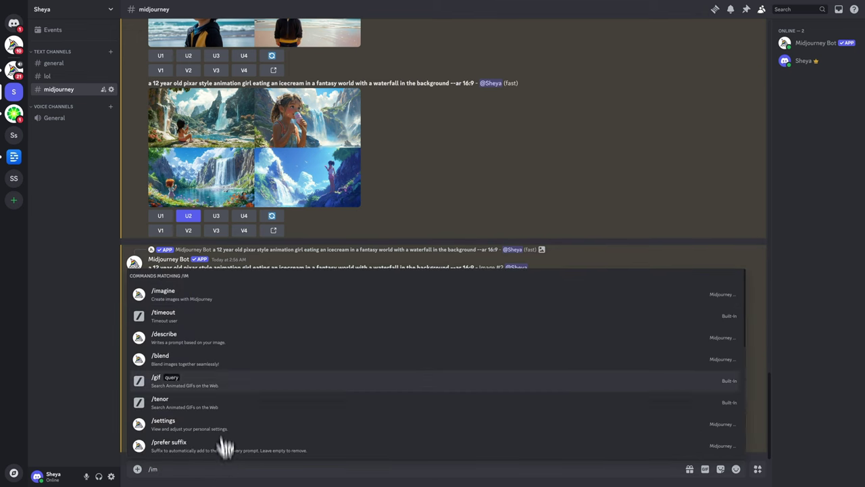
pyautogui.click(215, 304)
pyautogui.moveTo(149, 253); pyautogui.dragTo(474, 254)
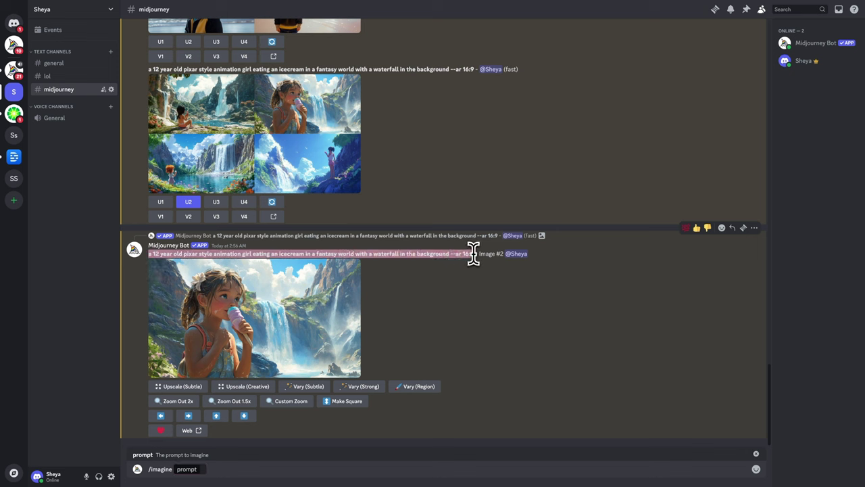
pyautogui.hotkey('ctrl', 'c')
pyautogui.click(202, 468)
pyautogui.hotkey('ctrl', 'v')
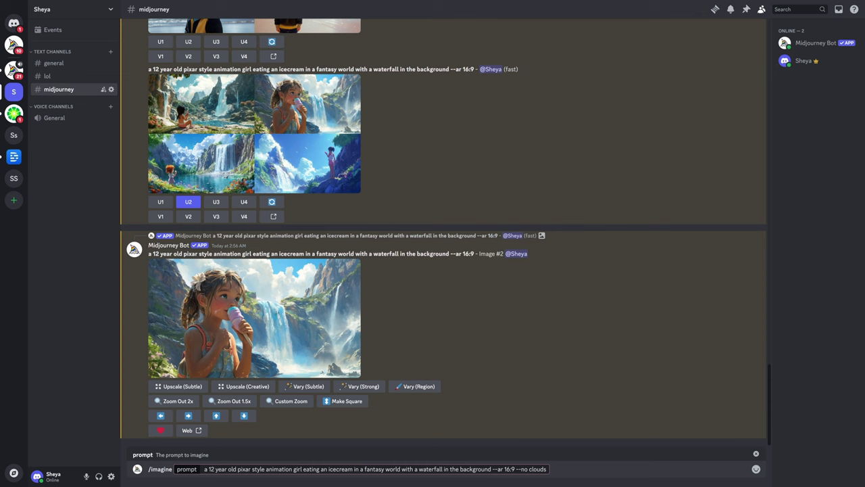
pyautogui.press('Return')
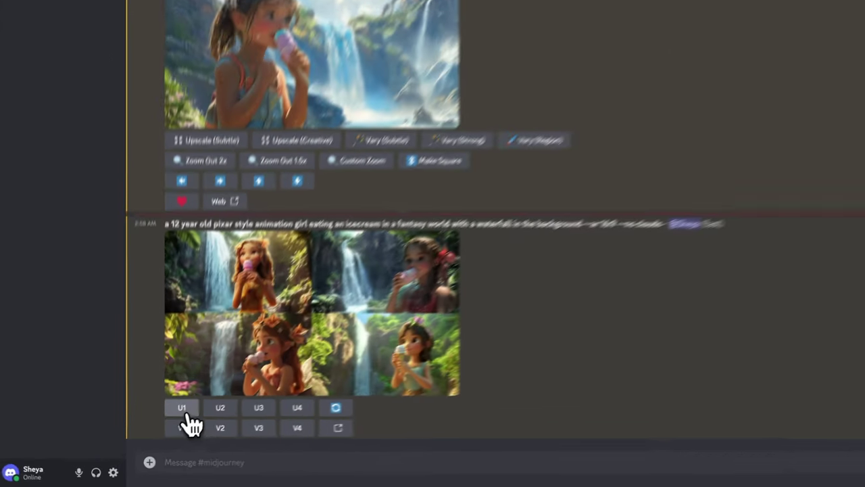
# Upscale the first image of the no-clouds grid and react to the upscaled result with the envelope emoji
pyautogui.click(187, 410)
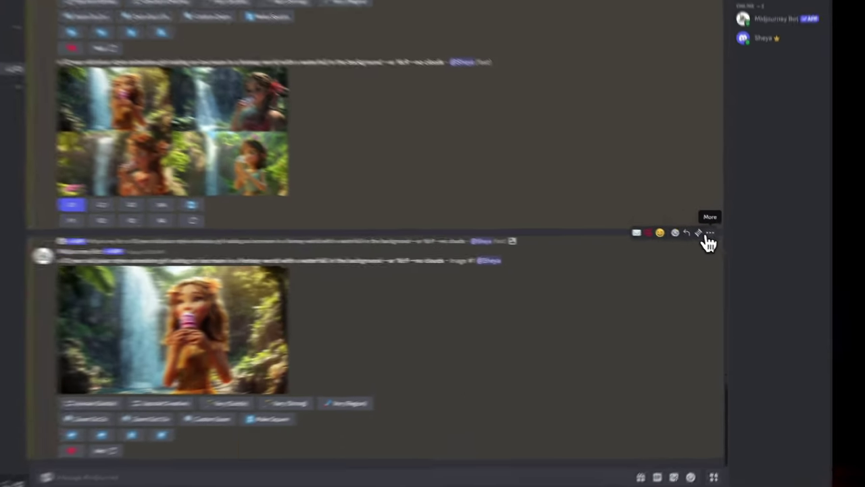
pyautogui.click(723, 241)
pyautogui.moveTo(693, 264)
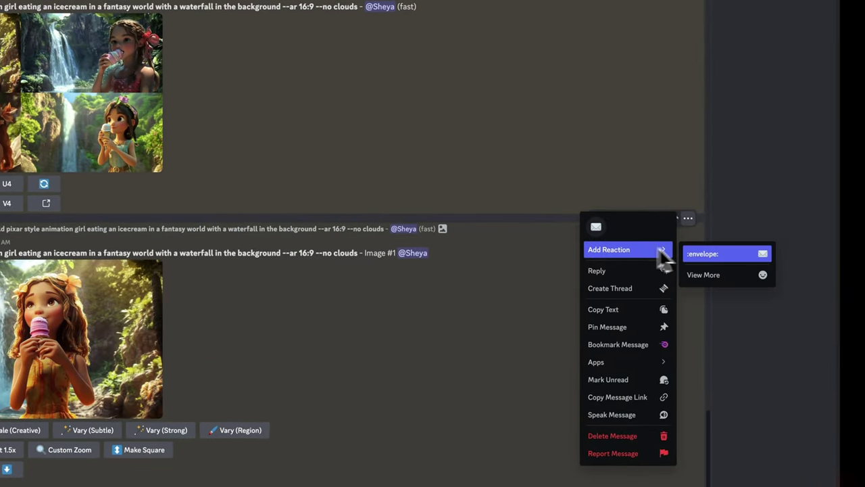
pyautogui.click(715, 273)
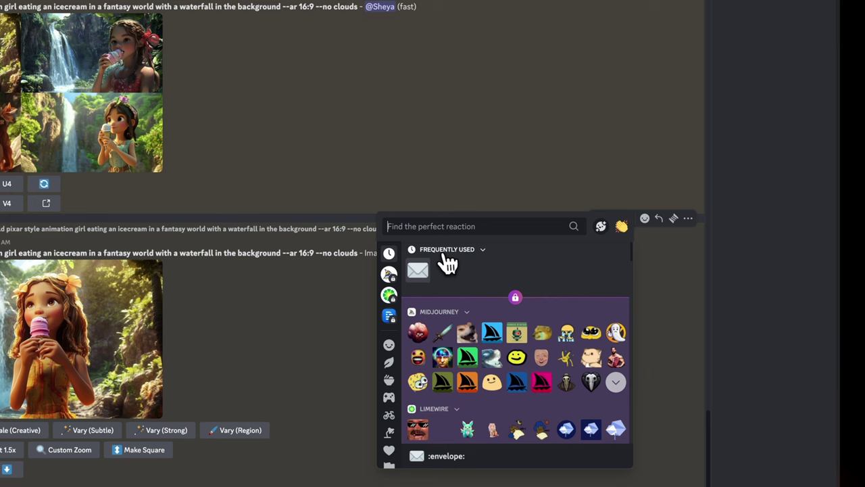
pyautogui.write('en')
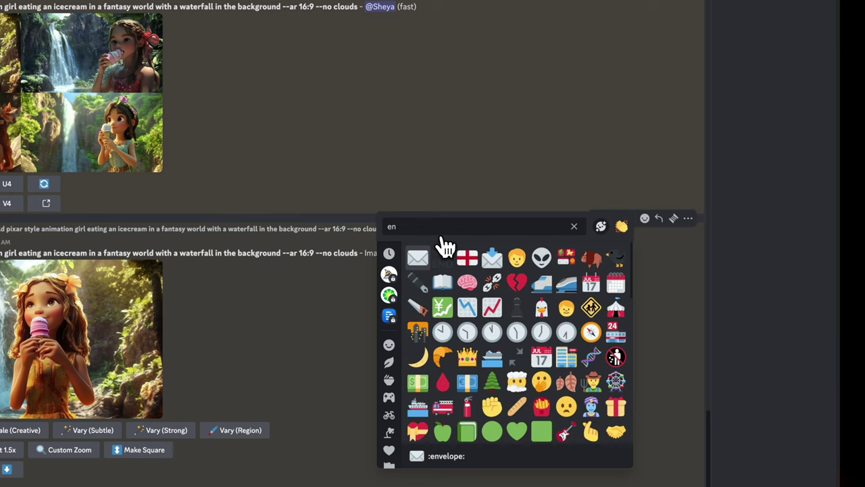
pyautogui.click(418, 259)
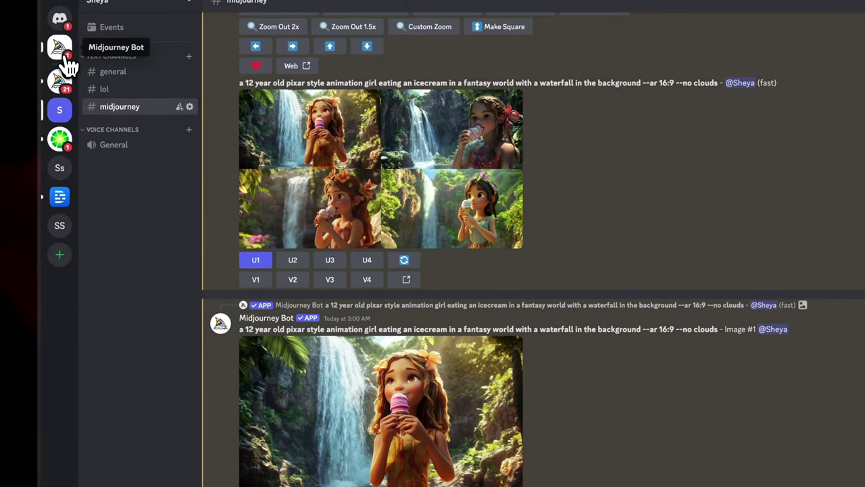
# Copy the seed number from the newest Midjourney Bot direct message and return to the server's midjourney channel
pyautogui.click(65, 59)
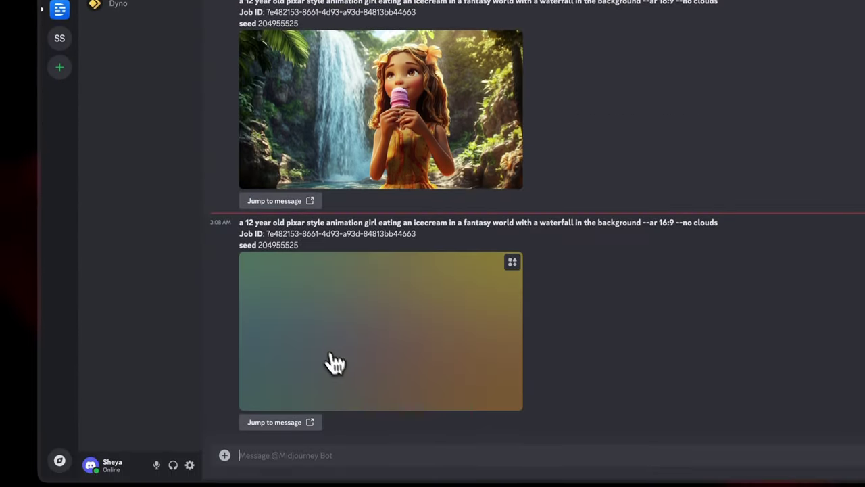
pyautogui.moveTo(257, 245); pyautogui.dragTo(284, 243)
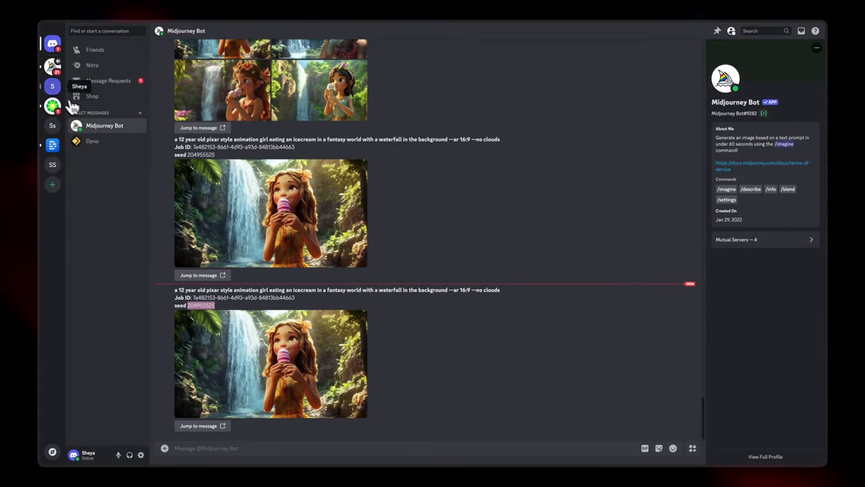
pyautogui.click(53, 87)
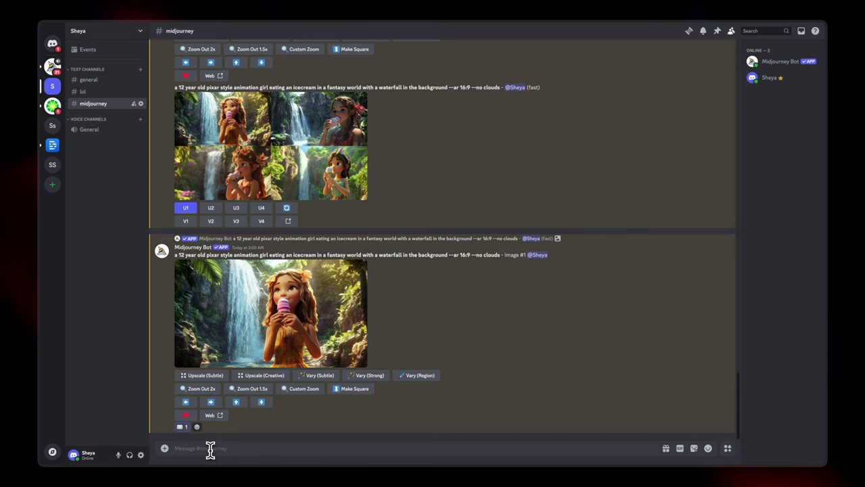
# Generate images with the /imagine prompt "a boy dancing wearing a skirt of leaves --seed 204955525", pasting in the copied seed
pyautogui.write('/im')
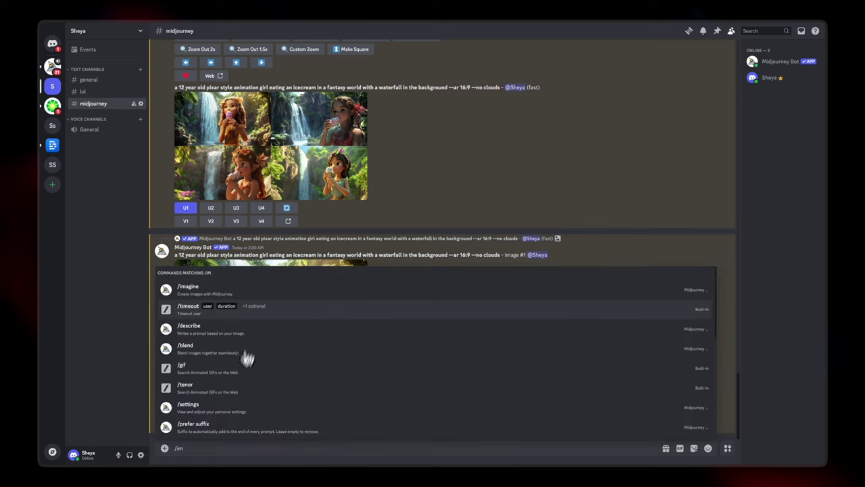
pyautogui.click(255, 300)
pyautogui.write('a boy')
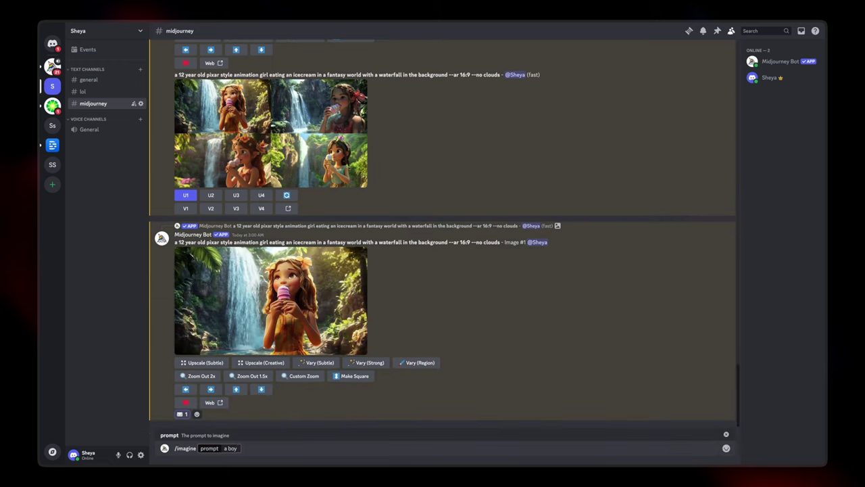
pyautogui.write(' dancing wearing a')
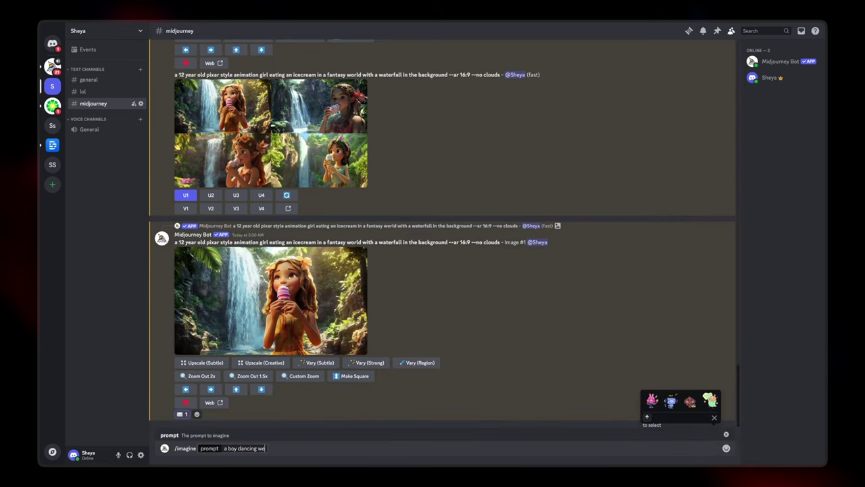
pyautogui.write(' skirt of leaves')
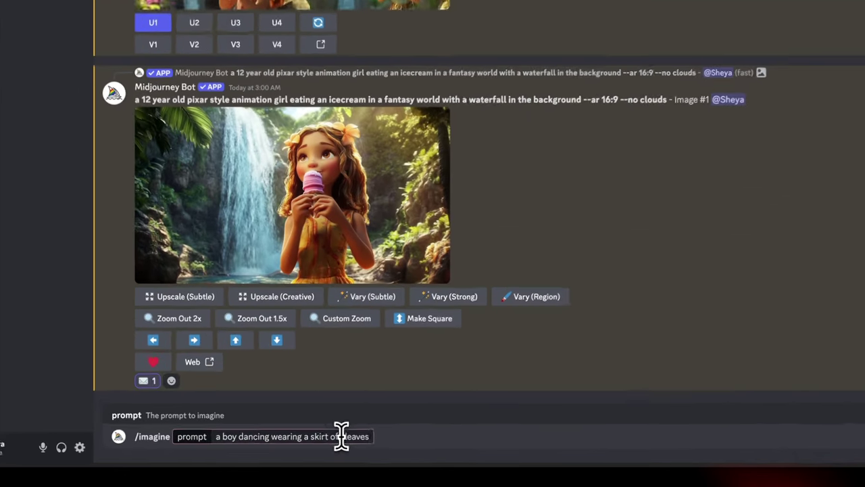
pyautogui.write(' --see')
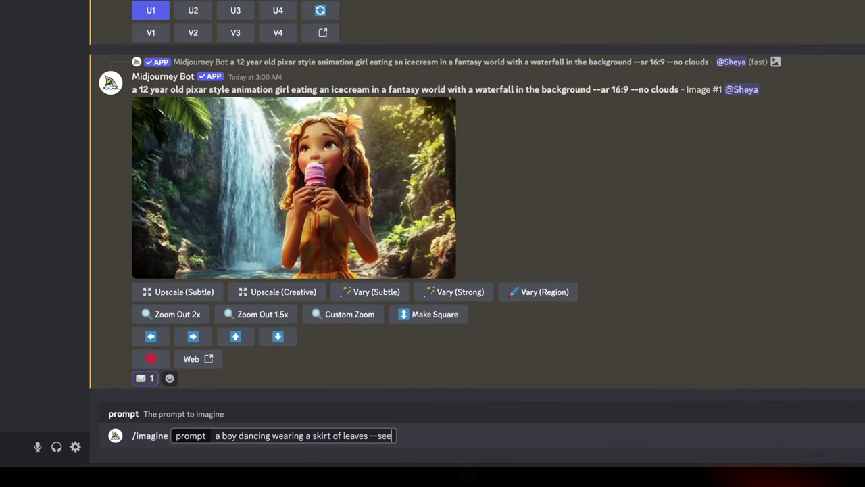
pyautogui.write('d')
pyautogui.hotkey('ctrl', 'v')
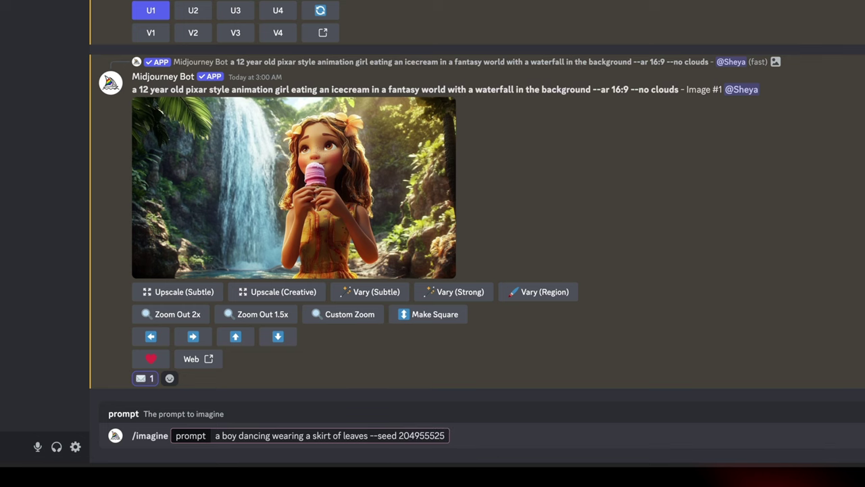
pyautogui.press('Return')
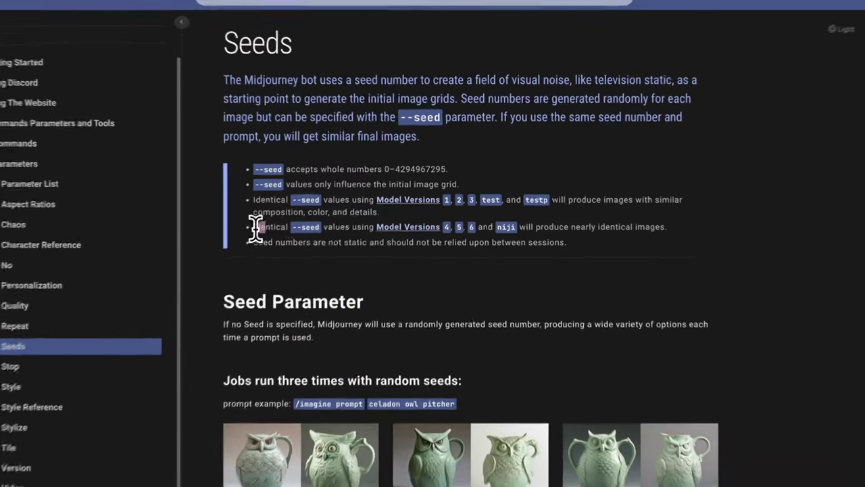
# Read the Seeds page's note on identical --seed values for model versions 4, 5, 6 and niji, and view the dancing-boy grid enlarged in Discord
pyautogui.moveTo(330, 201); pyautogui.dragTo(599, 200)
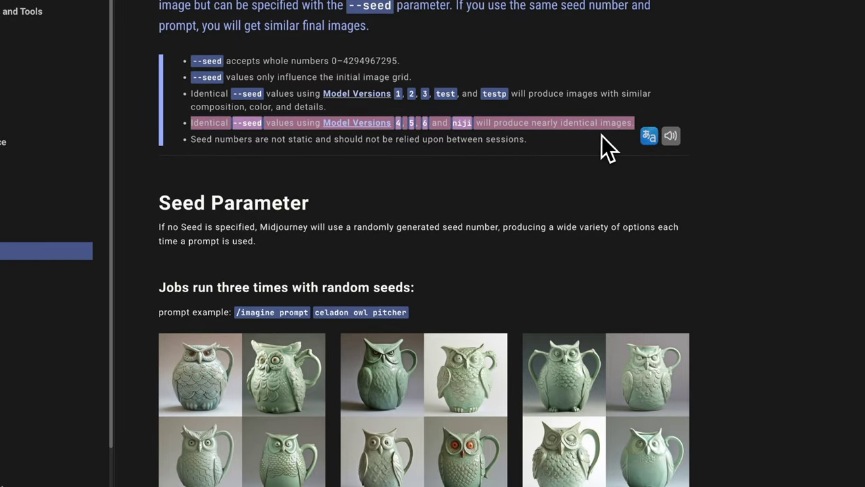
pyautogui.click(597, 143)
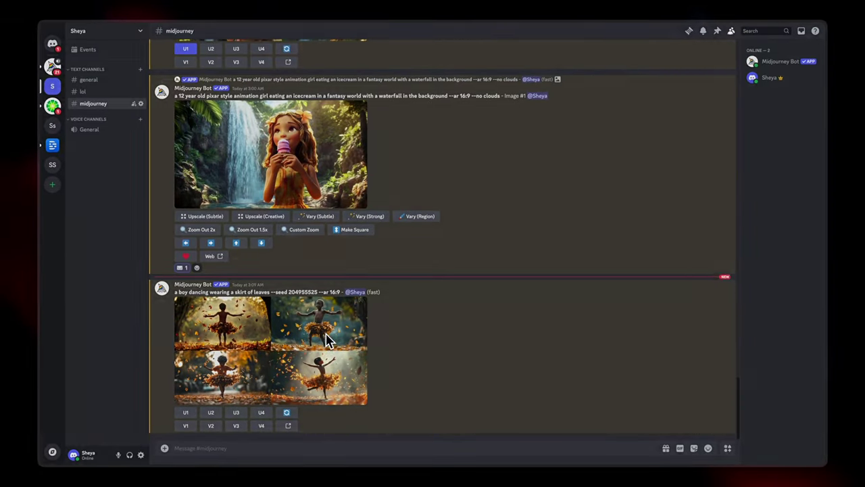
pyautogui.click(328, 340)
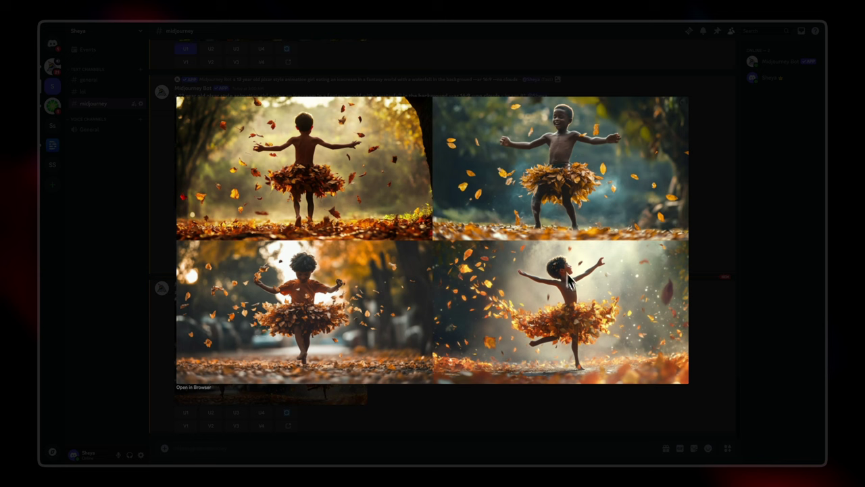
pyautogui.click(737, 330)
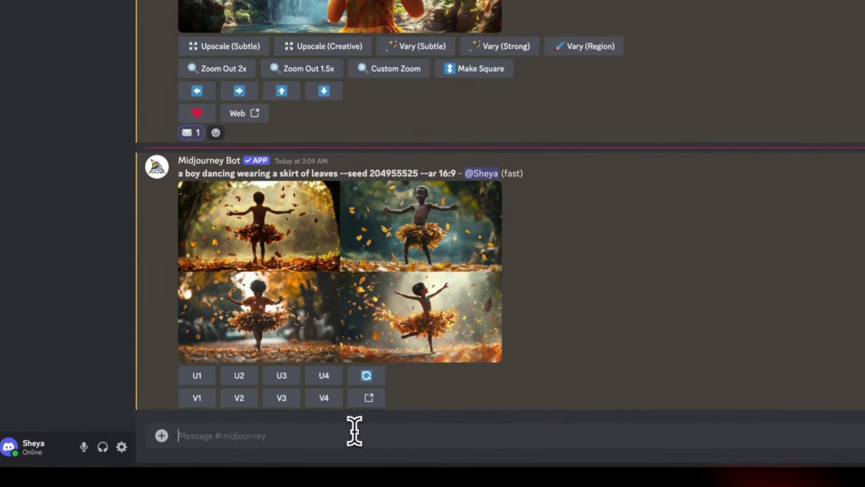
# Generate images with /imagine "a boy dancing wearing a skirt of leaves --sref", using the upscaled ice-cream girl image as the style reference
pyautogui.click(354, 430)
pyautogui.write('/')
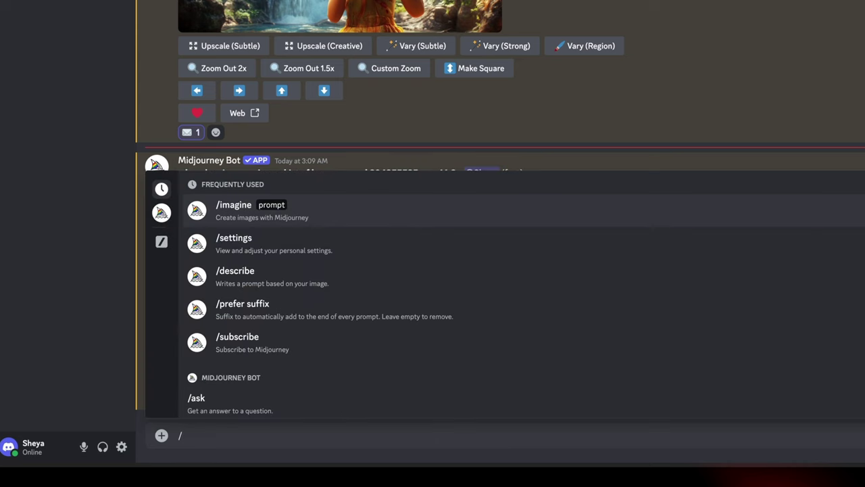
pyautogui.click(403, 214)
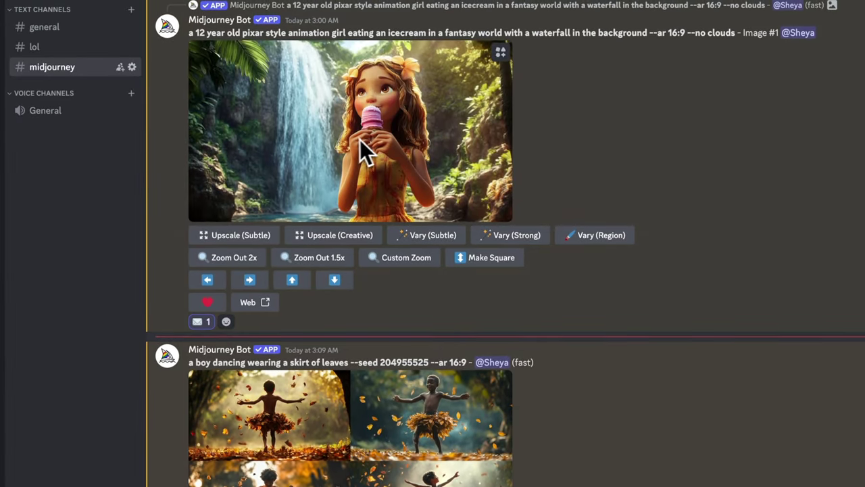
pyautogui.moveTo(360, 139); pyautogui.dragTo(578, 486)
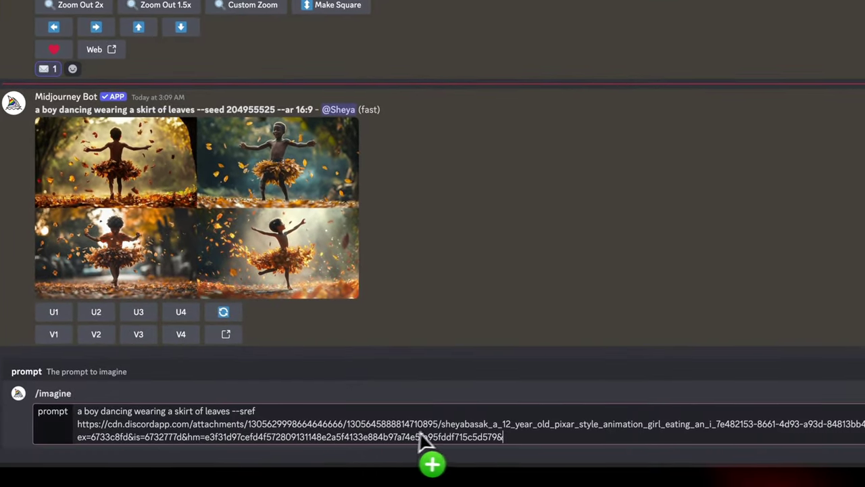
pyautogui.moveTo(419, 434); pyautogui.dragTo(533, 326)
pyautogui.press('Return')
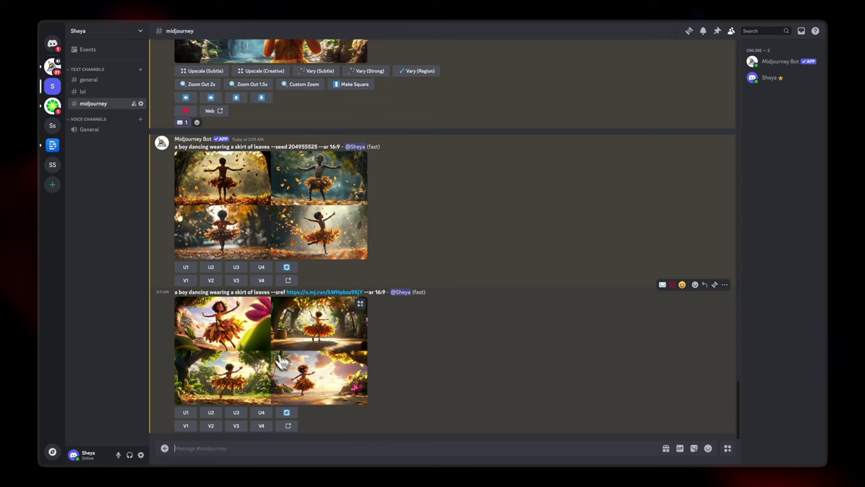
# View the --sref dancing-boy grid enlarged and compare its style with the ice-cream girl reference image
pyautogui.click(240, 330)
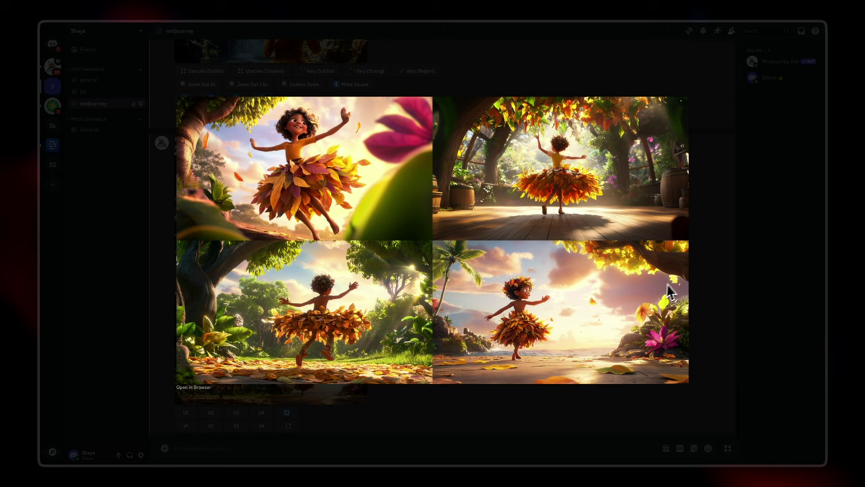
pyautogui.click(706, 284)
pyautogui.scroll(5, 325, 270)
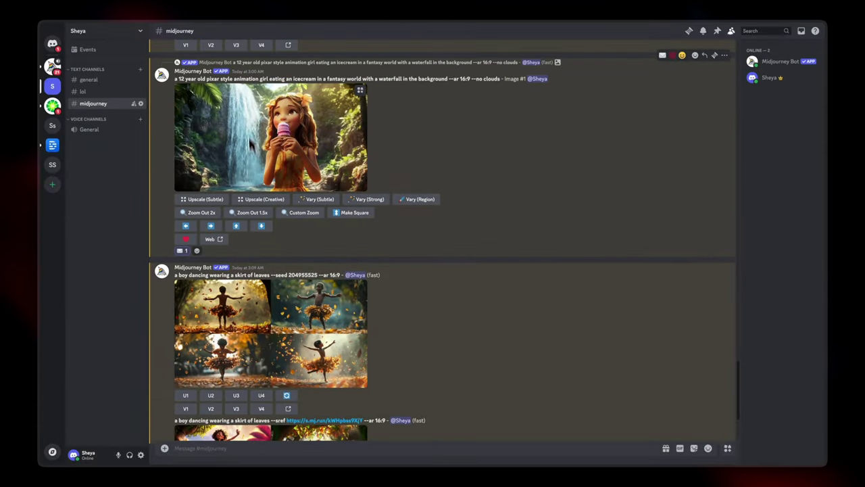
pyautogui.scroll(-4, 357, 160)
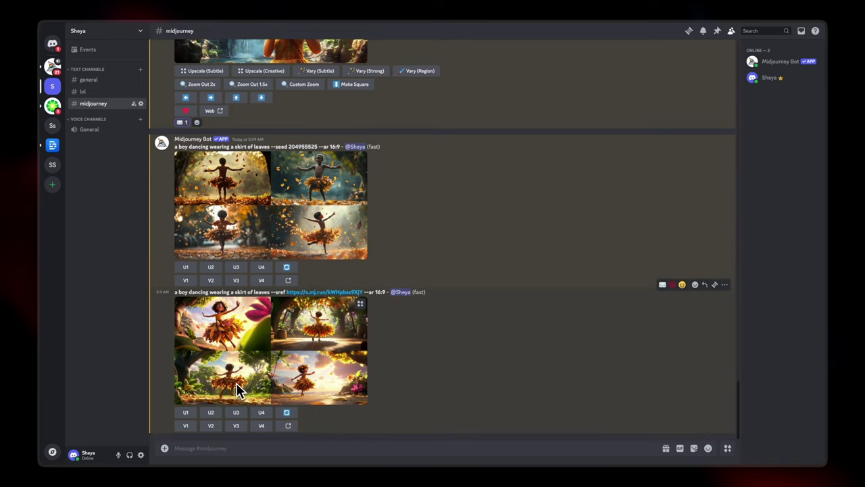
pyautogui.scroll(4, 260, 338)
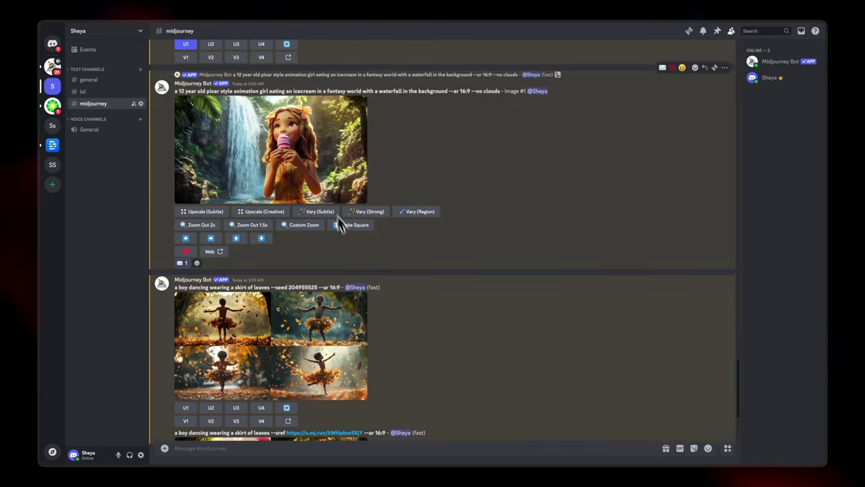
pyautogui.scroll(-4, 341, 226)
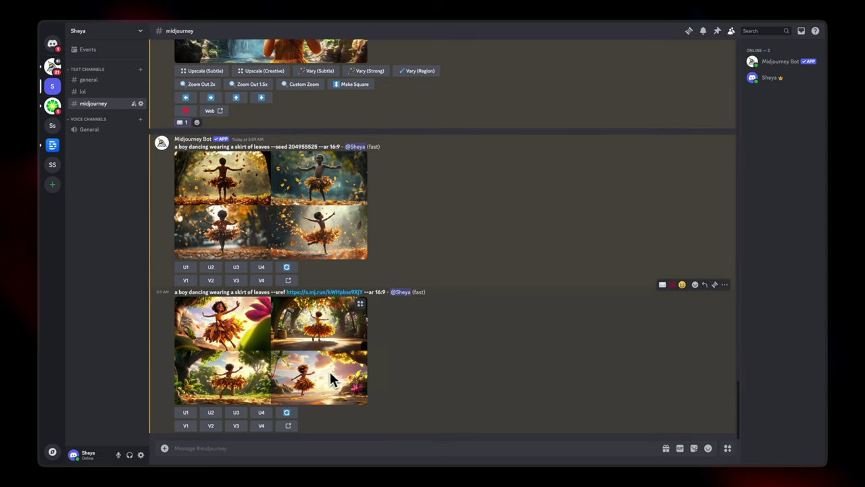
# Upload the seven images Style Reference 1 to Style Reference 7 from the Mid Journey Experiments folder to the midjourney channel
pyautogui.click(164, 448)
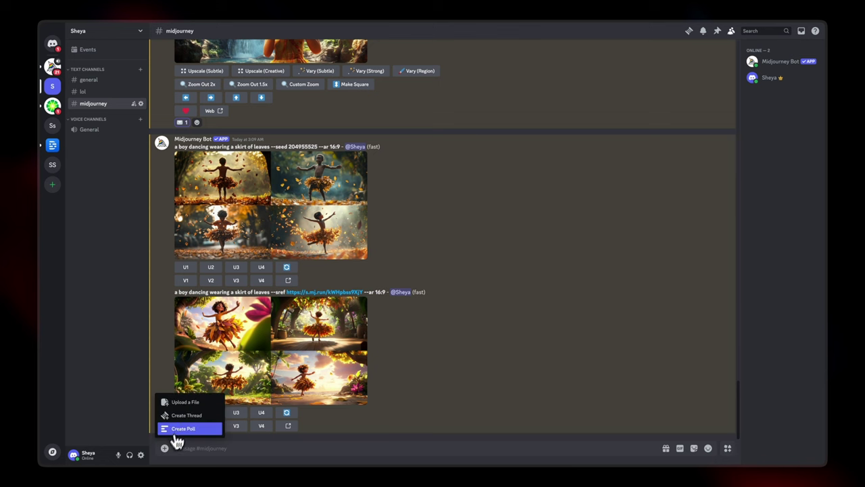
pyautogui.click(190, 410)
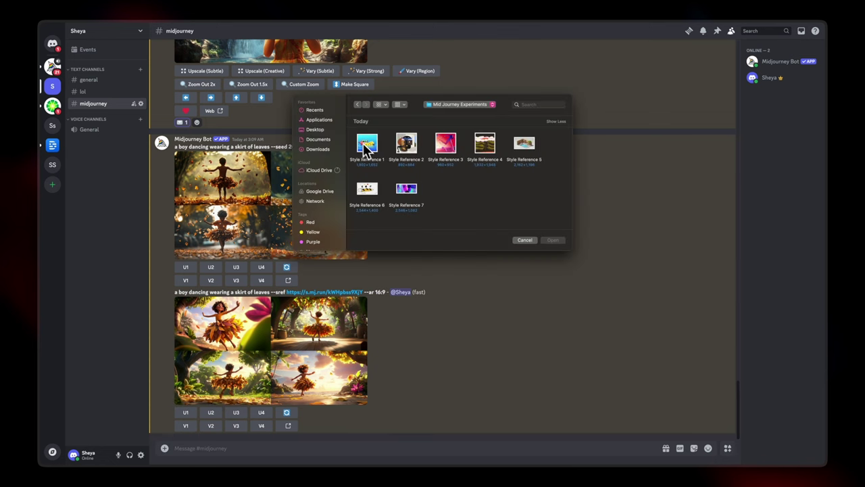
pyautogui.moveTo(355, 135); pyautogui.dragTo(531, 214)
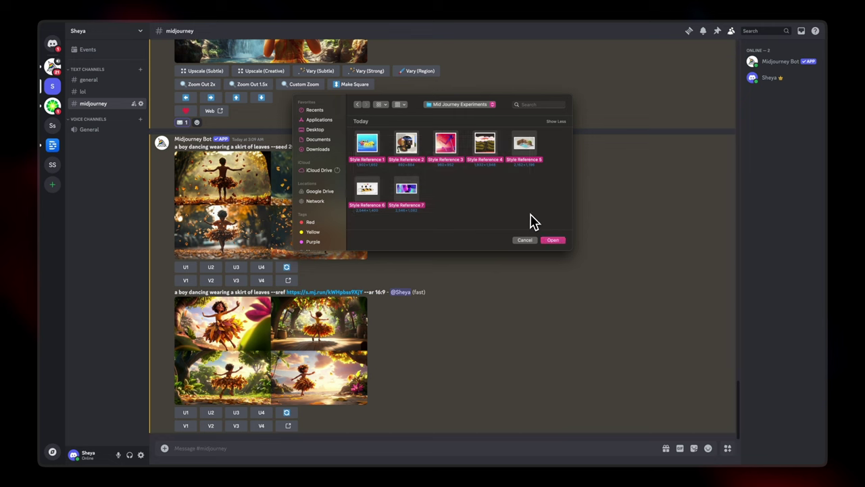
pyautogui.click(555, 240)
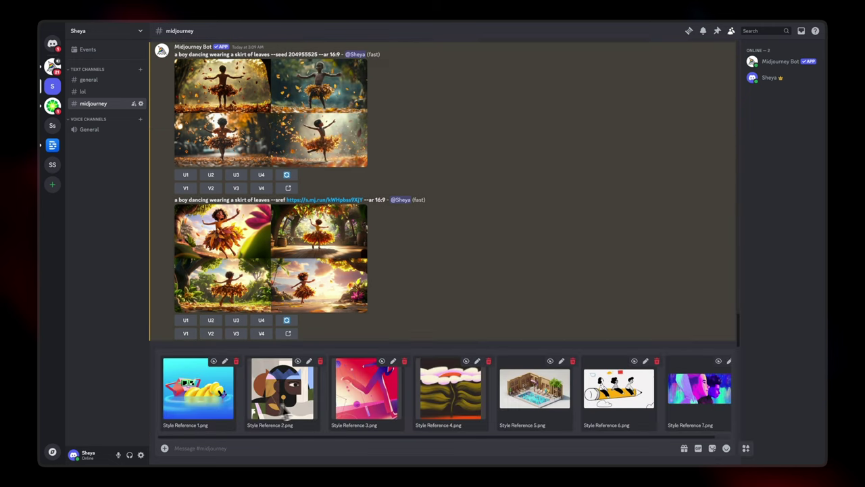
pyautogui.hscroll(2, 351, 412)
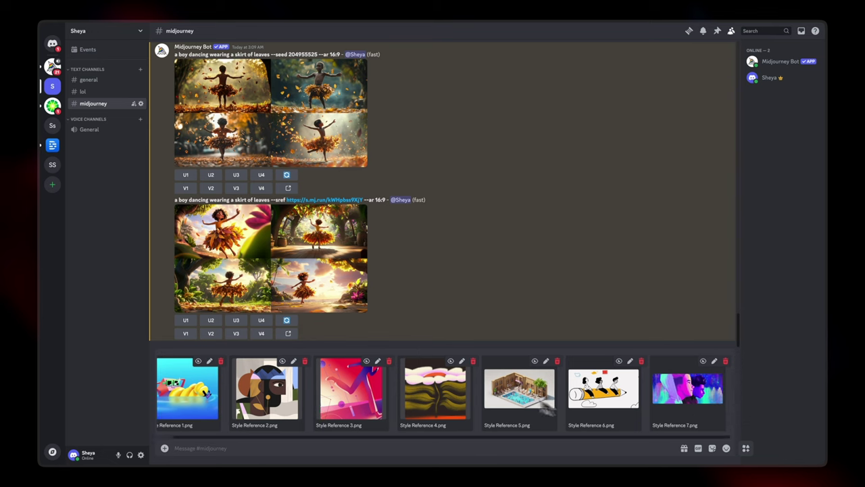
pyautogui.press('Return')
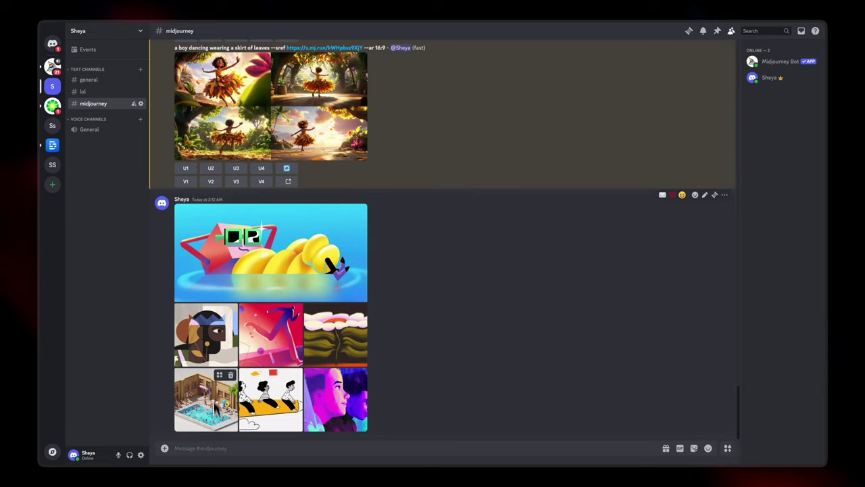
# Start an /imagine prompt reading "a boy dancing wearing a skirt of leaves --sref"
pyautogui.click(206, 447)
pyautogui.write('/')
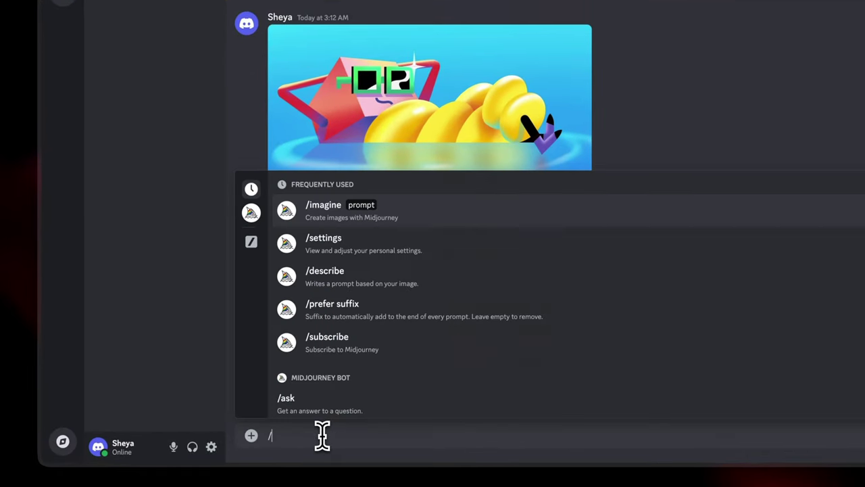
pyautogui.press('Tab')
pyautogui.write('a boy dancing')
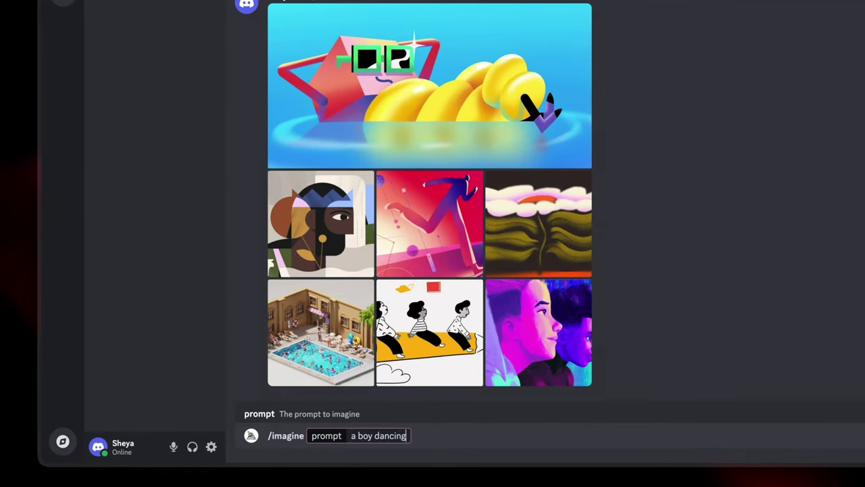
pyautogui.scroll(10, 363, 133)
pyautogui.scroll(-10, 264, 251)
pyautogui.moveTo(407, 435); pyautogui.dragTo(351, 434)
pyautogui.write('wearing a skirt of leaves --sref')
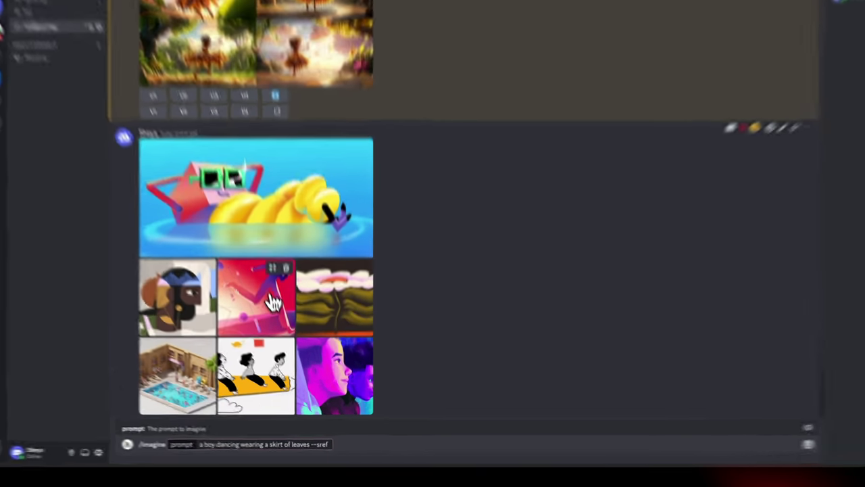
# Add the link of the uploaded Style Reference 3 image, the pink running figure, after --sref and generate the images
pyautogui.rightClick(284, 331)
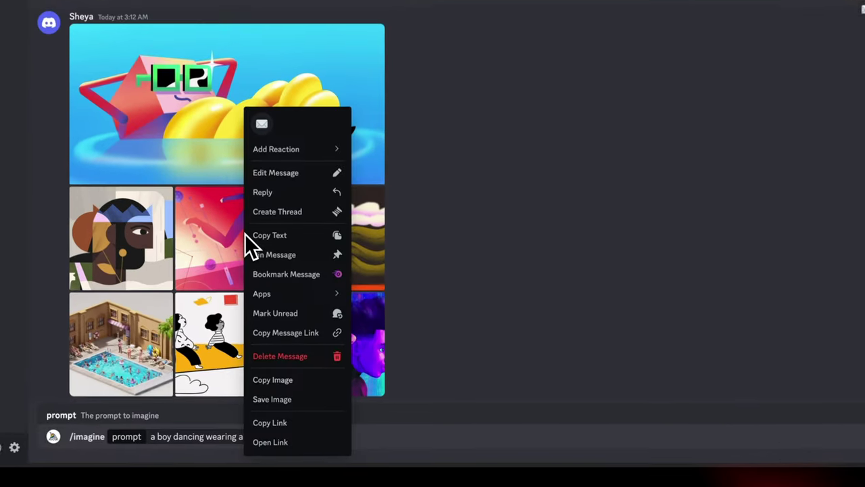
pyautogui.click(272, 421)
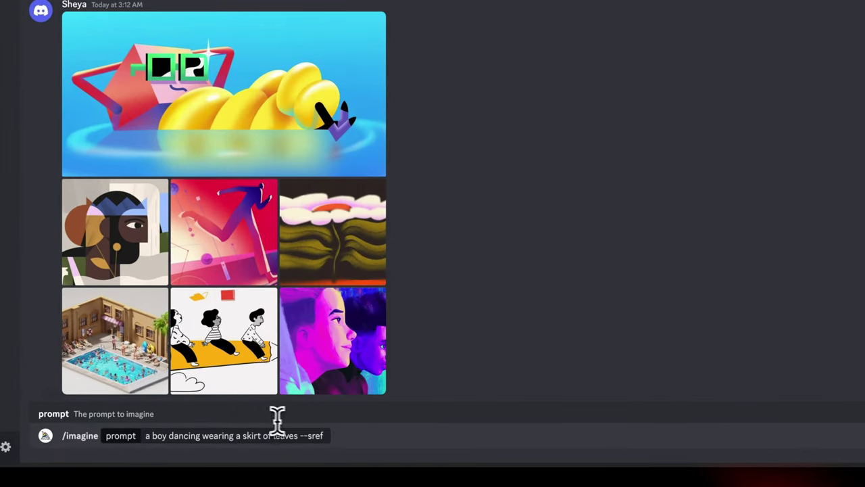
pyautogui.click(329, 437)
pyautogui.hotkey('ctrl', 'v')
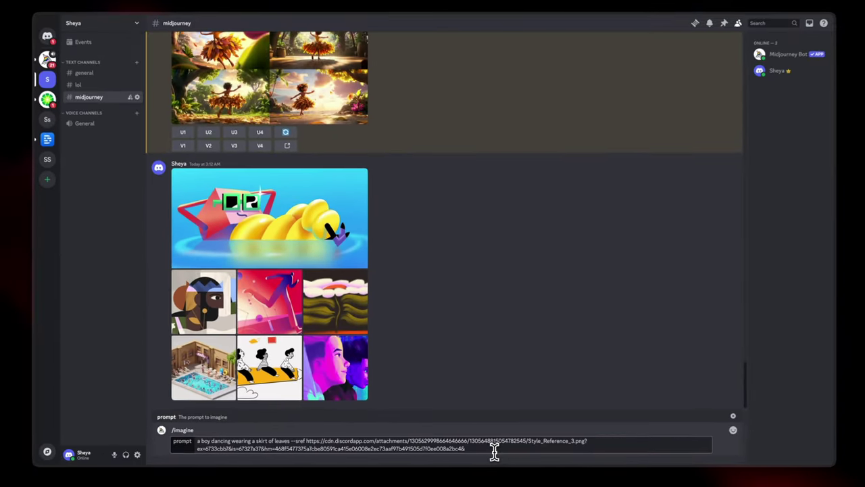
pyautogui.press('Return')
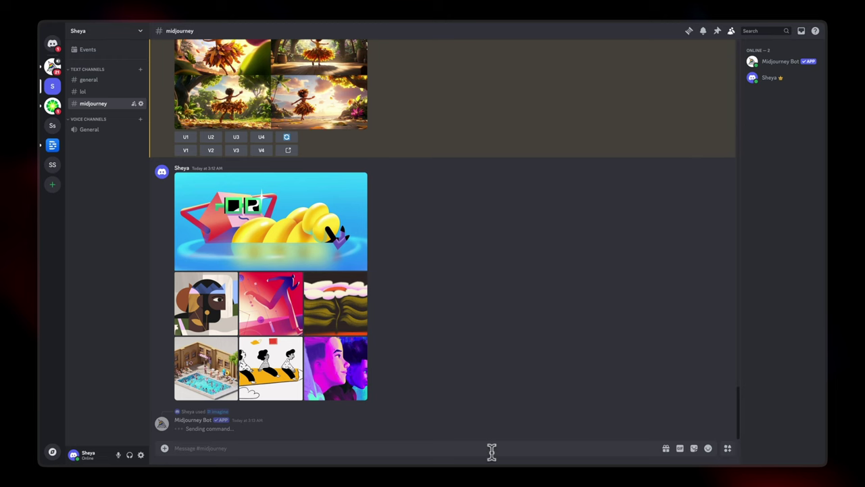
# Start a new /imagine prompt with "a boy dancing wearing a skirt of leaves" copied from an earlier message, followed by --sref
pyautogui.write('/')
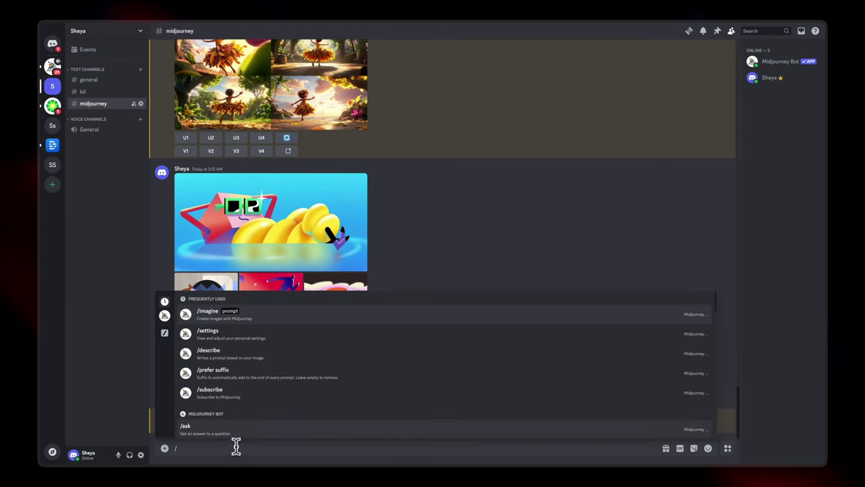
pyautogui.press('Return')
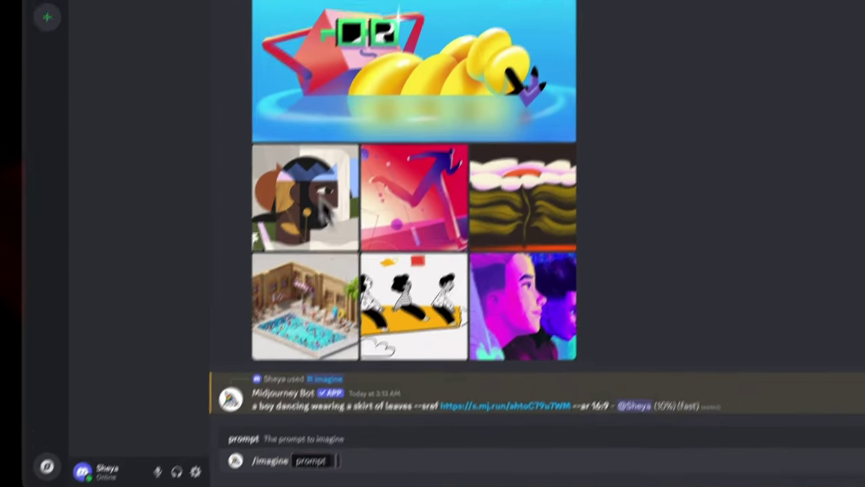
pyautogui.scroll(2, 421, 104)
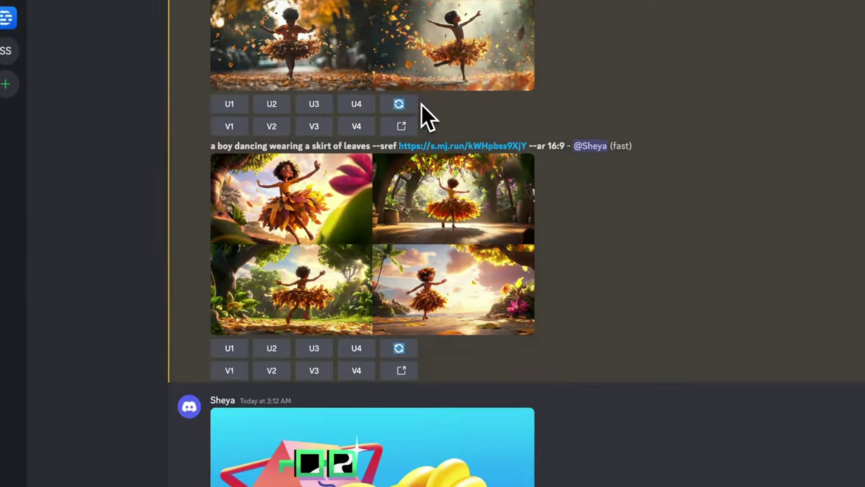
pyautogui.moveTo(213, 151); pyautogui.dragTo(381, 165)
pyautogui.scroll(-4, 557, 229)
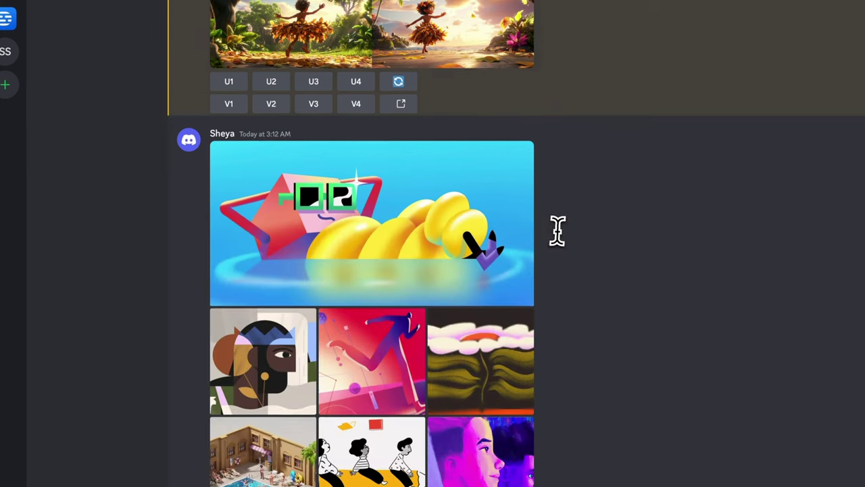
pyautogui.hotkey('ctrl', 'v')
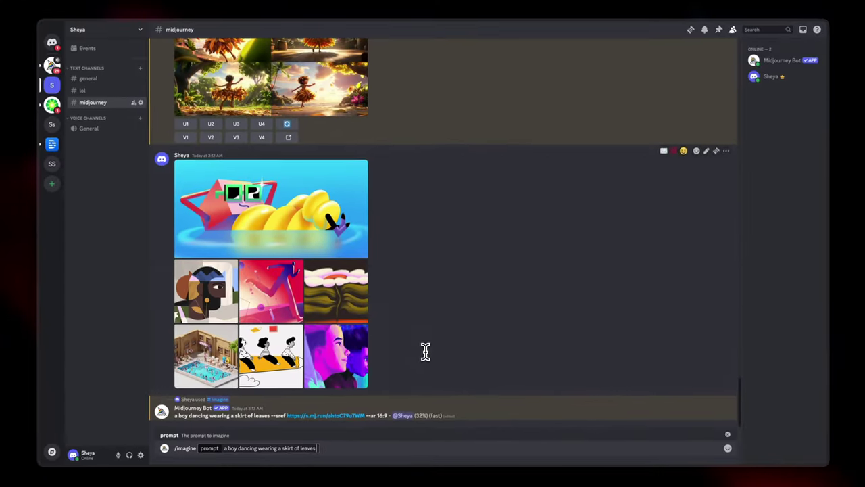
pyautogui.write('--')
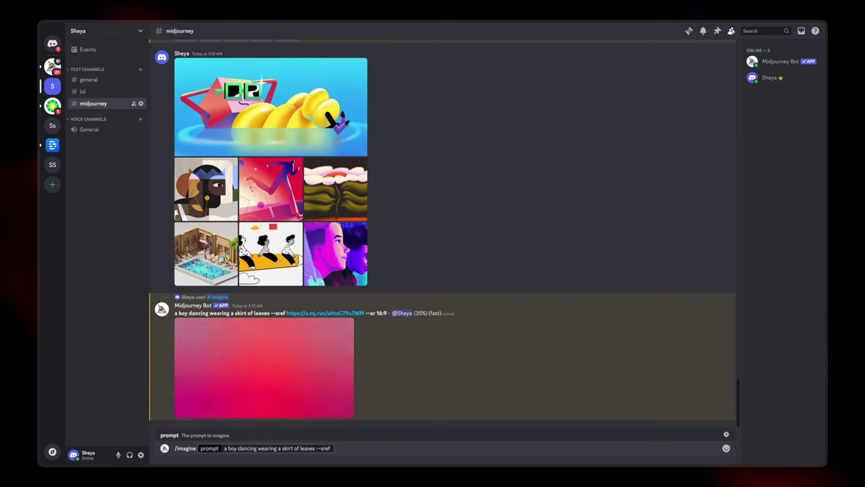
# Add the link of the uploaded Style Reference 1 image and "--s 0" to the prompt and generate the images
pyautogui.rightClick(308, 116)
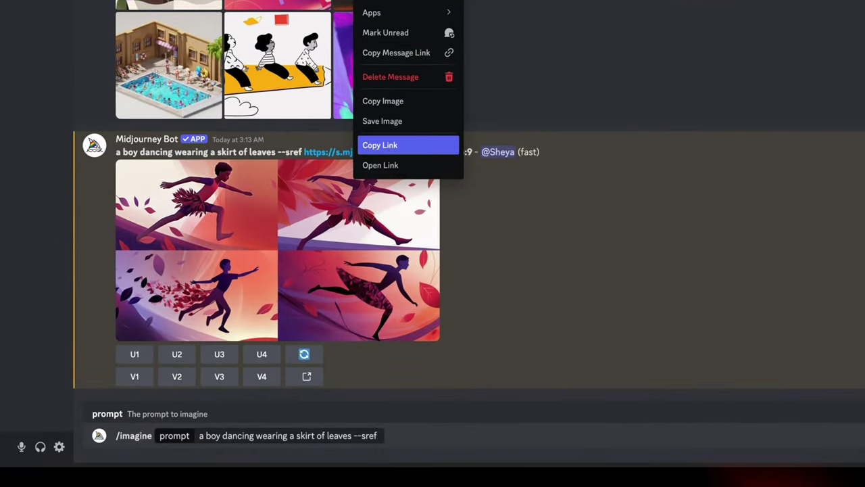
pyautogui.click(396, 153)
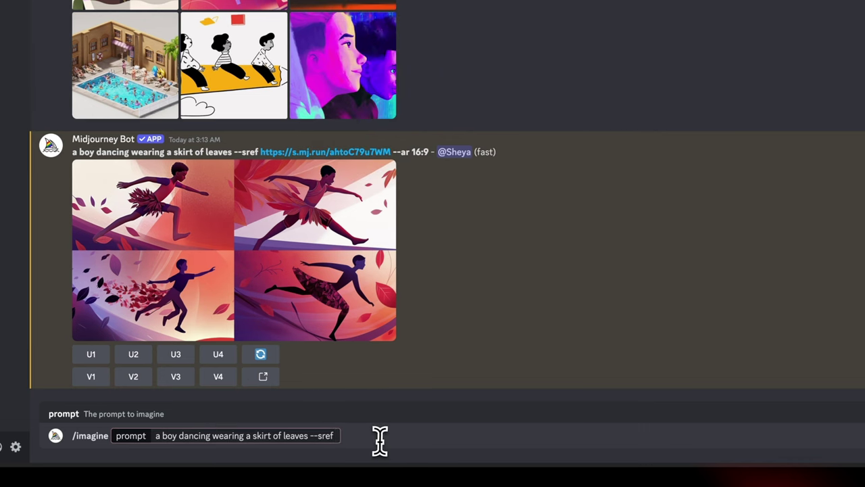
pyautogui.hotkey('ctrl', 'v')
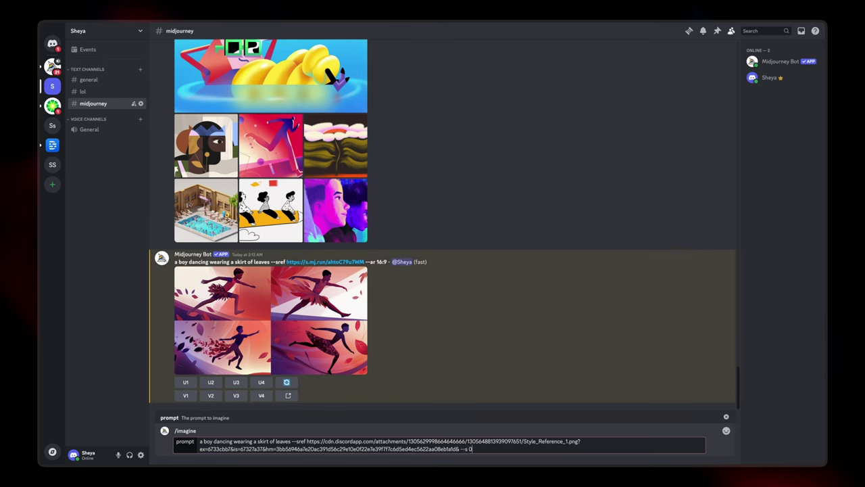
pyautogui.press('Return')
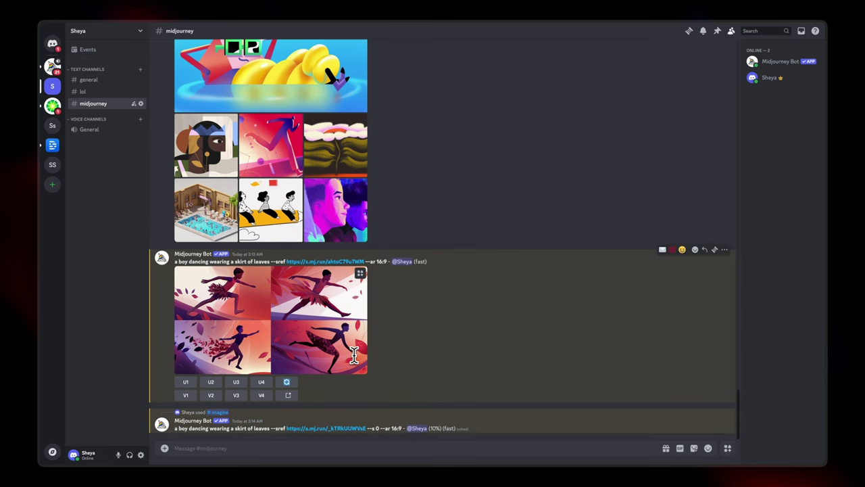
# Compose another /imagine prompt by pasting the copied text "a boy dancing wearing a skirt of leaves" and adding --sref
pyautogui.scroll(10, 277, 190)
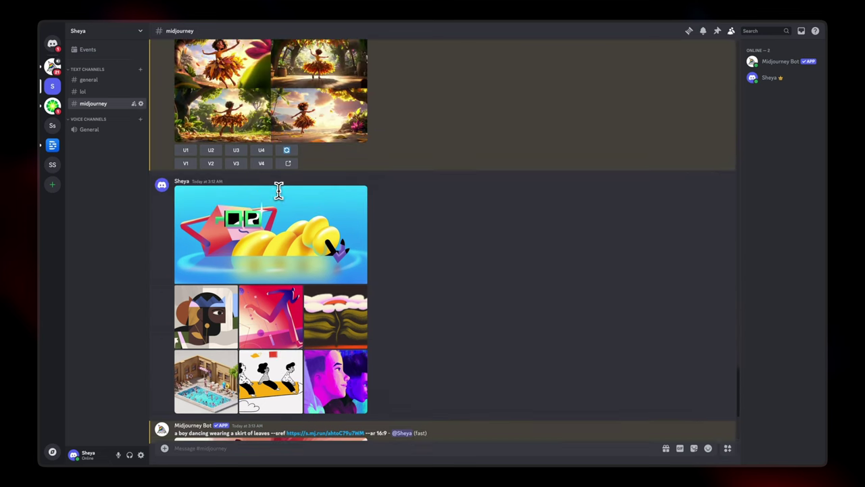
pyautogui.moveTo(179, 241); pyautogui.dragTo(273, 244)
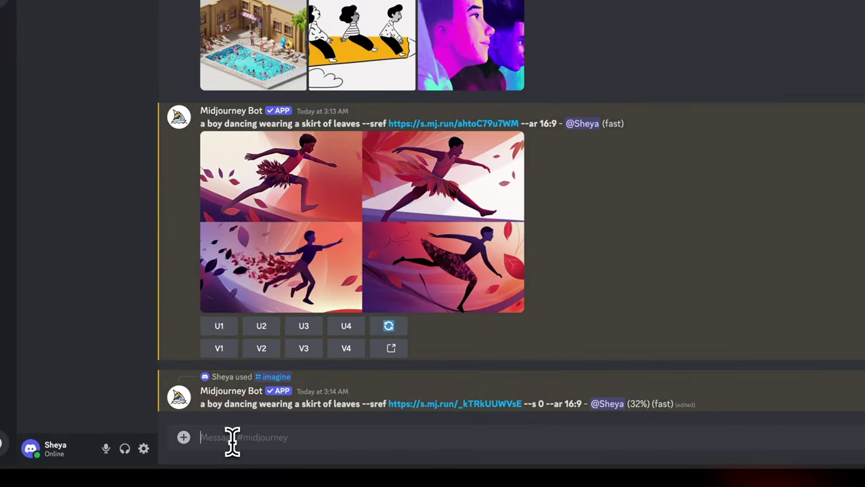
pyautogui.click(232, 440)
pyautogui.write('/im')
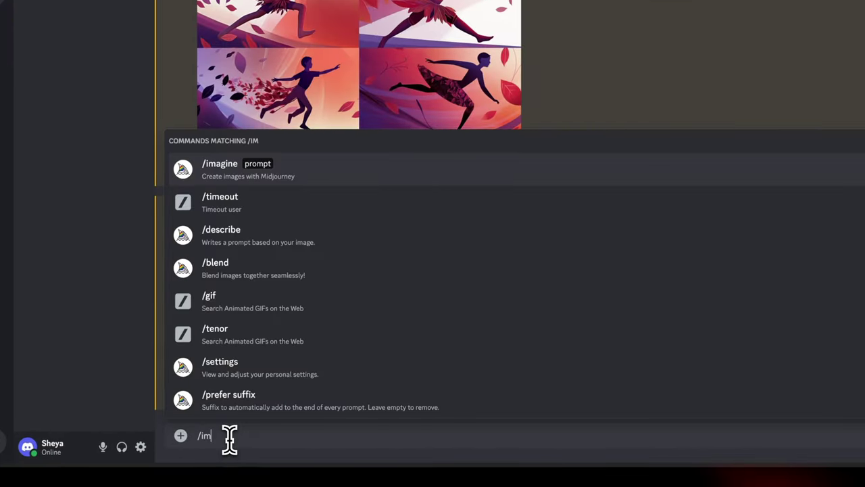
pyautogui.click(309, 187)
pyautogui.hotkey('ctrl', 'v')
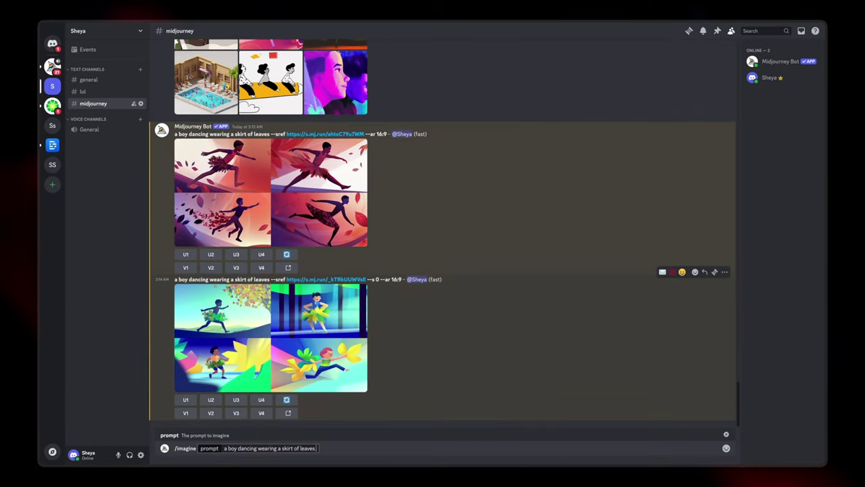
pyautogui.write('--sref')
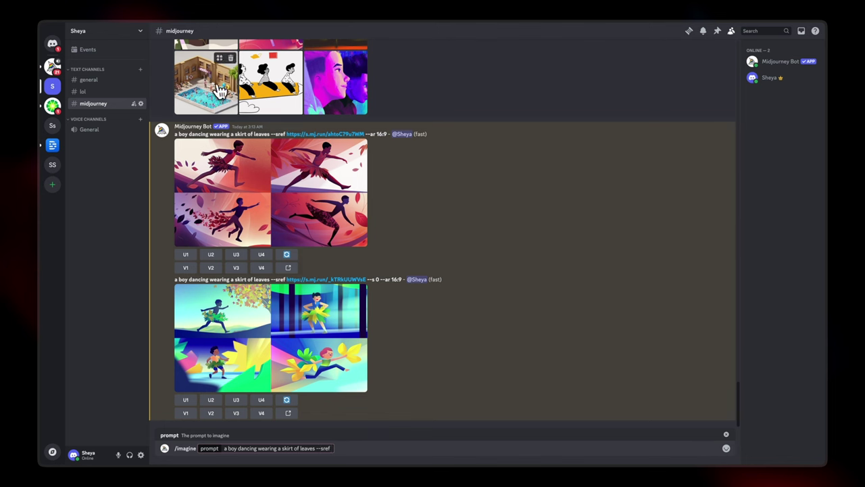
# Add the link of the uploaded Style Reference 5 image, the swimming pool scene, after --sref and generate the images
pyautogui.rightClick(210, 296)
pyautogui.click(242, 280)
pyautogui.click(332, 447)
pyautogui.hotkey('ctrl', 'v')
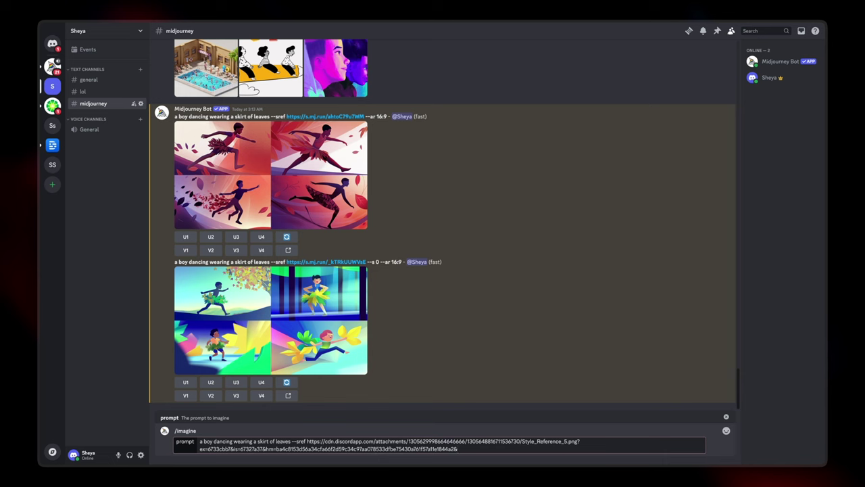
pyautogui.press('Return')
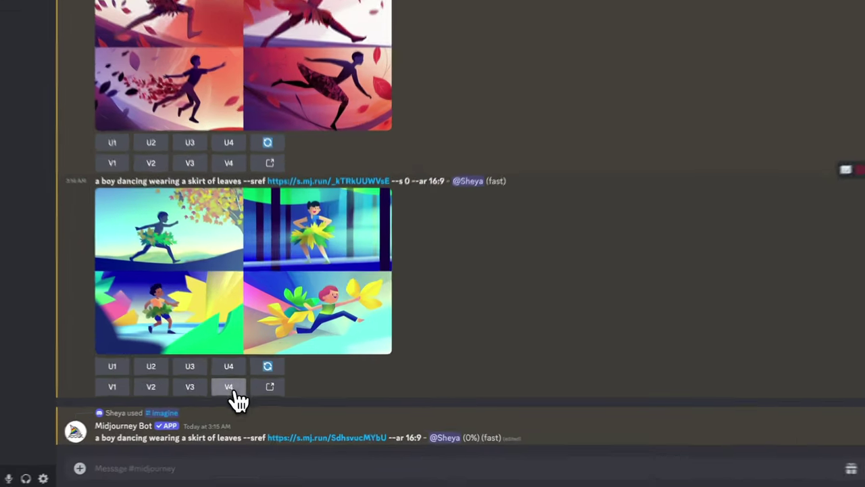
# Remix the fourth image of the "--s 0" dancing boy grid with the stylize value changed to --s 500
pyautogui.click(230, 390)
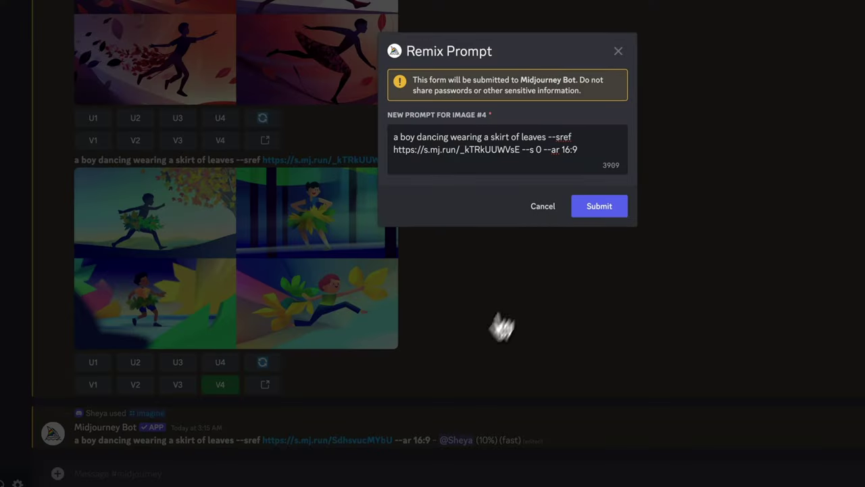
pyautogui.press('BackSpace')
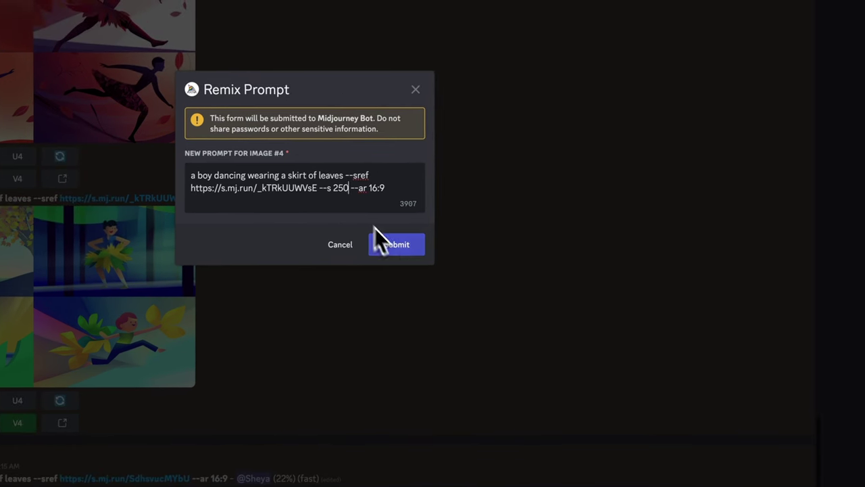
pyautogui.moveTo(348, 187); pyautogui.dragTo(335, 190)
pyautogui.write('500')
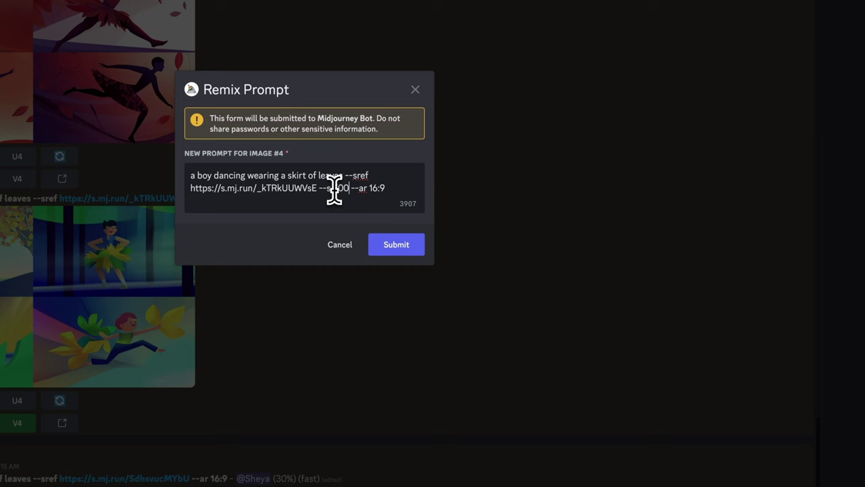
pyautogui.click(400, 246)
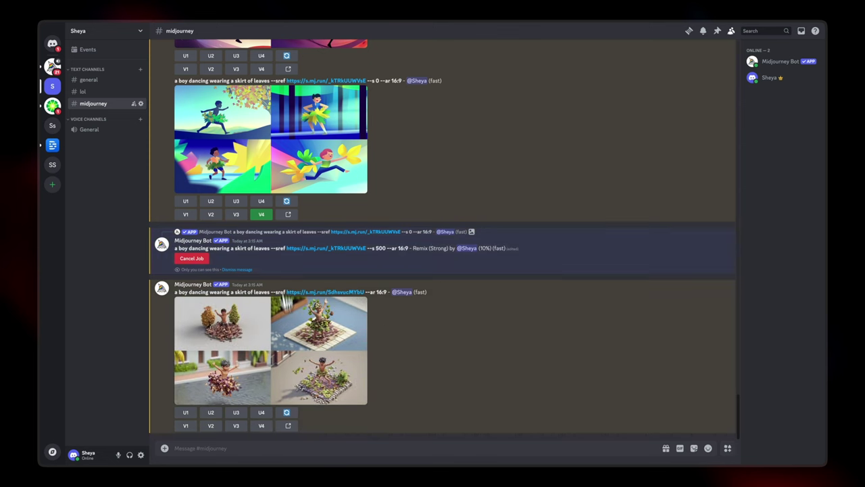
# Enlarge the uploaded swimming pool reference and the dancing boy grid generated from it to compare their styles
pyautogui.scroll(8, 280, 247)
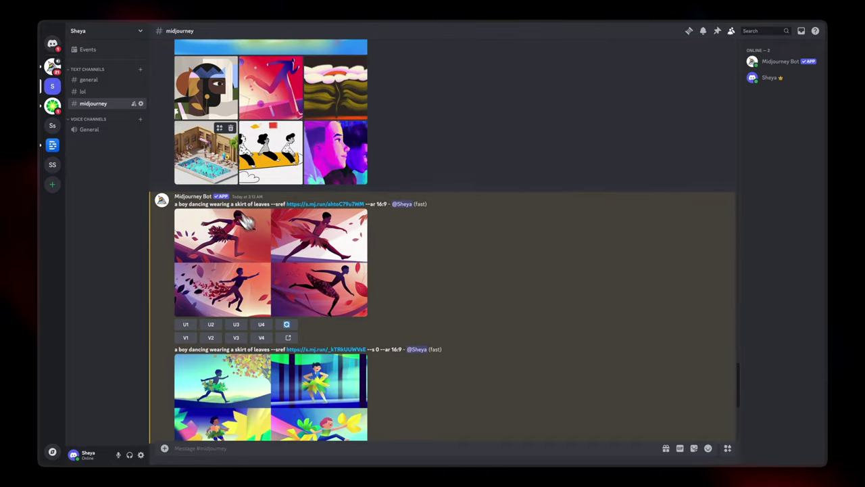
pyautogui.click(223, 169)
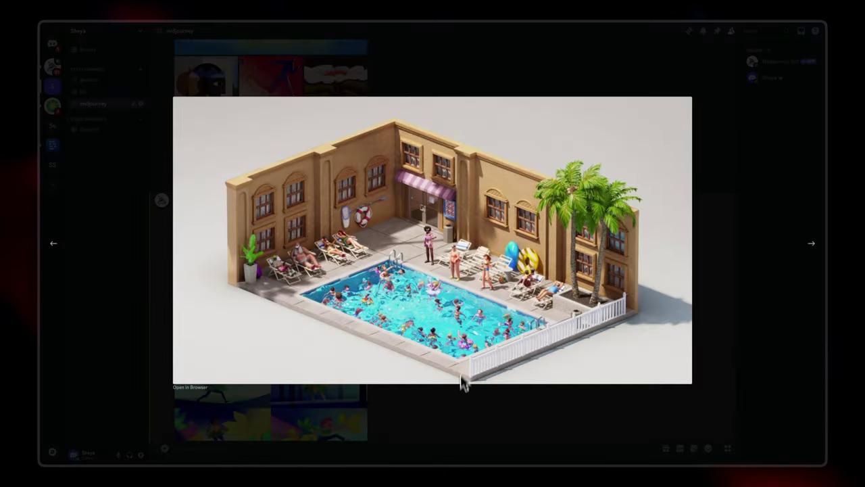
pyautogui.click(461, 413)
pyautogui.scroll(-8, 458, 415)
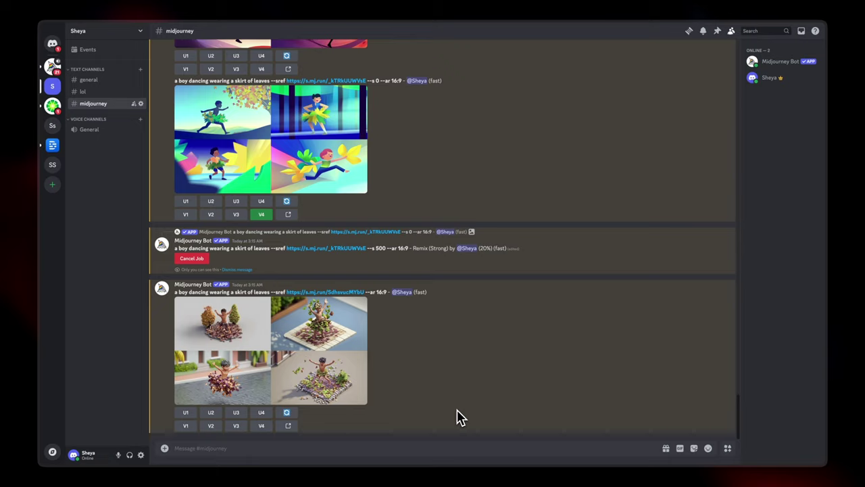
pyautogui.click(238, 338)
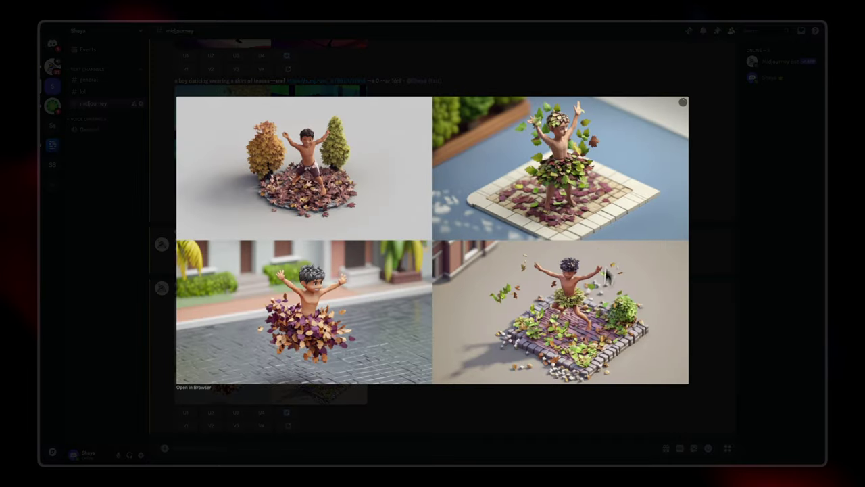
pyautogui.click(701, 240)
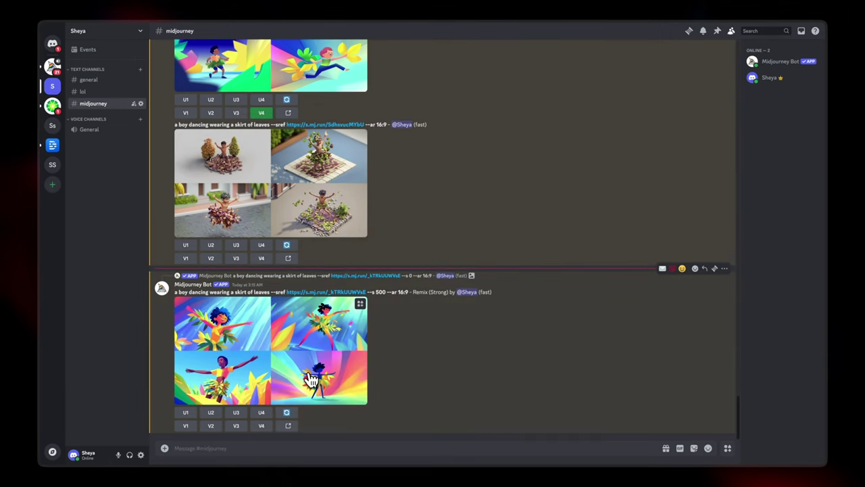
# Enlarge the --s 500 remix grid and compare it with the uploaded style references and the earlier dancing boy grids
pyautogui.click(238, 390)
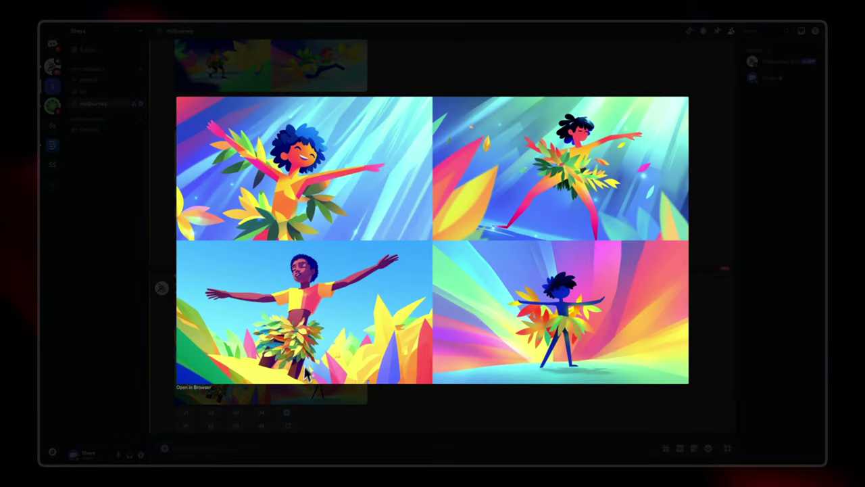
pyautogui.click(471, 401)
pyautogui.scroll(10, 408, 216)
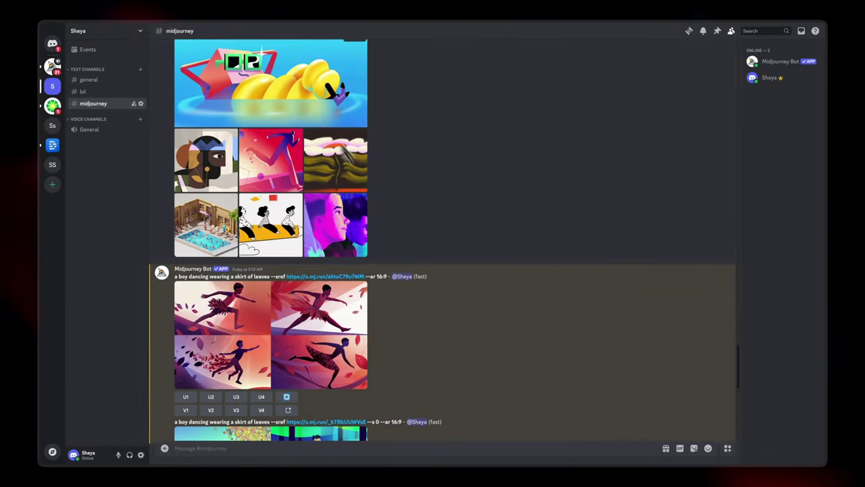
pyautogui.scroll(-10, 415, 212)
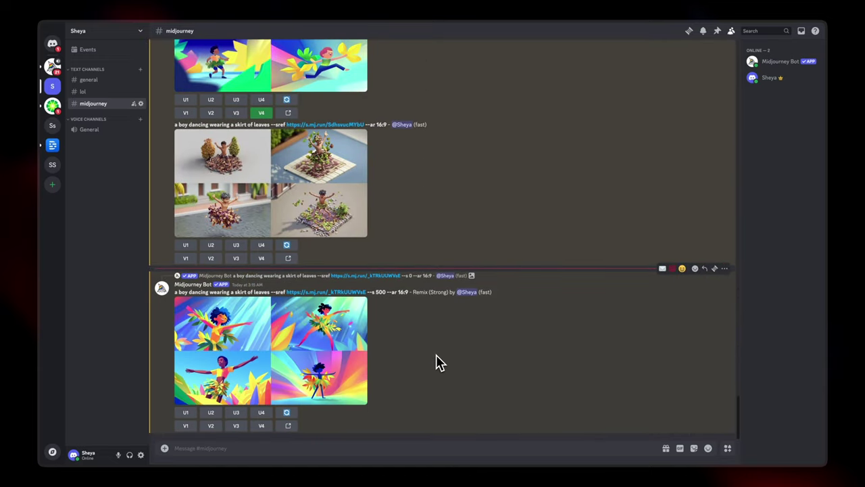
pyautogui.scroll(3, 436, 357)
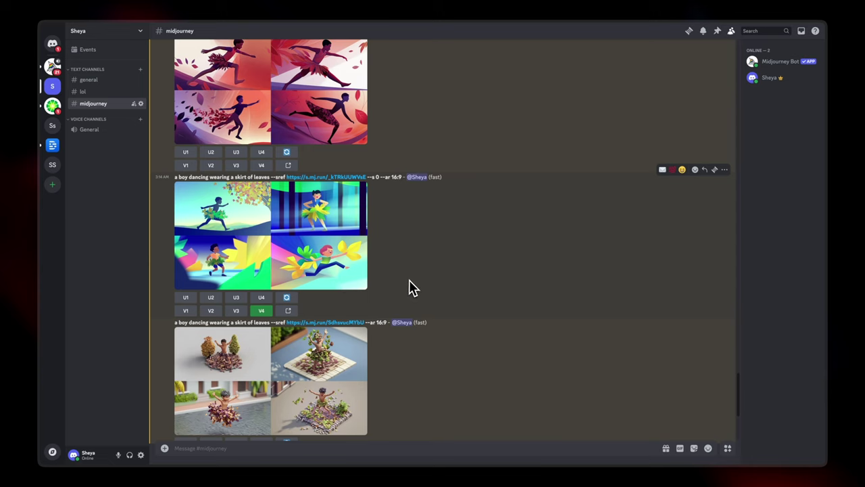
pyautogui.scroll(-3, 413, 287)
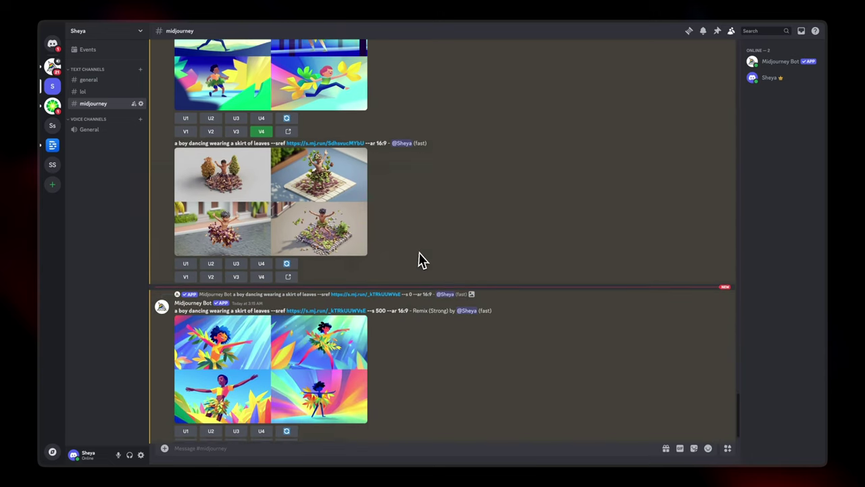
pyautogui.scroll(10, 419, 260)
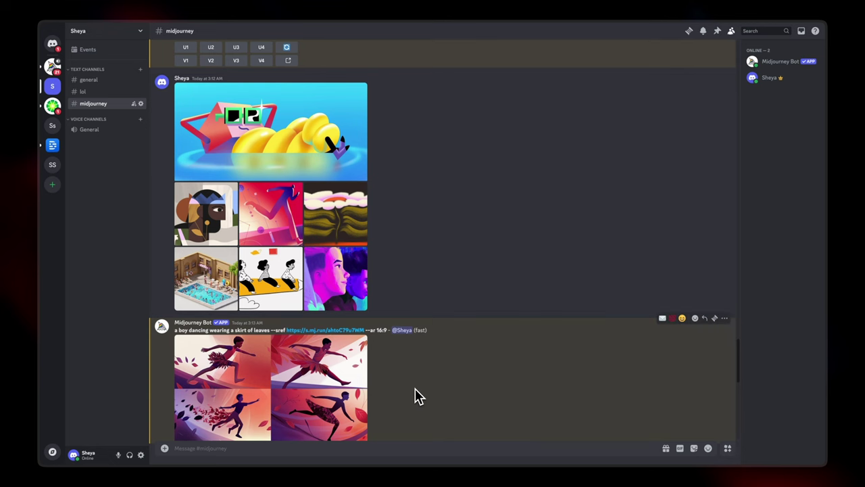
pyautogui.scroll(-8, 415, 395)
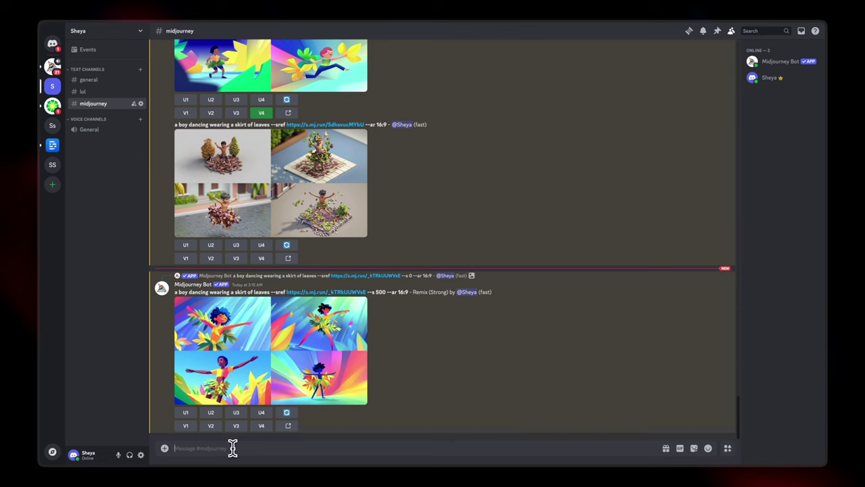
# Start a new /imagine prompt reading "a woman --sref"
pyautogui.click(232, 448)
pyautogui.write('/im')
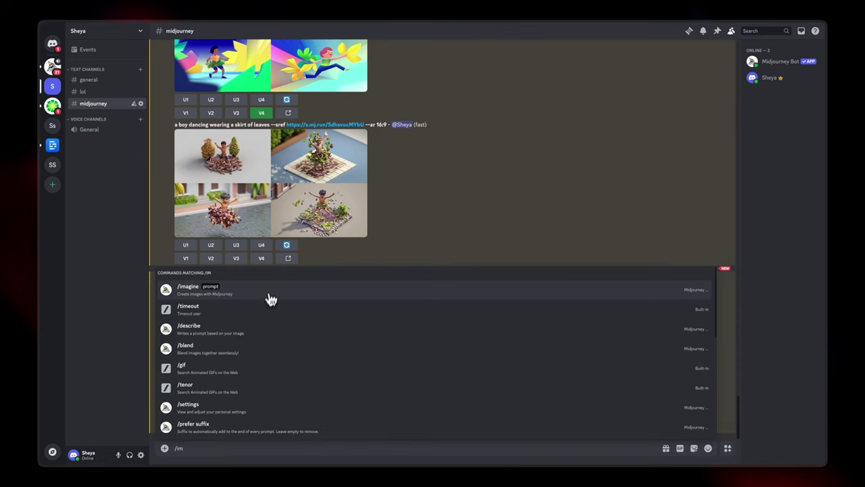
pyautogui.click(266, 304)
pyautogui.write('a woman')
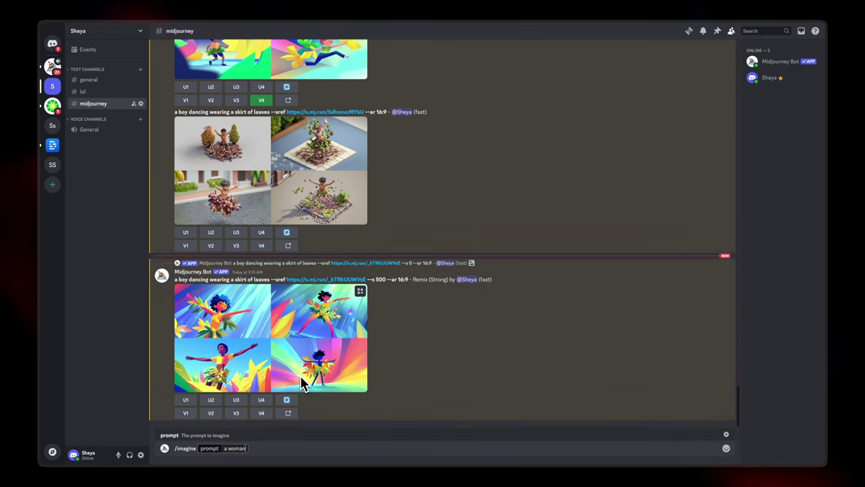
pyautogui.write(' /sref')
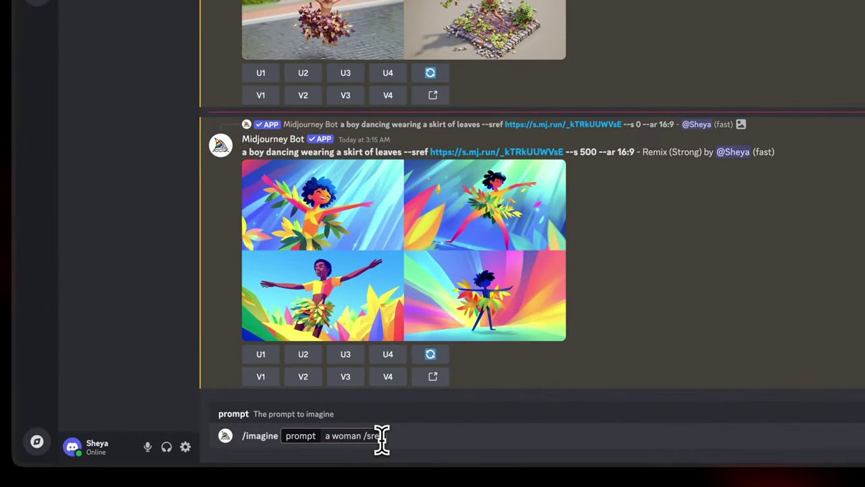
pyautogui.write('--')
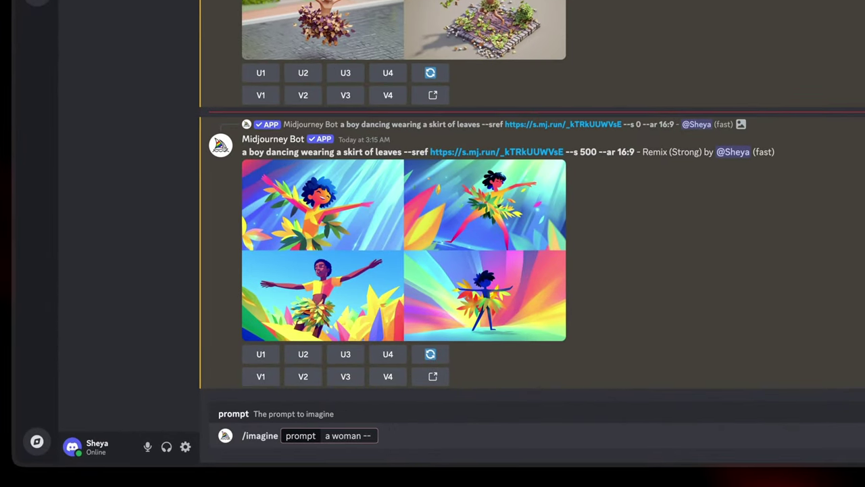
pyautogui.write('sref')
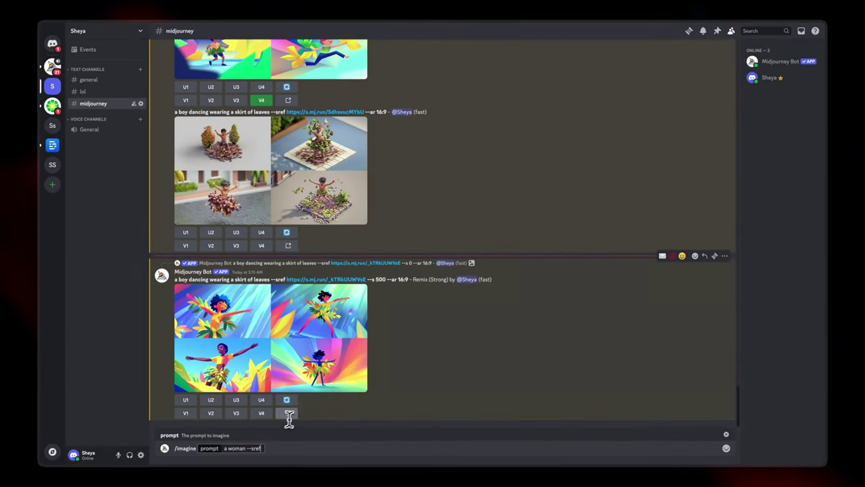
# Add the link of the uploaded Style Reference 2 image, the geometric profile portrait, after --sref and generate the images
pyautogui.scroll(10, 362, 291)
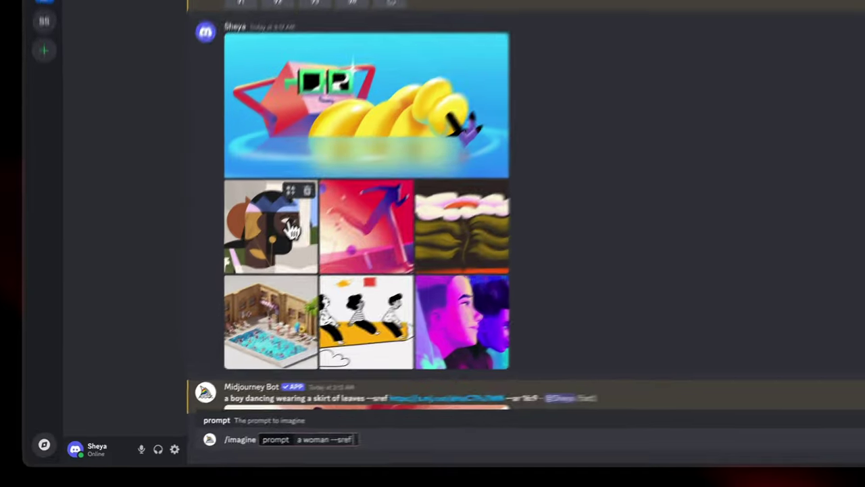
pyautogui.rightClick(222, 310)
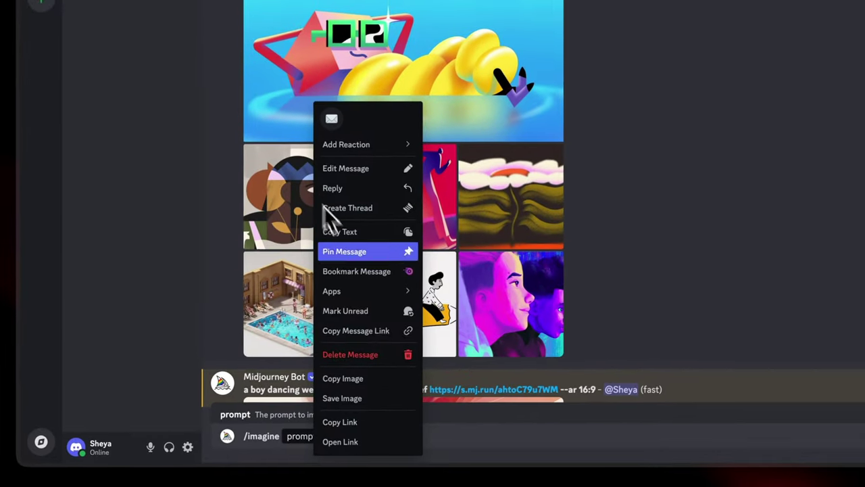
pyautogui.click(353, 421)
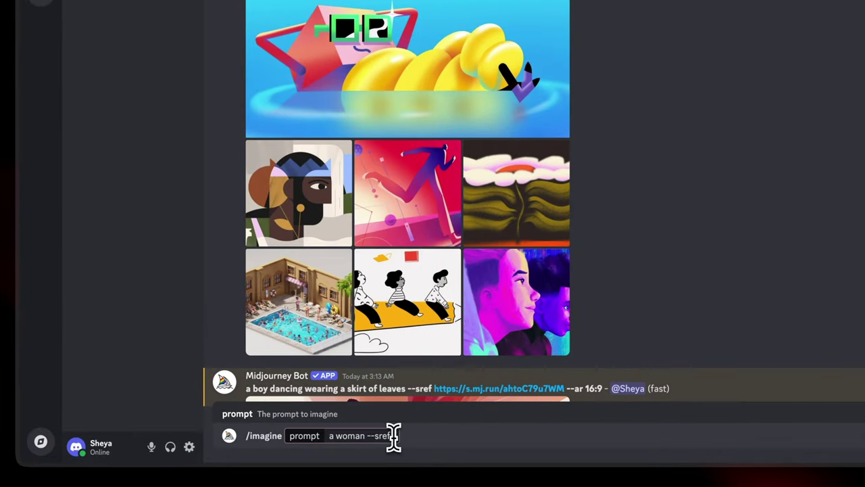
pyautogui.hotkey('ctrl', 'v')
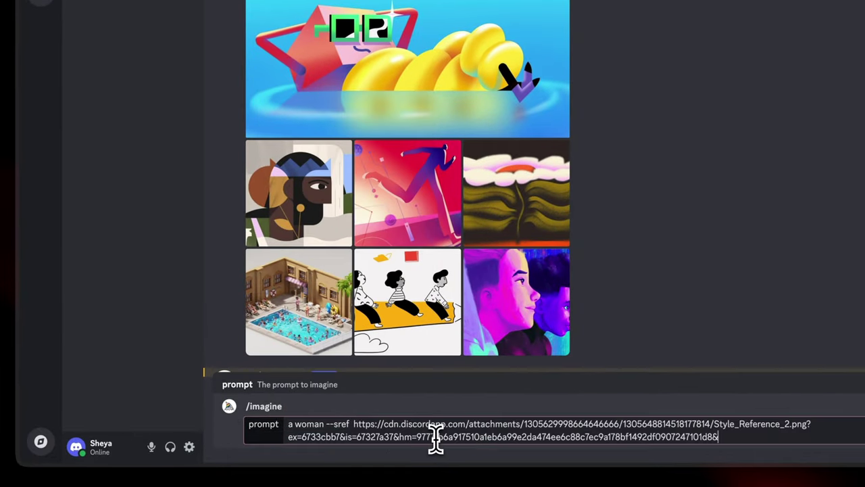
pyautogui.press('Return')
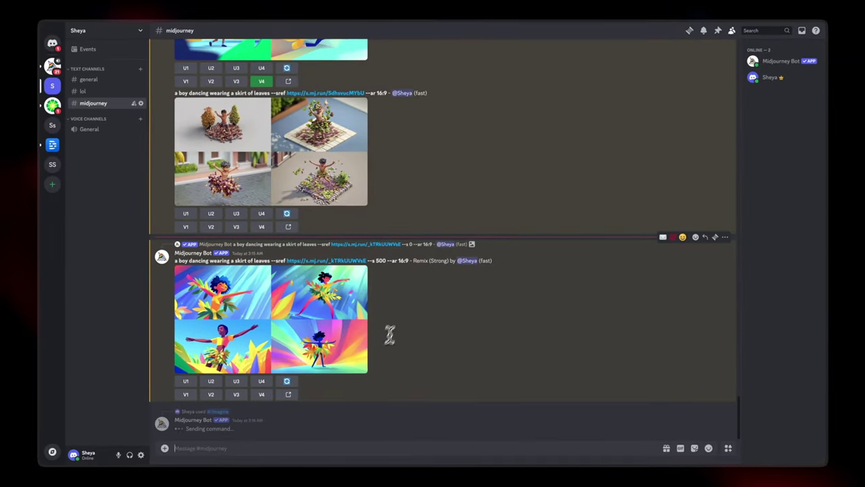
# Compare the generated "a woman" grid with the uploaded style references and the earlier results in the channel
pyautogui.scroll(3, 402, 320)
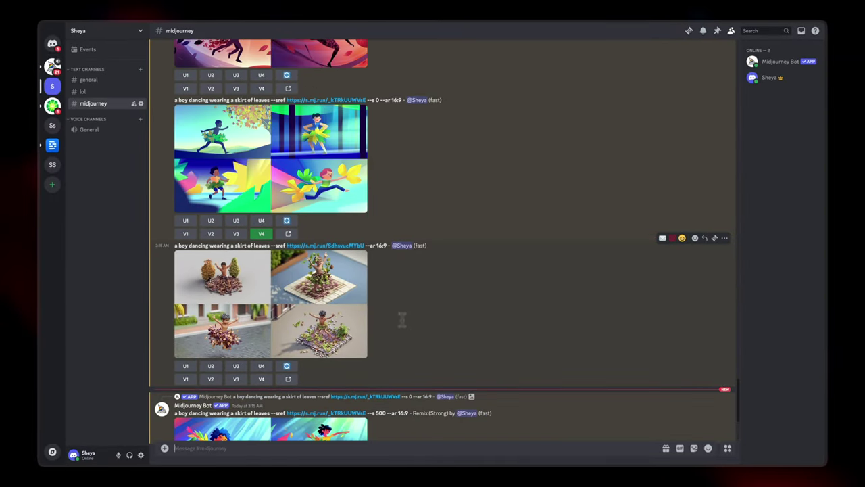
pyautogui.scroll(-5, 287, 360)
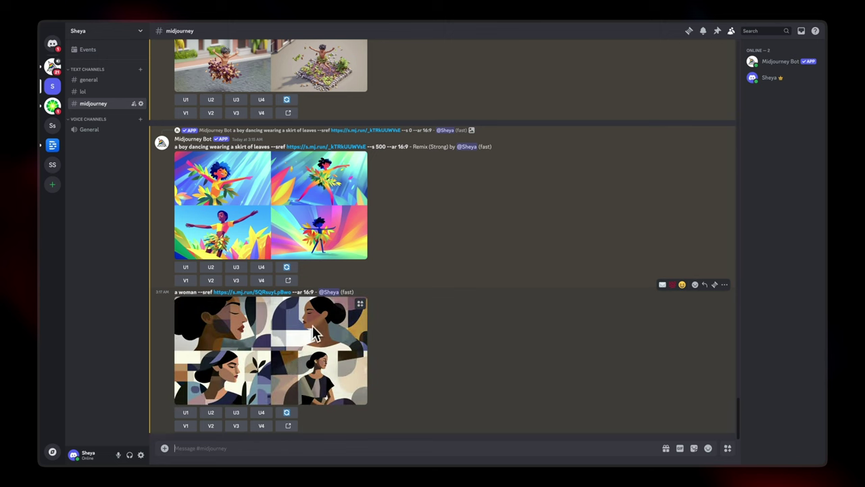
pyautogui.scroll(15, 314, 336)
pyautogui.scroll(2, 317, 329)
pyautogui.scroll(-15, 290, 271)
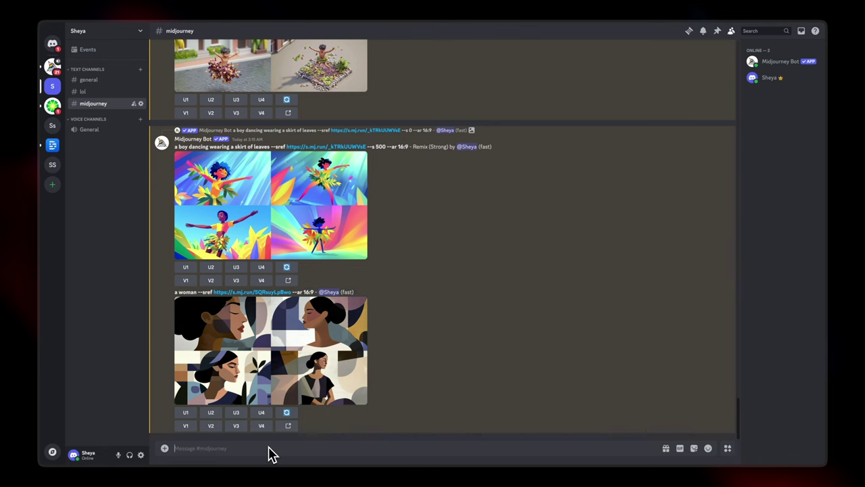
pyautogui.scroll(1, 392, 314)
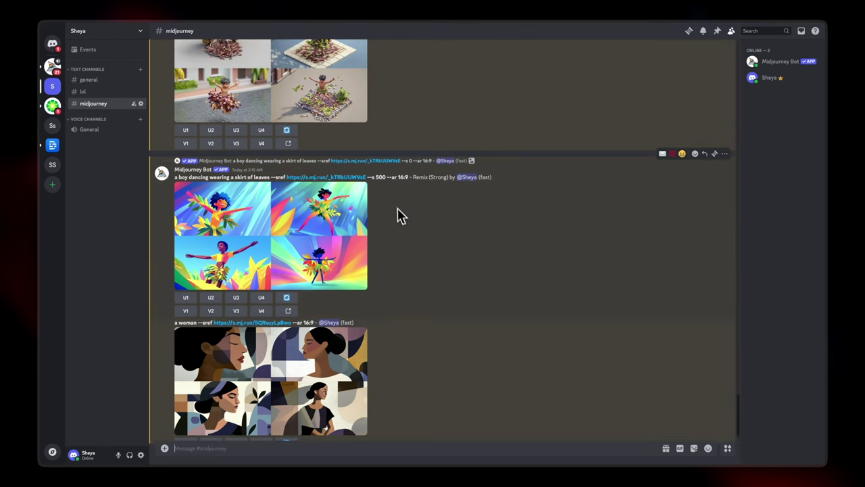
pyautogui.scroll(-1, 382, 331)
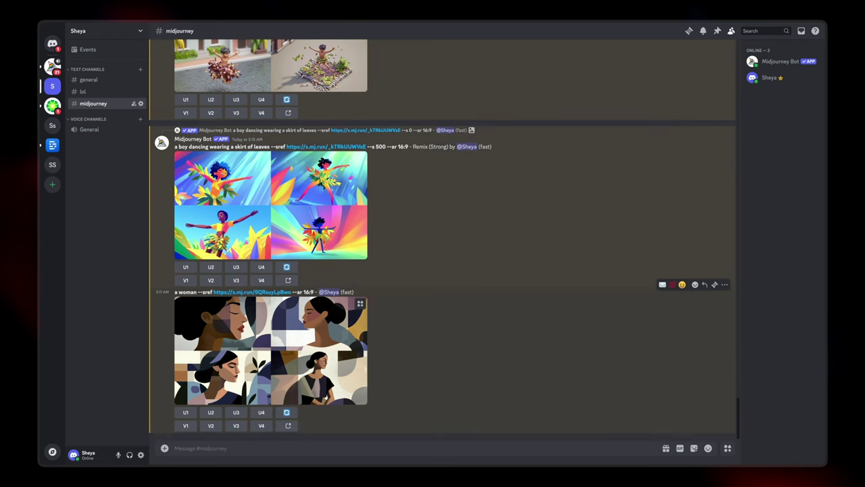
pyautogui.scroll(10, 363, 402)
pyautogui.scroll(-5, 391, 320)
pyautogui.scroll(-5, 392, 318)
# Compose a new /imagine prompt reading "a girl standing on top of brooklyn bridge --sref"
pyautogui.click(214, 448)
pyautogui.write('/im')
pyautogui.click(250, 295)
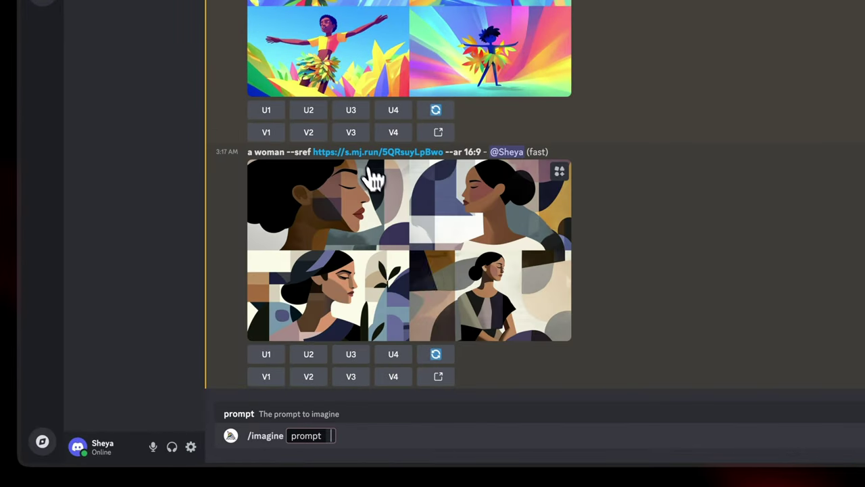
pyautogui.write('a gi')
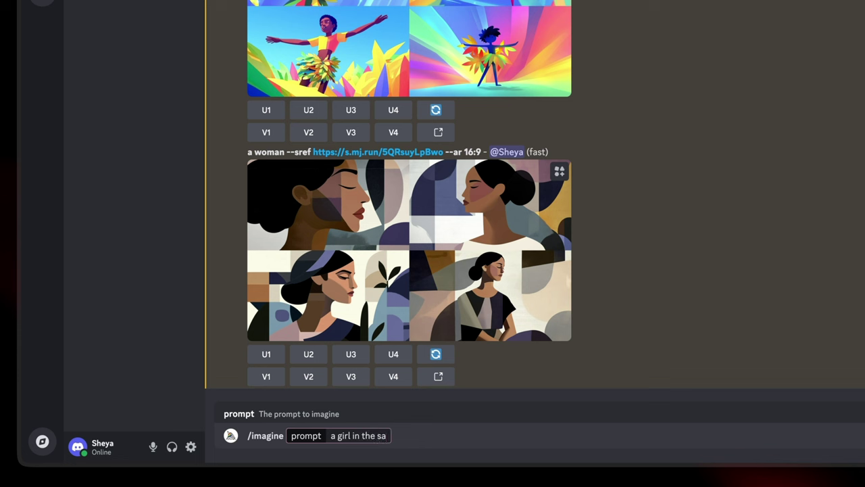
pyautogui.write('rl standin')
pyautogui.press('BackSpace')
pyautogui.press('BackSpace')
pyautogui.write('standing on top of brooklyn bridge')
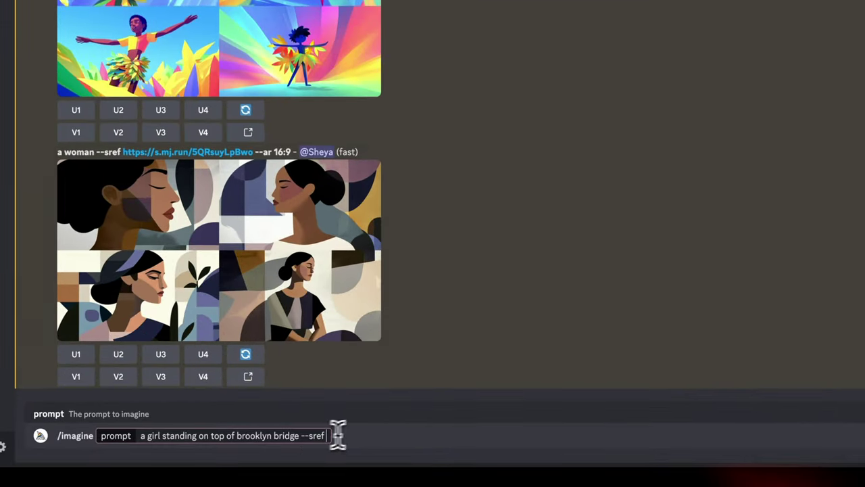
# Add the link of the uploaded neon purple and pink portrait after --sref and generate the Brooklyn bridge images
pyautogui.scroll(5, 377, 341)
pyautogui.scroll(5, 397, 251)
pyautogui.scroll(-1, 353, 293)
pyautogui.rightClick(348, 290)
pyautogui.click(370, 421)
pyautogui.click(355, 436)
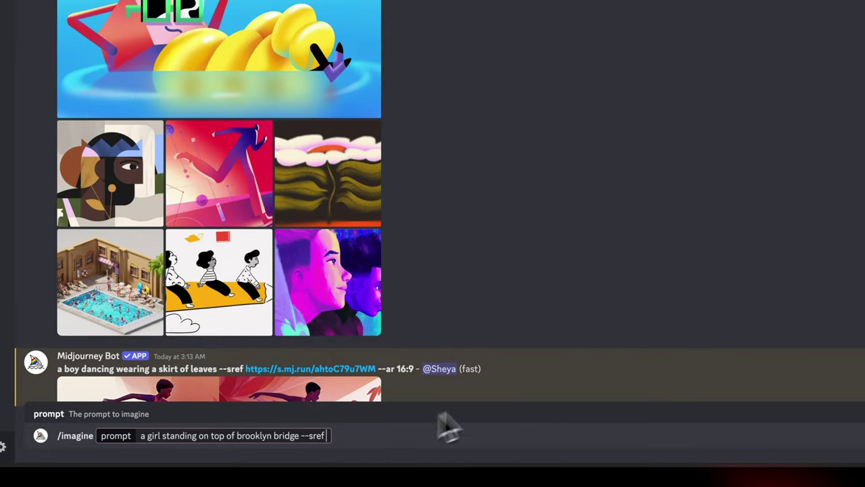
pyautogui.hotkey('ctrl', 'v')
pyautogui.press('Return')
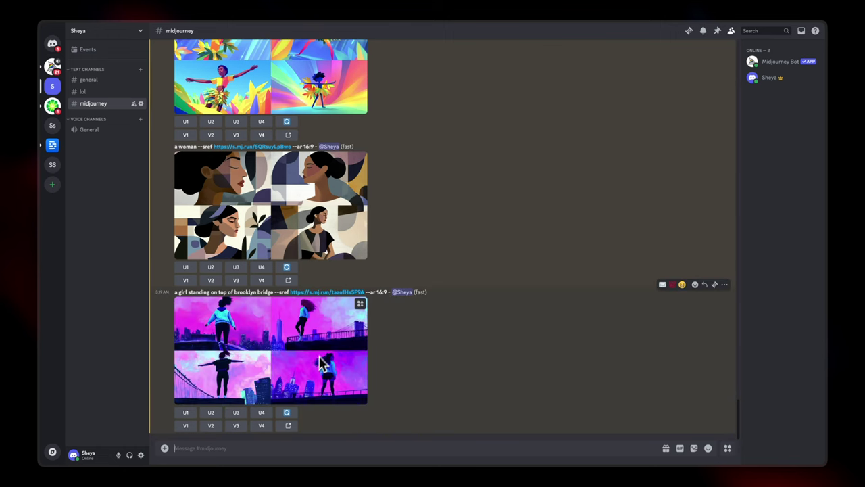
# Start a new /imagine prompt and reuse the full text of the "a girl standing on top of brooklyn bridge" prompt, including --sref and --ar 16:9
pyautogui.scroll(10, 325, 358)
pyautogui.scroll(-9, 338, 223)
pyautogui.scroll(-2, 345, 243)
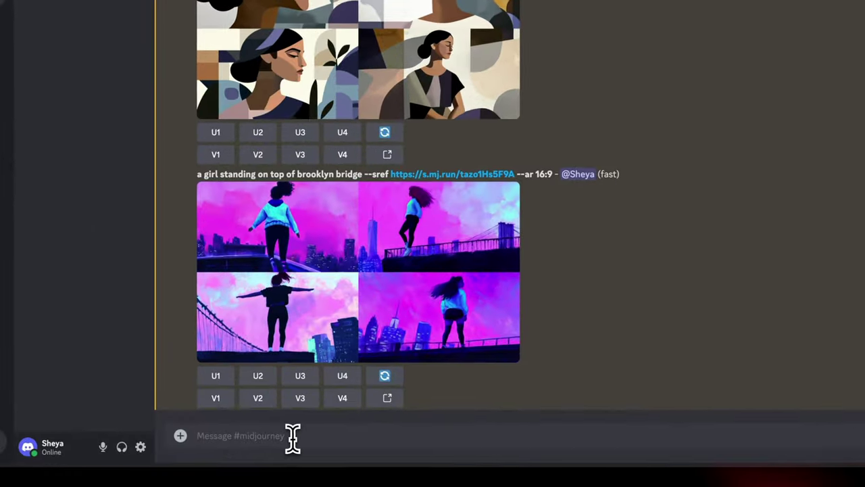
pyautogui.write('/')
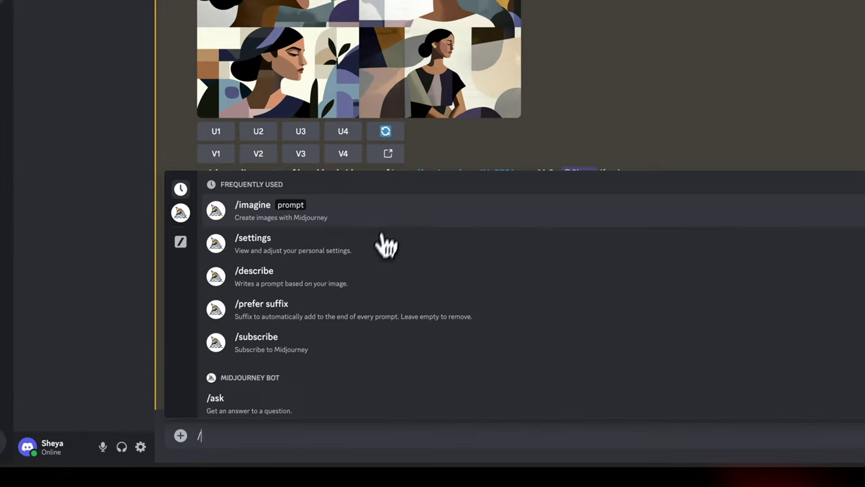
pyautogui.press('Return')
pyautogui.moveTo(197, 152); pyautogui.dragTo(553, 149)
pyautogui.hotkey('ctrl', 'v')
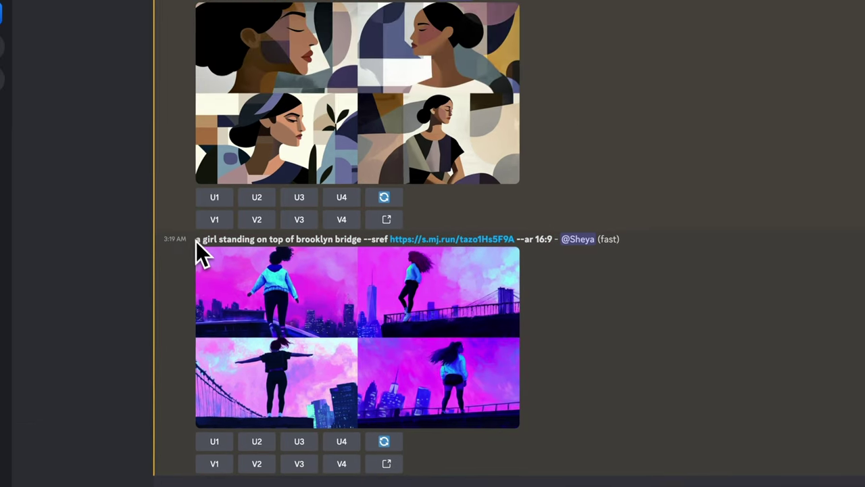
pyautogui.moveTo(186, 122); pyautogui.dragTo(548, 124)
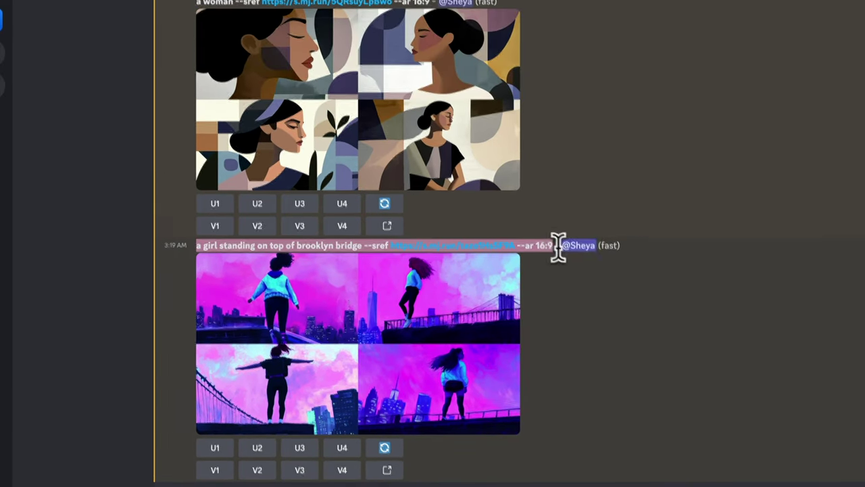
pyautogui.hotkey('ctrl', 'c')
pyautogui.click(276, 435)
pyautogui.hotkey('ctrl', 'v')
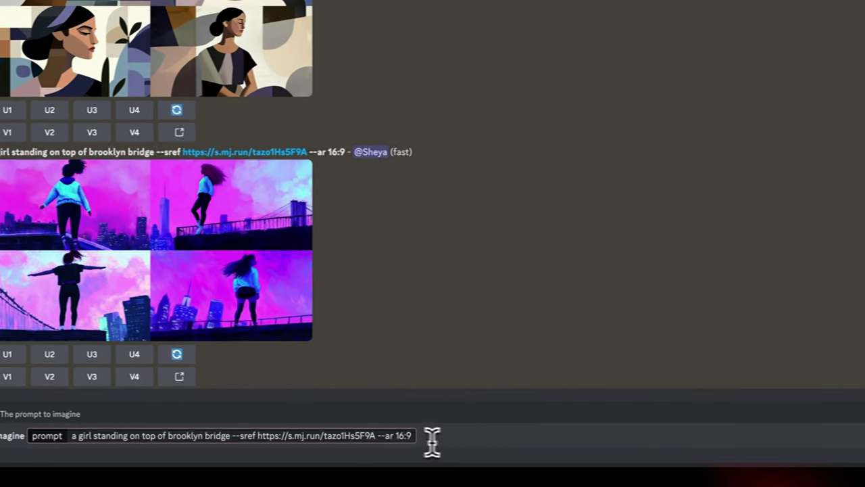
# Append the stylize parameter --s 500 to the end of the Brooklyn bridge prompt
pyautogui.write('--')
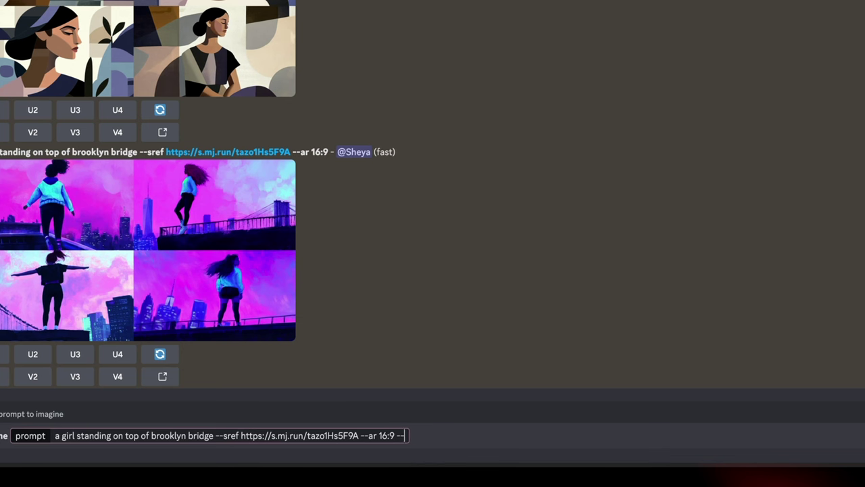
pyautogui.write('s 250')
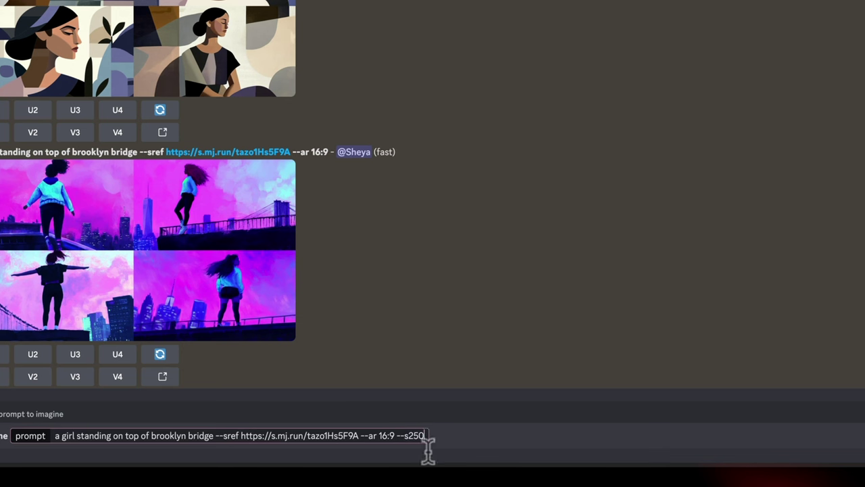
pyautogui.click(409, 435)
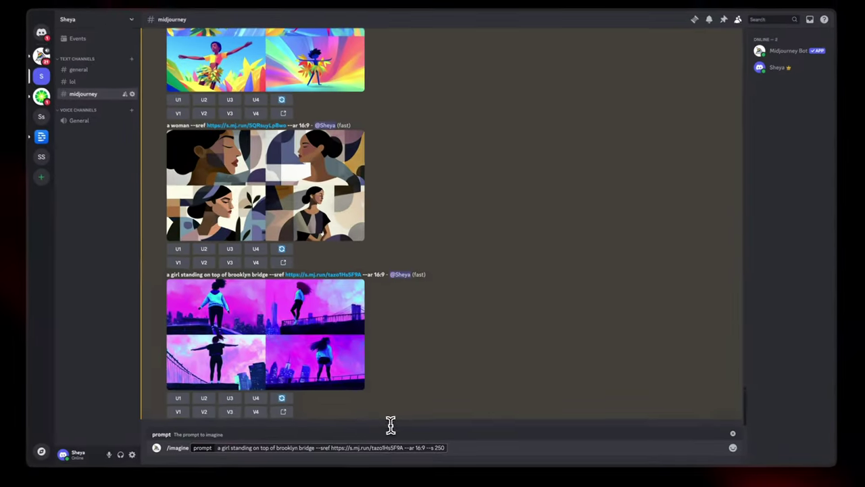
pyautogui.press('Delete')
pyautogui.press('Delete')
pyautogui.press('Delete')
pyautogui.write('500')
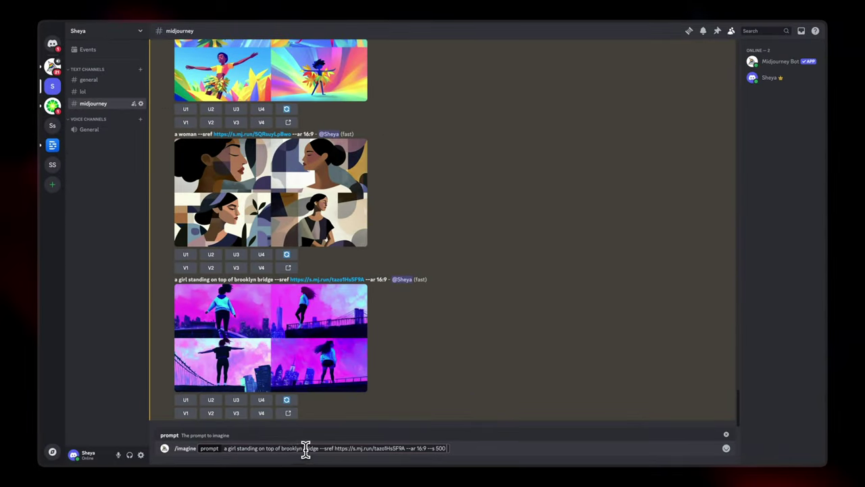
# Insert the weight ::2 directly after "brooklyn bridge", generate the images and enlarge the resulting grid
pyautogui.click(318, 448)
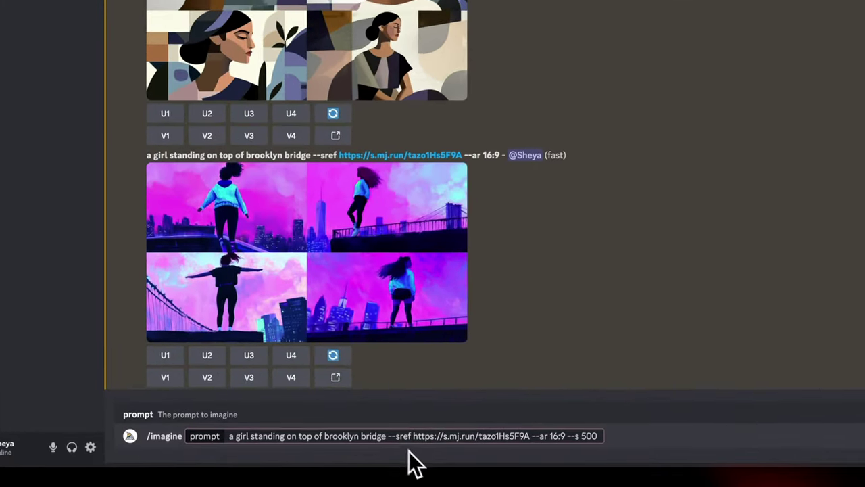
pyautogui.write('::')
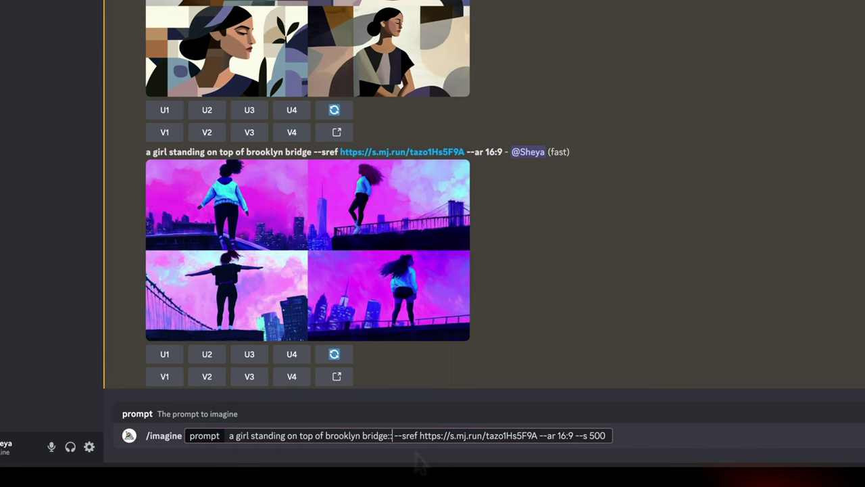
pyautogui.write('2')
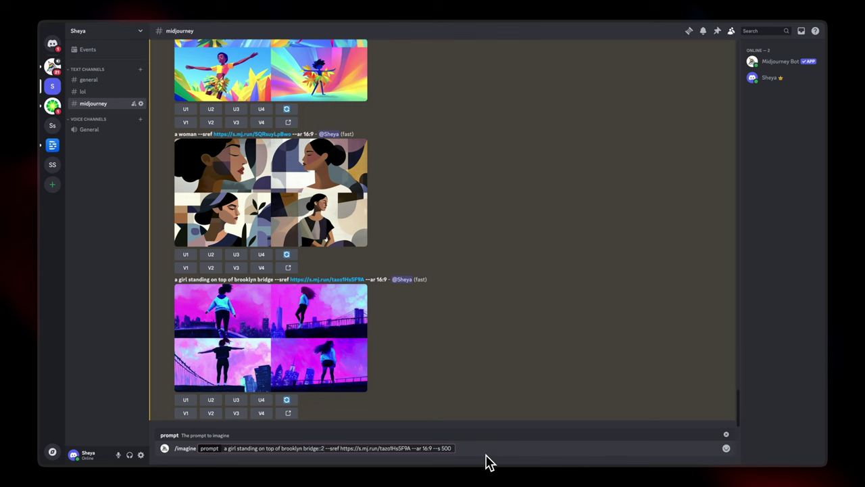
pyautogui.press('Return')
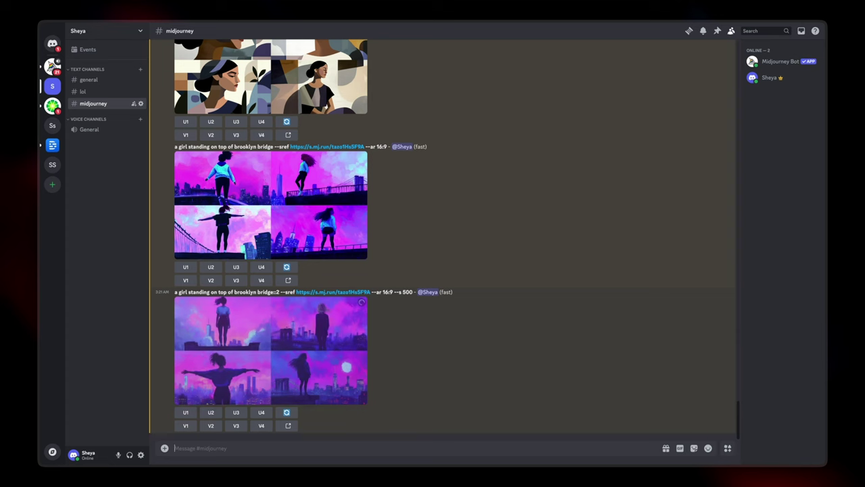
pyautogui.click(312, 396)
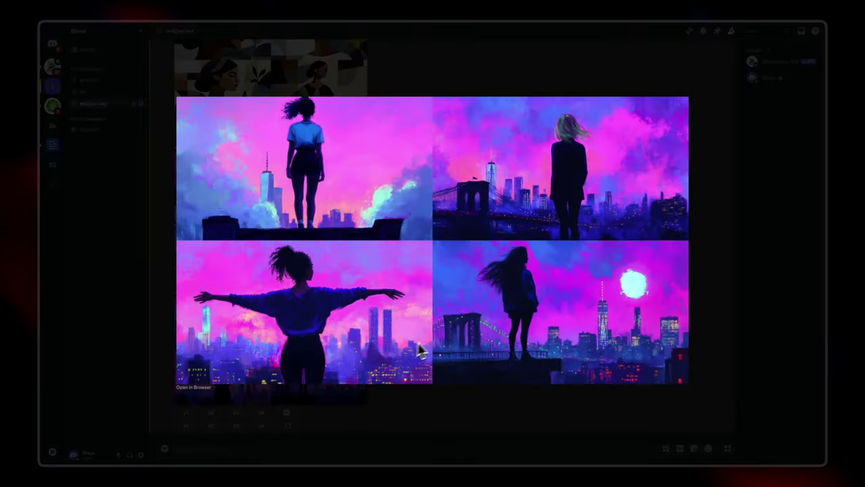
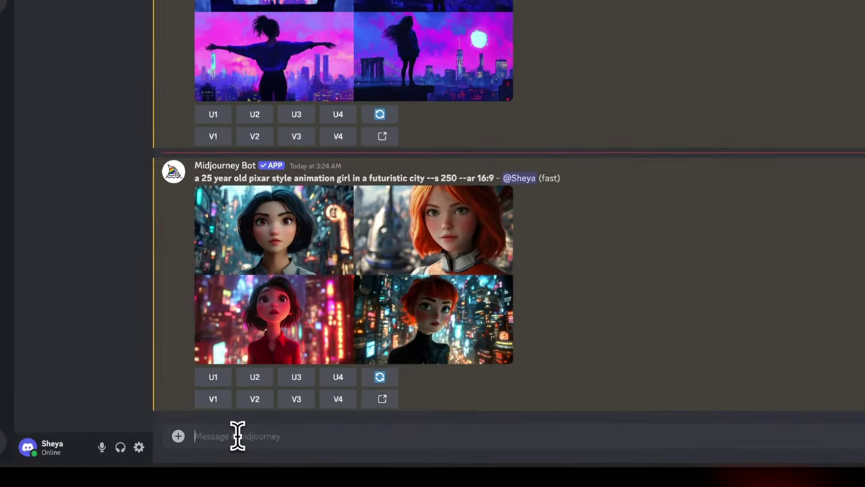
# Start a new /imagine prompt with the copied text "a 25 year old pixar style animation girl in a futuristic city --s 250 --ar 16:9"
pyautogui.click(239, 434)
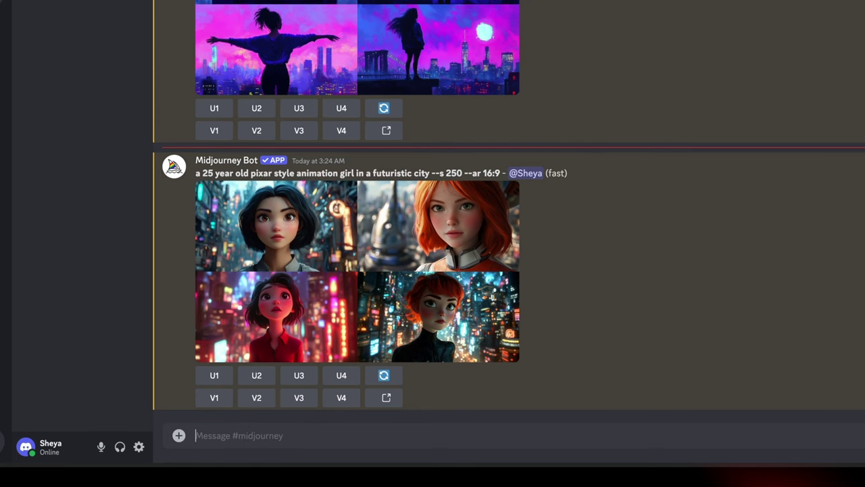
pyautogui.write('/')
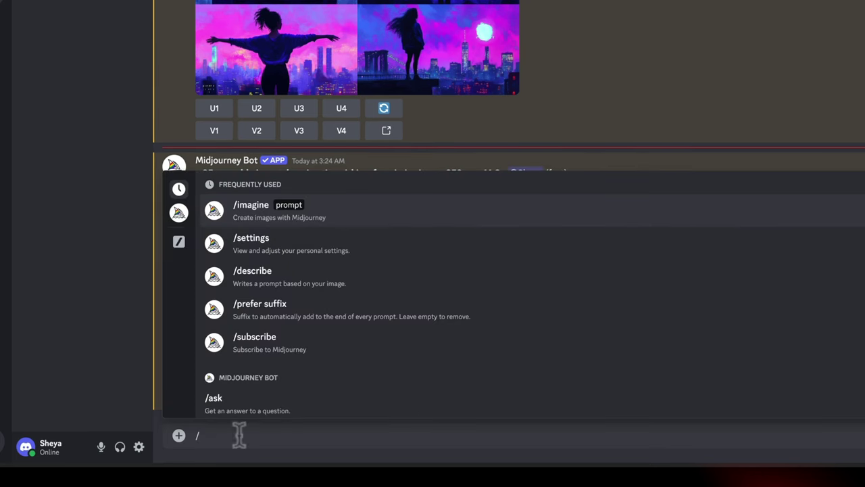
pyautogui.click(355, 218)
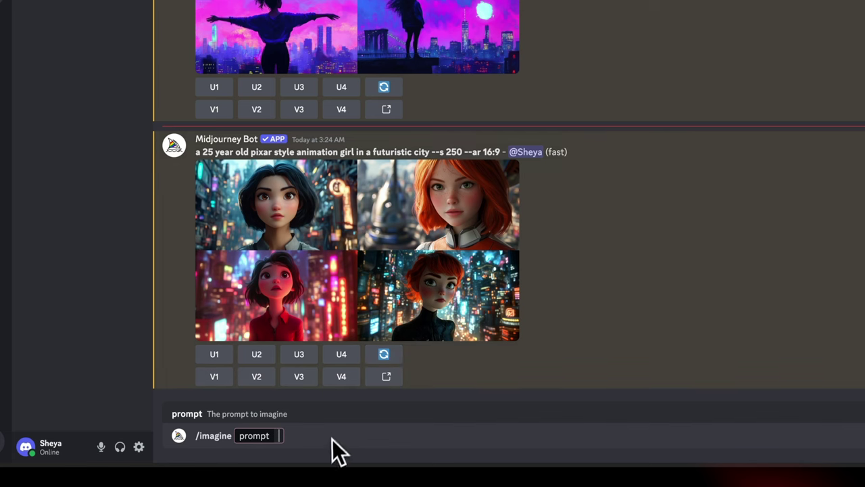
pyautogui.moveTo(196, 151); pyautogui.dragTo(501, 150)
pyautogui.hotkey('ctrl', 'c')
pyautogui.click(277, 435)
pyautogui.hotkey('ctrl', 'v')
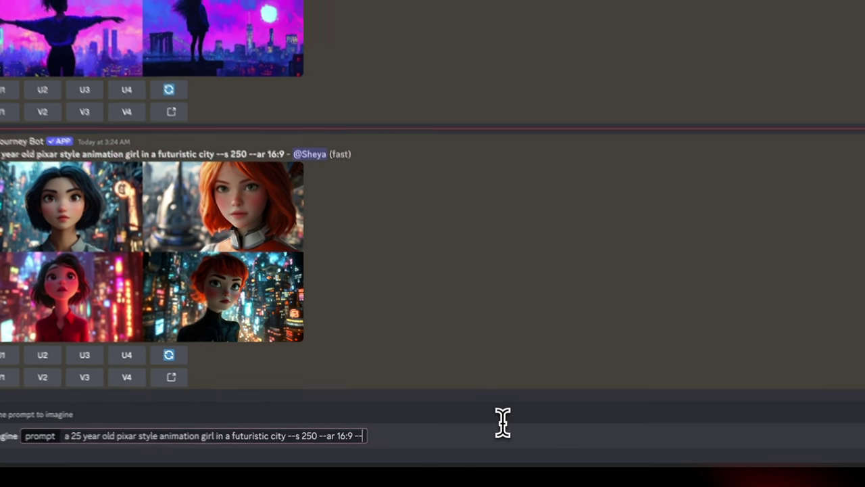
# Append --chaos 100 to the pixar style girl prompt and generate the images
pyautogui.write('--')
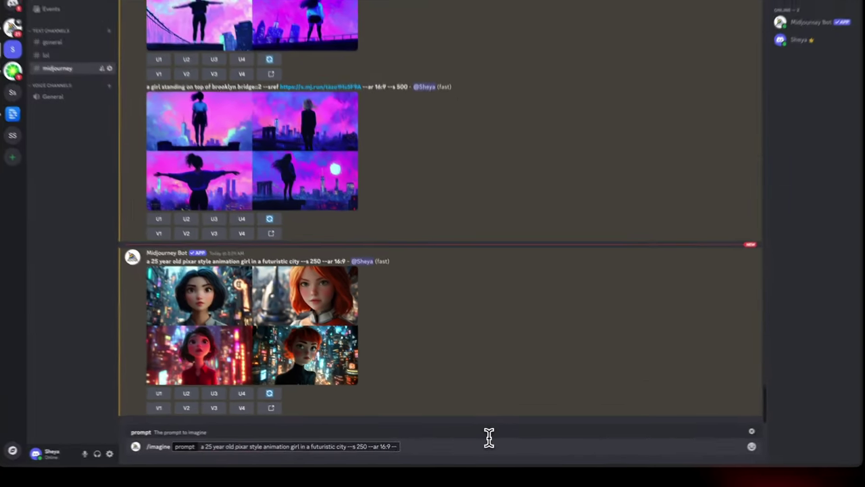
pyautogui.write('chaos 100')
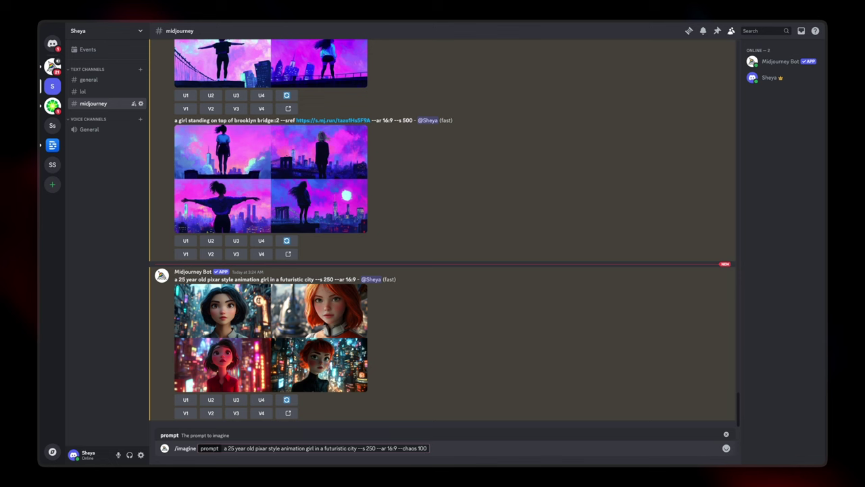
pyautogui.press('Return')
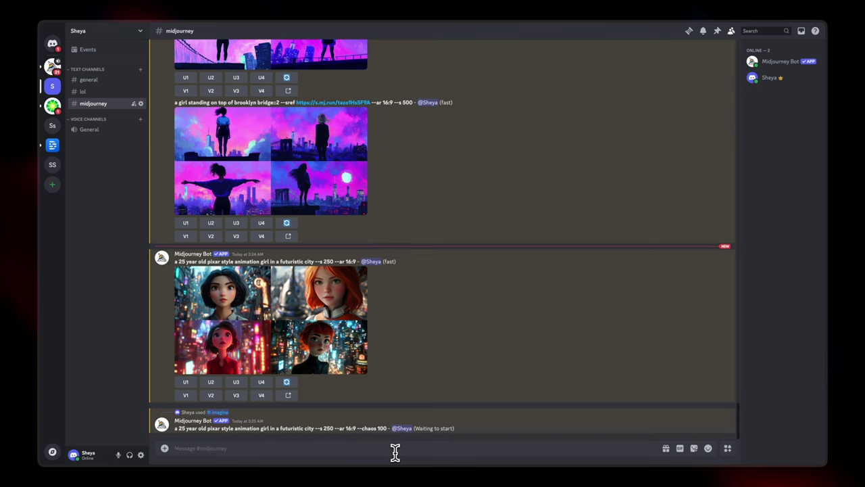
# Generate the pixar style girl prompt again with --chaos 10 and view the resulting grid enlarged
pyautogui.write('/i')
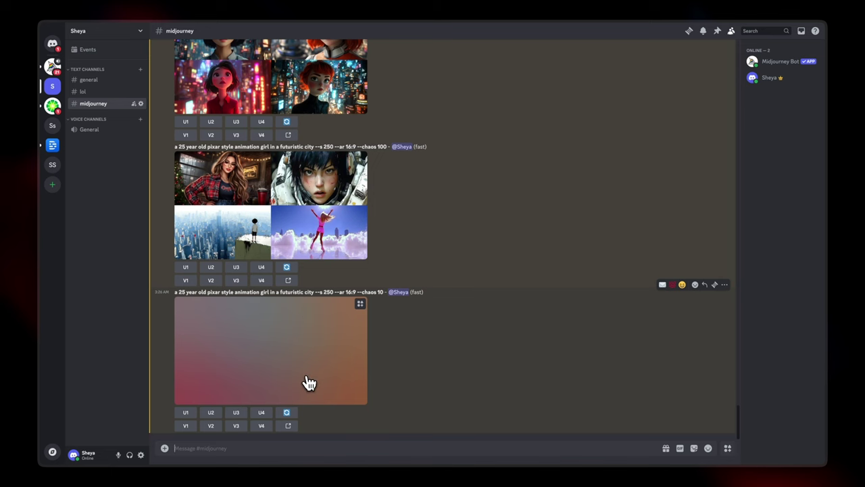
pyautogui.click(265, 389)
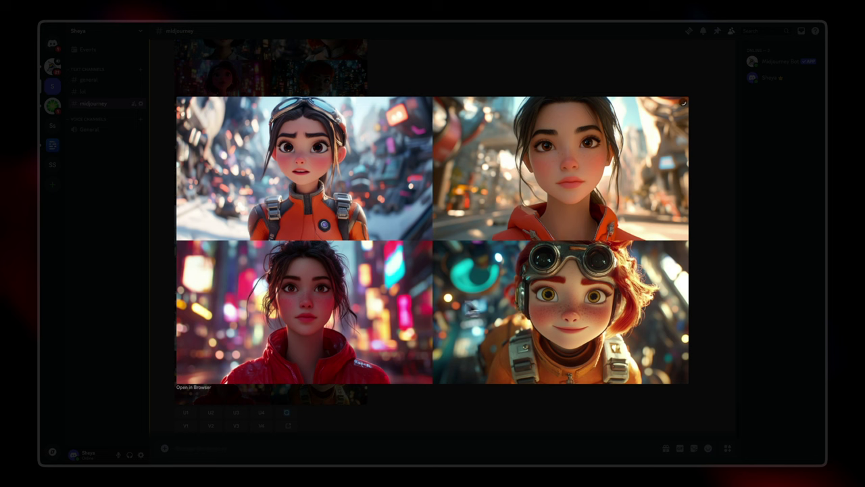
pyautogui.click(720, 280)
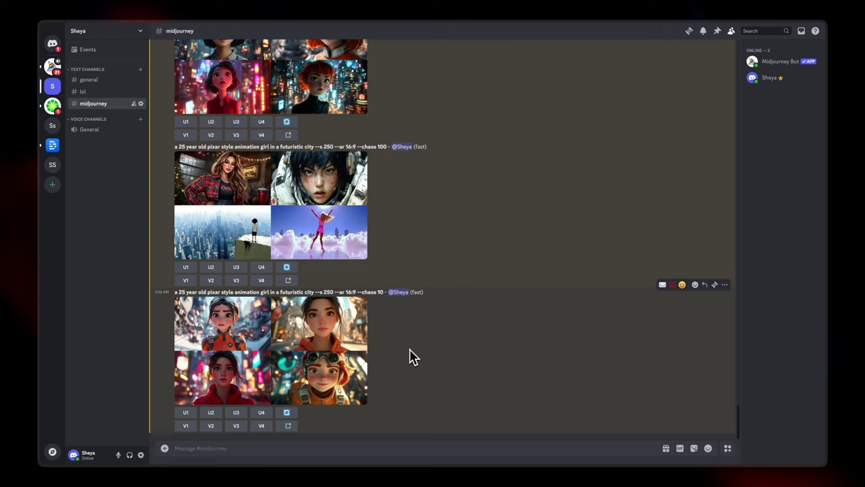
# Upscale the third image of the --chaos 10 grid and compose a new /imagine prompt reading "a girl on a beach --cref"
pyautogui.click(236, 412)
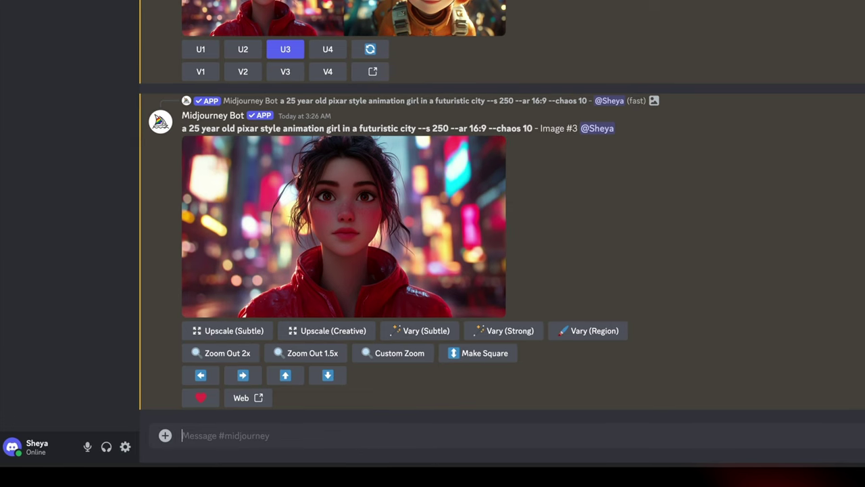
pyautogui.write('/')
pyautogui.click(372, 222)
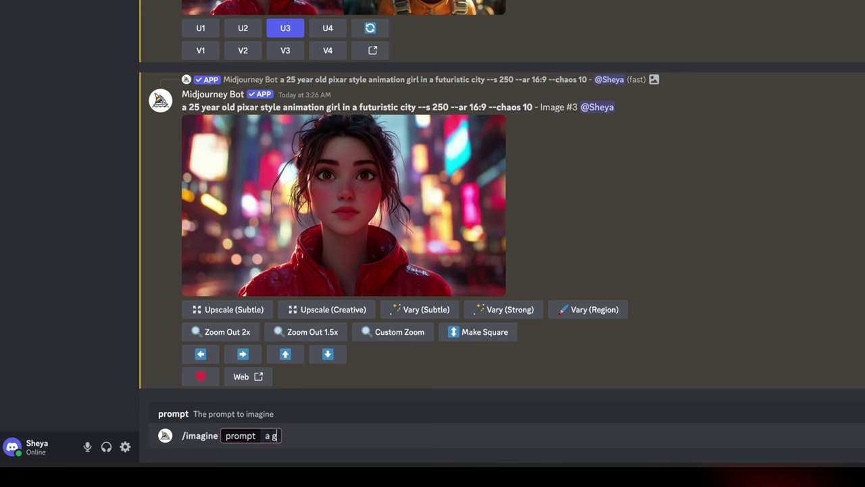
pyautogui.write('a girl on a beach')
pyautogui.click(329, 435)
pyautogui.write('--cref')
# Add the link of the upscaled girl in the red jacket after --cref as the character reference
pyautogui.rightClick(362, 284)
pyautogui.click(409, 434)
pyautogui.hotkey('ctrl', 'v')
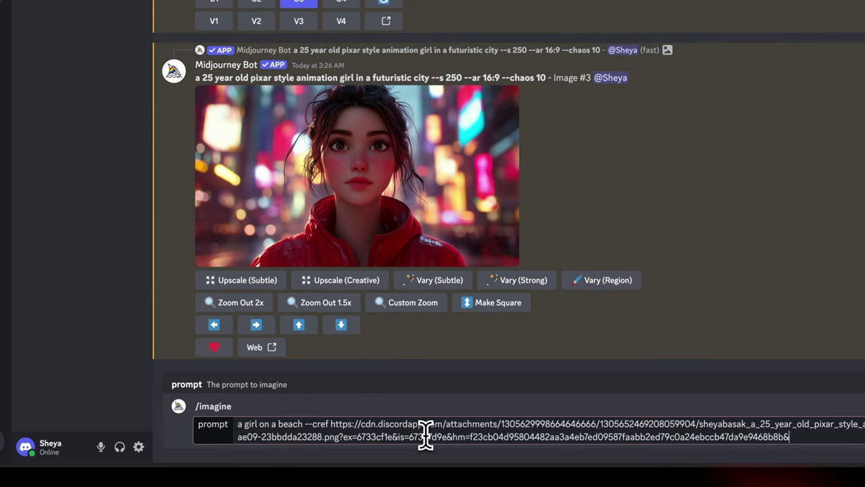
# Append --cw 0, insert "wearing pink skirt" after "a girl on a beach" and generate the images
pyautogui.write('--cw 0')
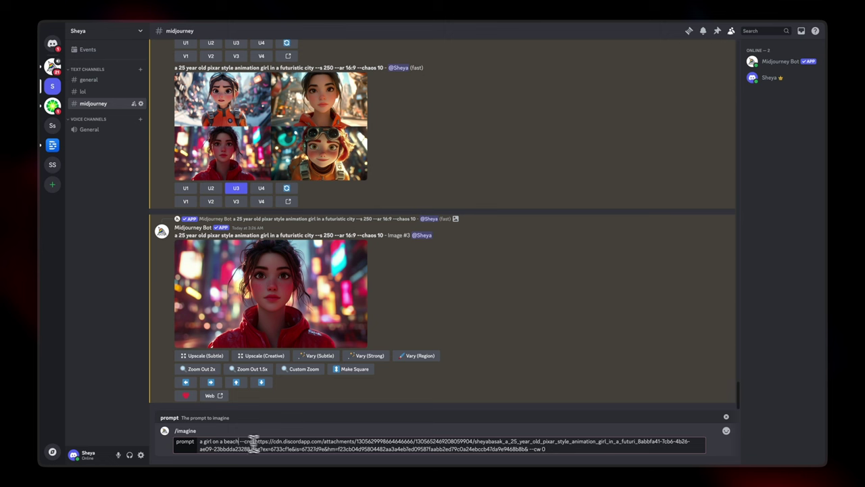
pyautogui.write('wearing pink skirt --cref')
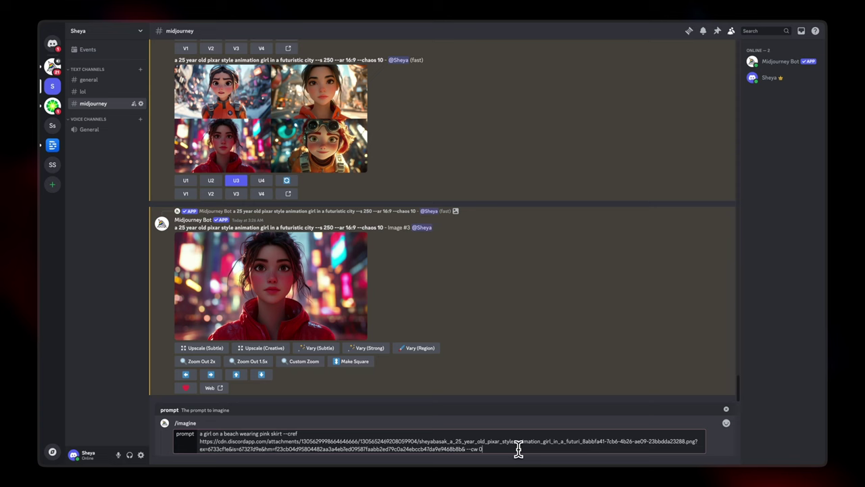
pyautogui.press('Return')
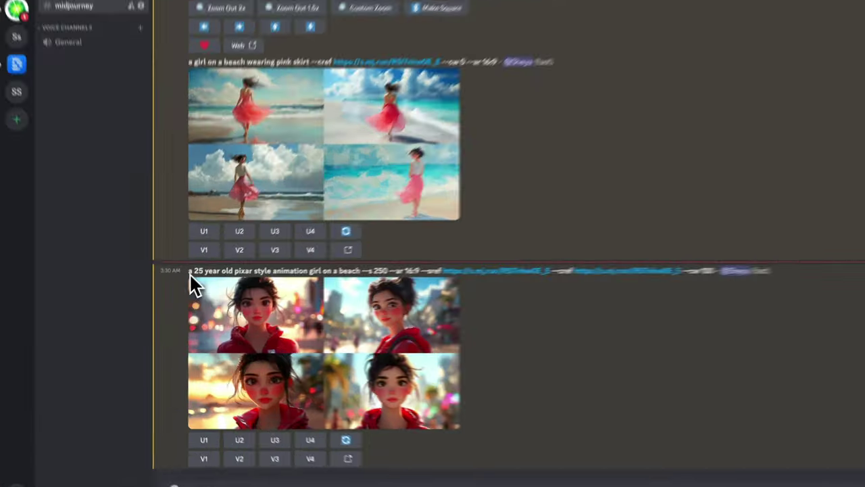
# Reuse the latest "a 25 year old pixar style animation girl on a beach" prompt in a new /imagine and generate it with --cw 0
pyautogui.moveTo(189, 273); pyautogui.dragTo(711, 270)
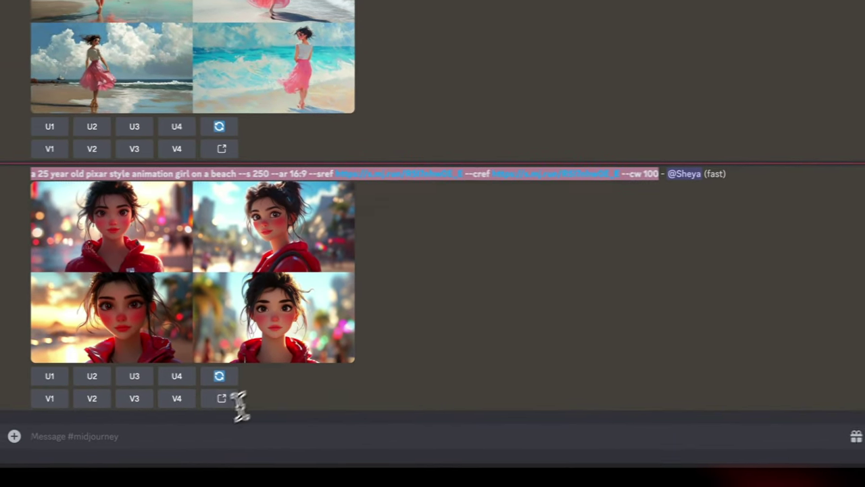
pyautogui.click(169, 433)
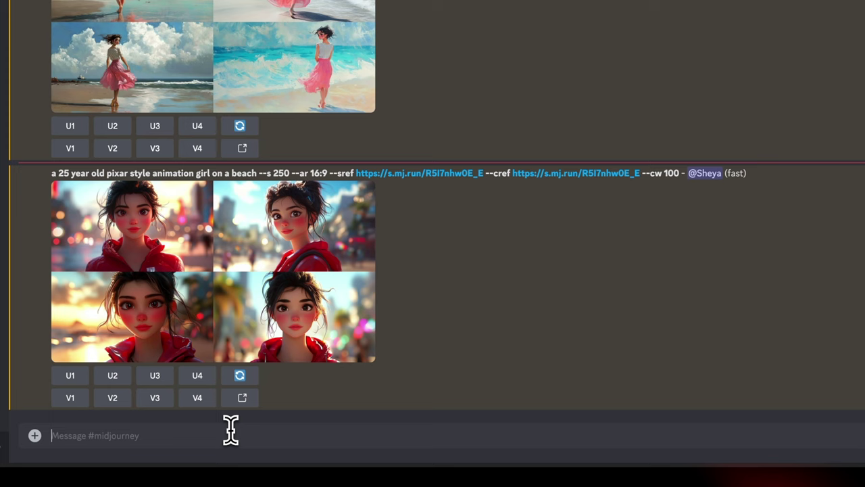
pyautogui.write('/imagine prompt')
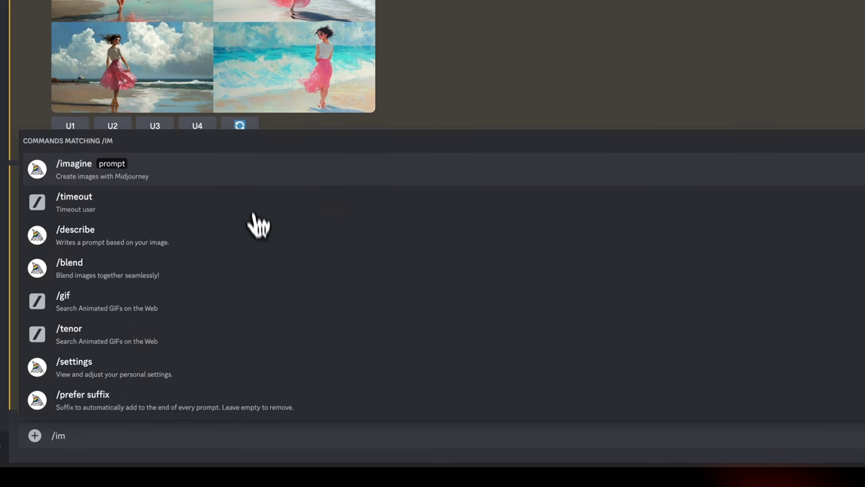
pyautogui.press('Return')
pyautogui.write('a 25 year old pixar style animation girl on a beach --s 250 --ar 16:9 --sref https://s.mj.run/R5I7nhw0E_E --cref https://s.mj.run/R5I7nhw0E_E --cw 100')
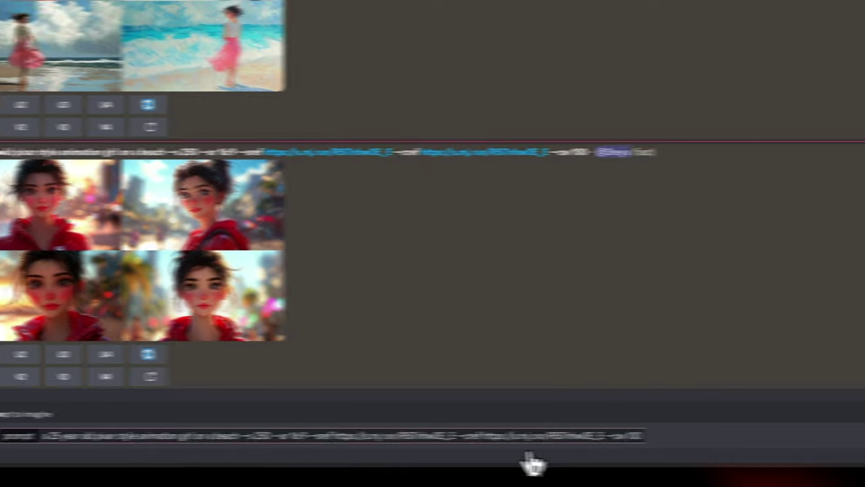
pyautogui.moveTo(626, 436); pyautogui.dragTo(641, 436)
pyautogui.write('0')
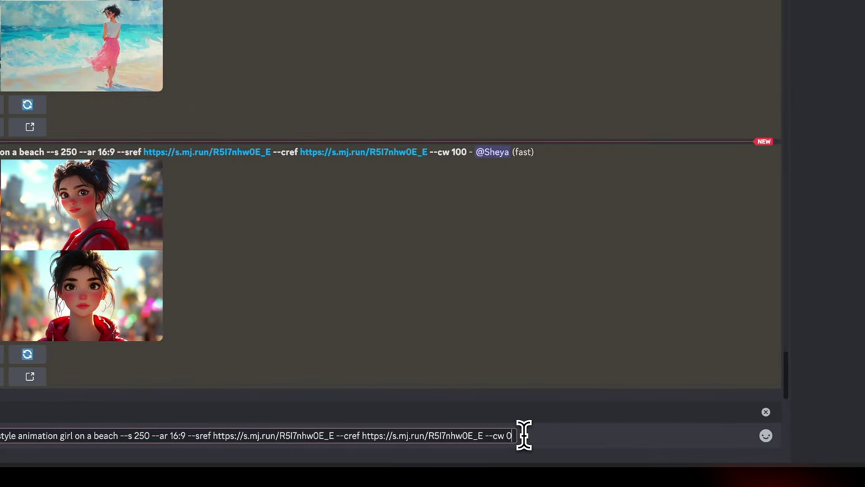
pyautogui.press('Return')
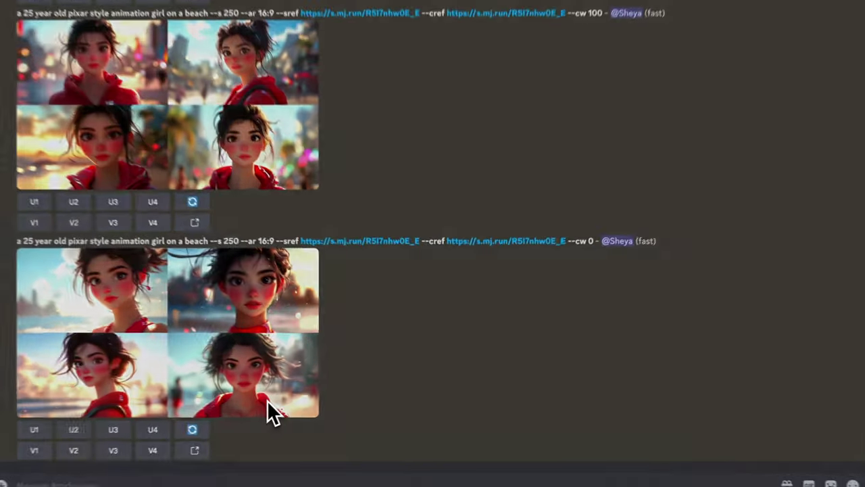
# View the --cw 0 grid enlarged and upscale its third image
pyautogui.click(336, 399)
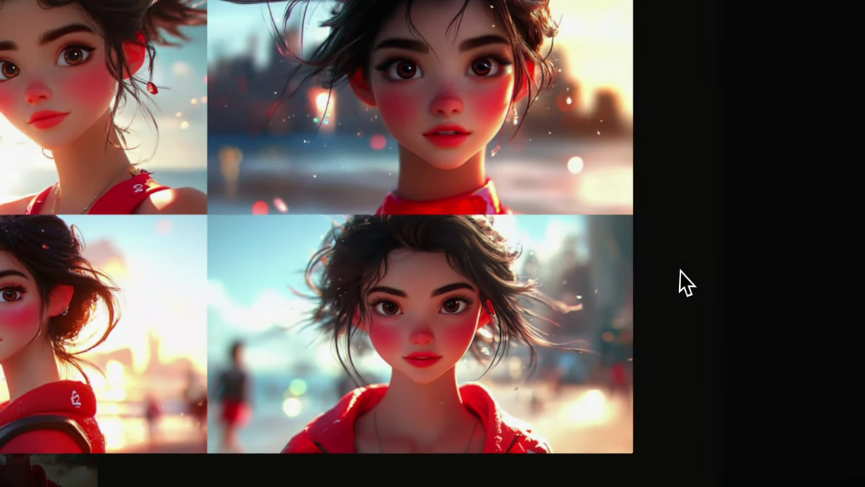
pyautogui.click(744, 264)
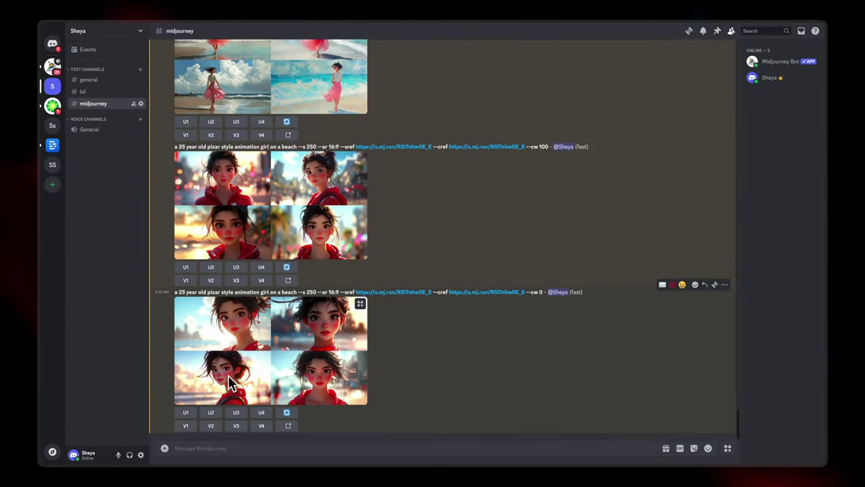
pyautogui.click(236, 412)
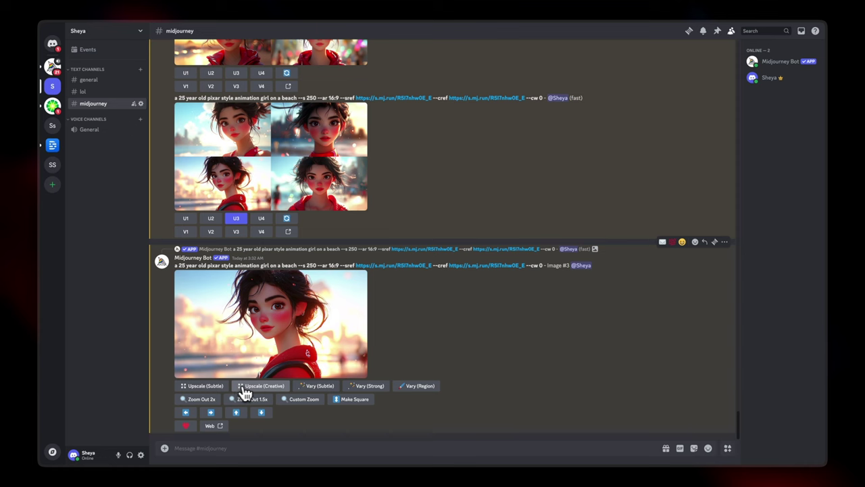
# Run Upscale (Subtle), Upscale (Creative) and Zoom Out 2x on the third image of the --cw 0 grid
pyautogui.click(214, 390)
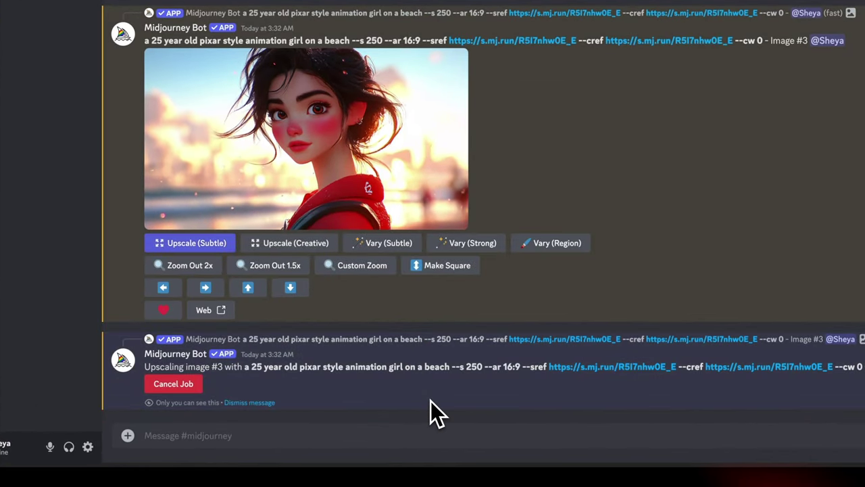
pyautogui.click(308, 244)
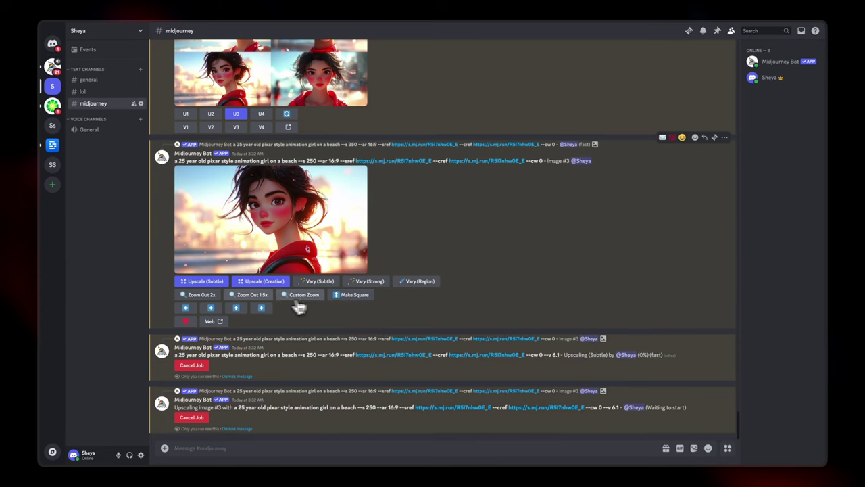
pyautogui.click(201, 295)
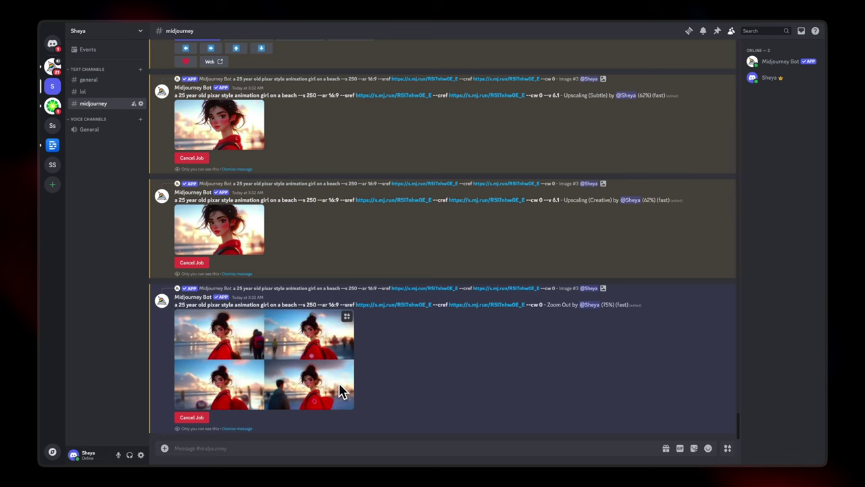
# Examine the zoomed-out grid and compare the subtle and creative upscales with the original image
pyautogui.scroll(5, 432, 358)
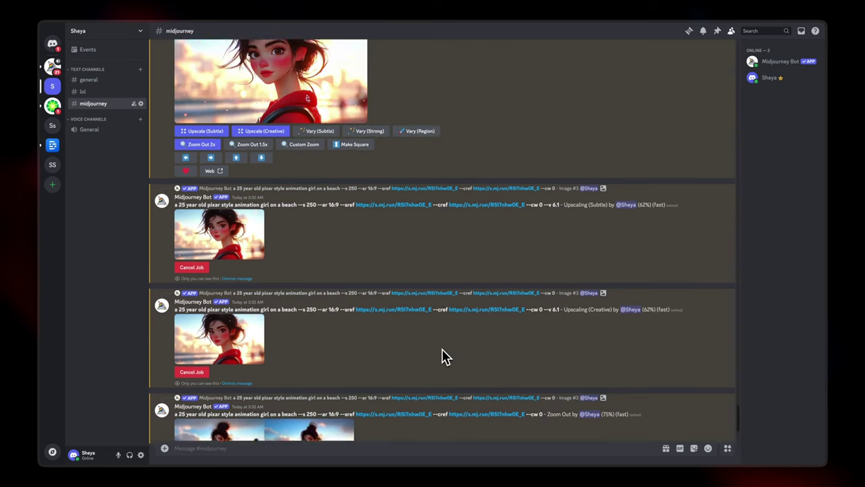
pyautogui.scroll(-8, 443, 355)
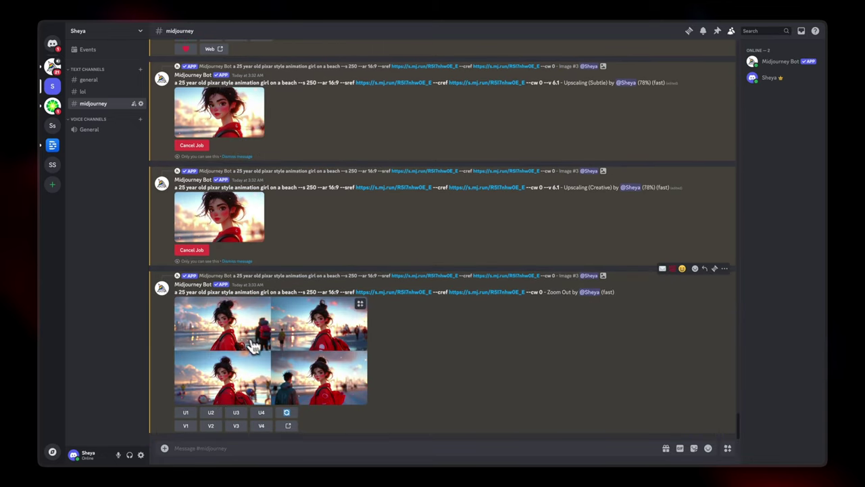
pyautogui.click(245, 343)
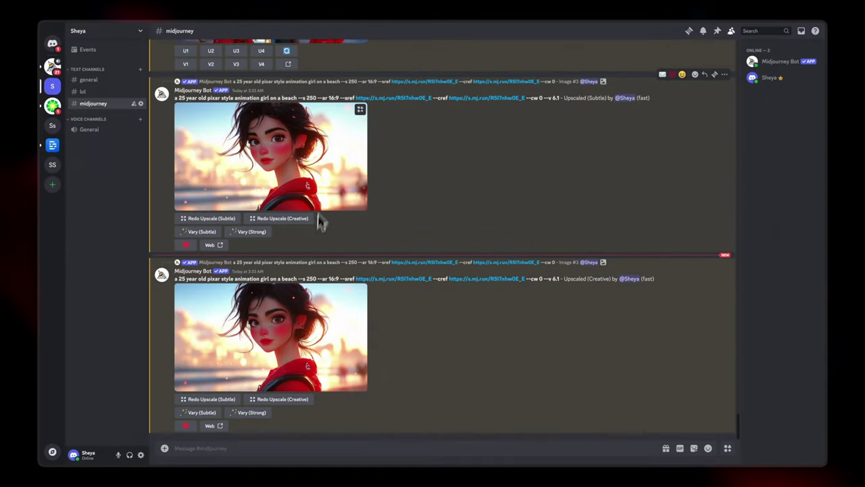
pyautogui.scroll(5, 375, 360)
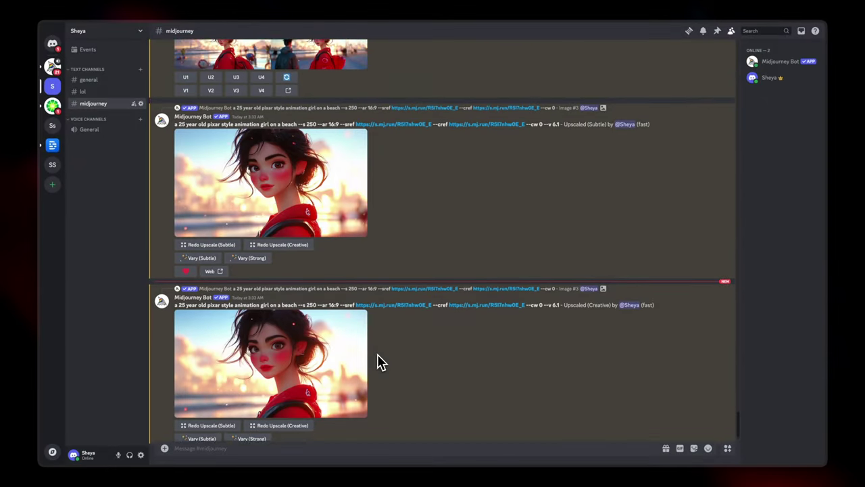
pyautogui.scroll(-5, 374, 251)
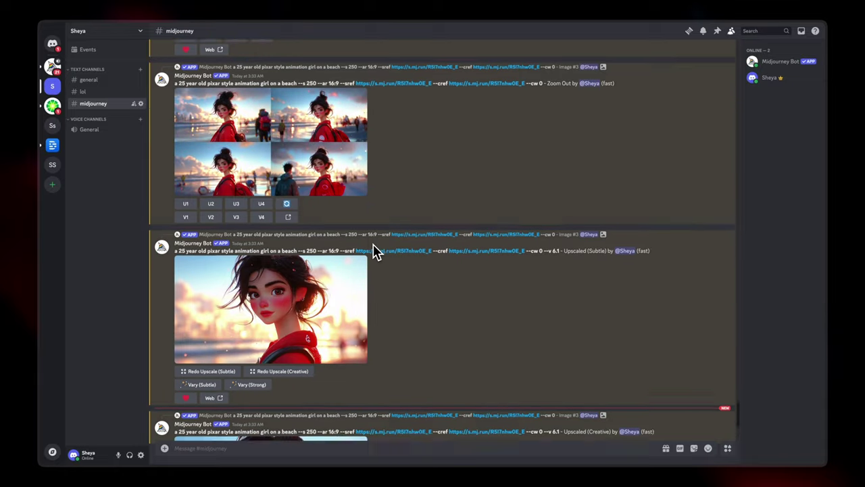
pyautogui.scroll(3, 333, 316)
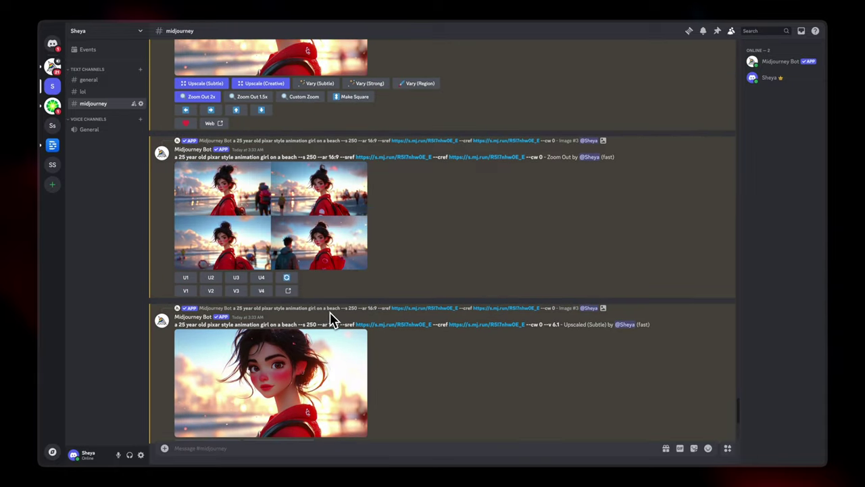
pyautogui.scroll(5, 313, 284)
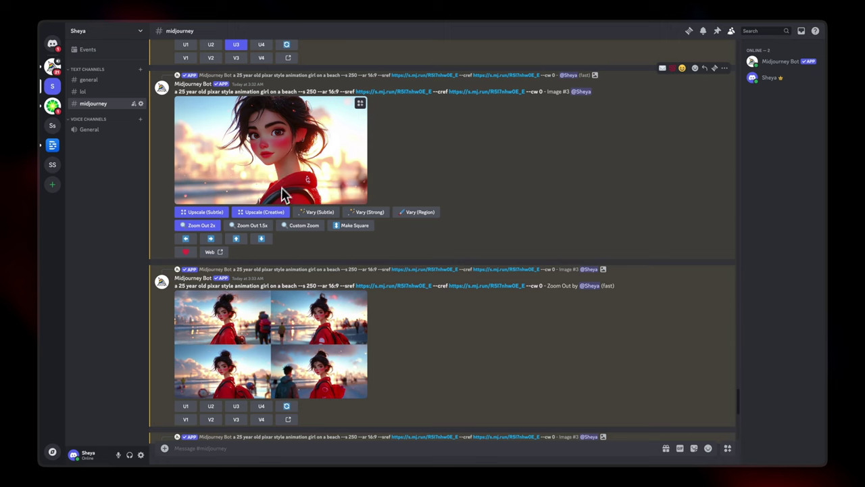
# Extend the selected third image downward with the pan option and view the resulting grid enlarged
pyautogui.scroll(1, 251, 274)
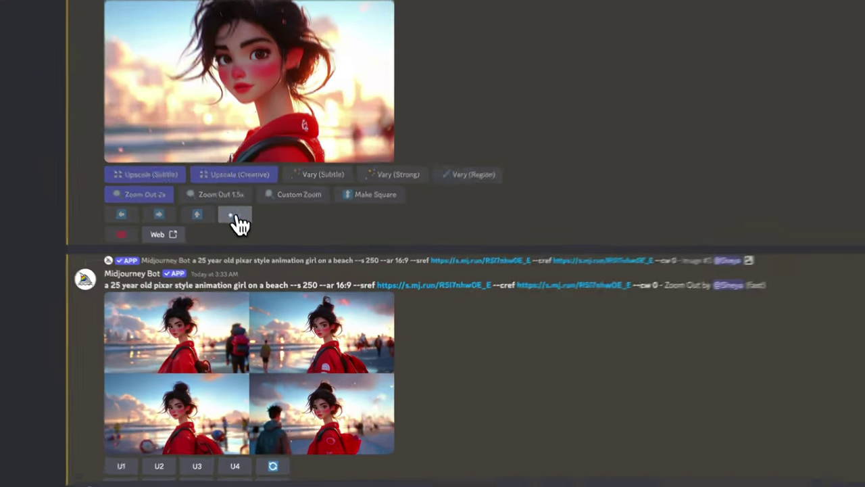
pyautogui.click(263, 265)
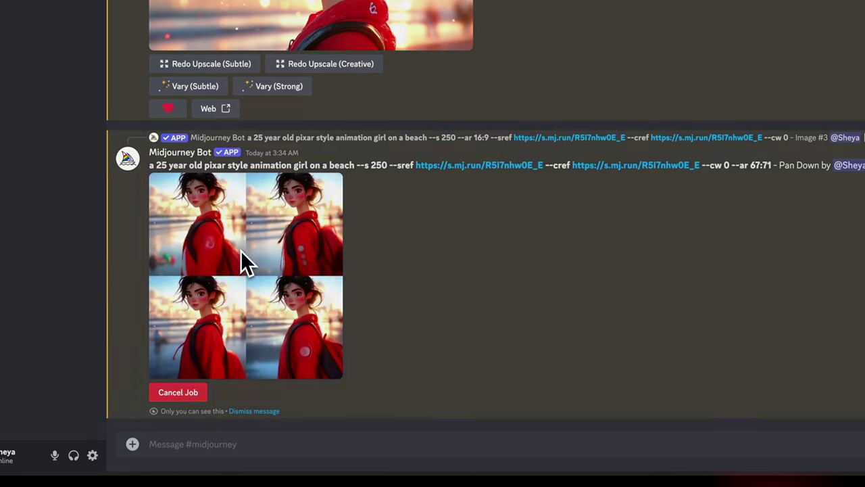
pyautogui.click(240, 250)
pyautogui.click(571, 315)
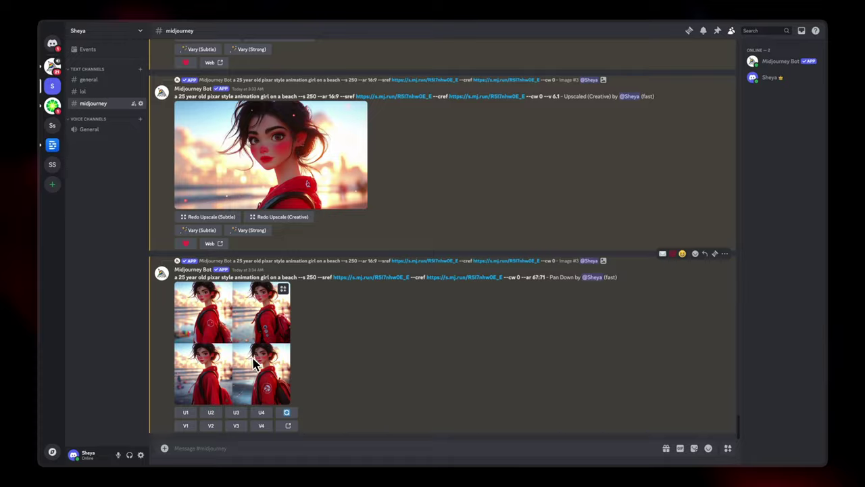
pyautogui.click(254, 363)
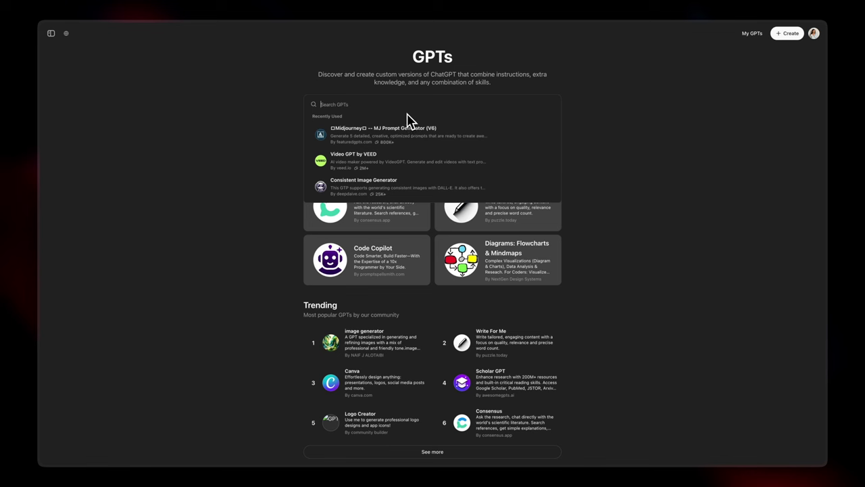
# Search ChatGPT's GPTs for "midjou" and start a chat with Midjourney -- MJ Prompt Generator (V6)
pyautogui.write('idjou')
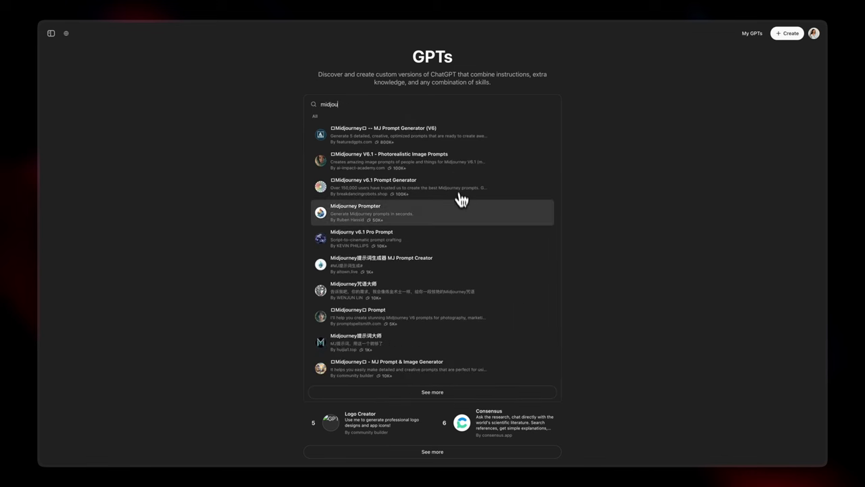
pyautogui.click(458, 143)
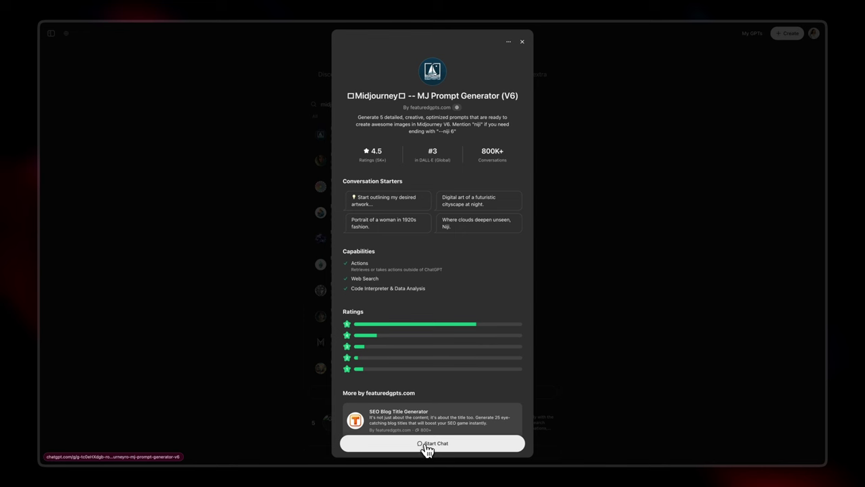
pyautogui.click(491, 442)
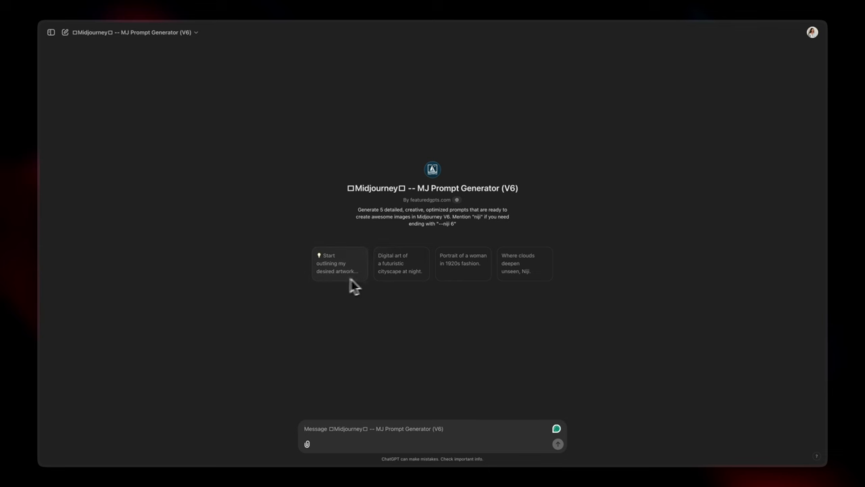
# Request an image of a girl climbing the mountains in a fantasy world with glowing particles in the background, cinematic shot, and read Prompt 1
pyautogui.write('(')
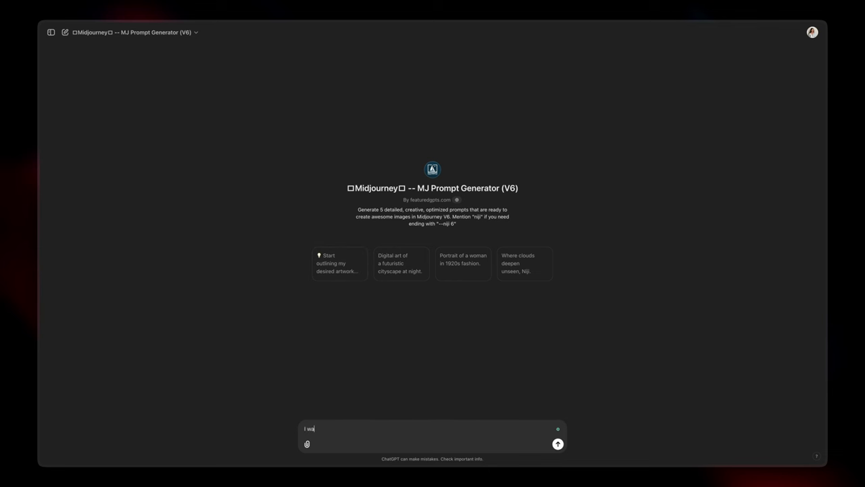
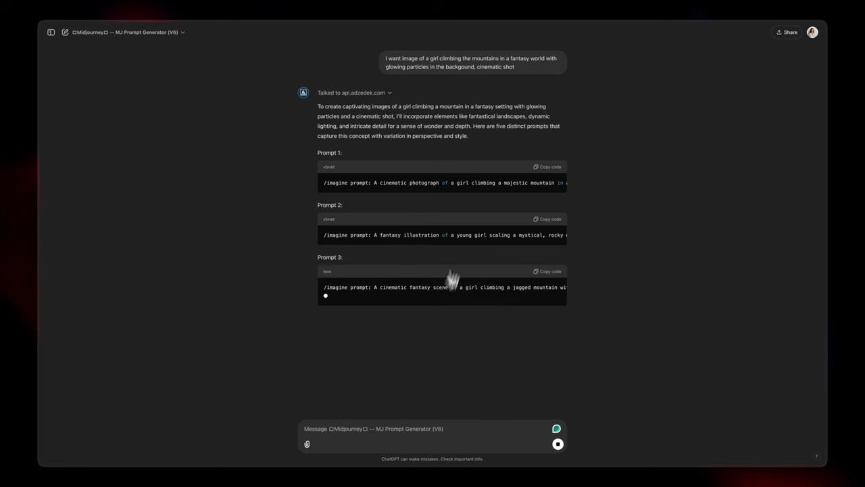
pyautogui.hscroll(2, 493, 182)
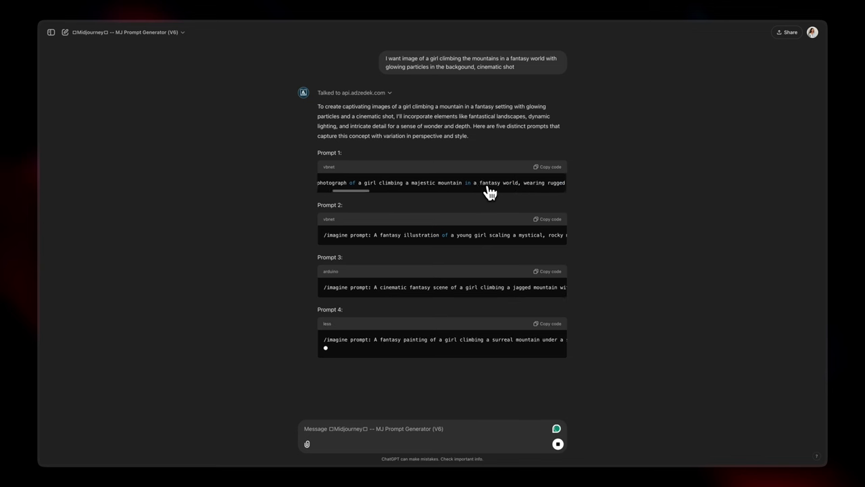
pyautogui.hscroll(1, 462, 194)
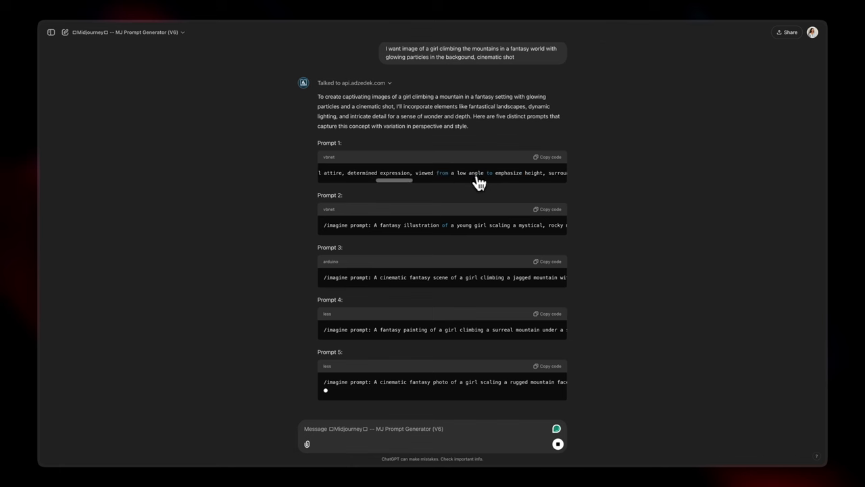
pyautogui.hscroll(1, 486, 181)
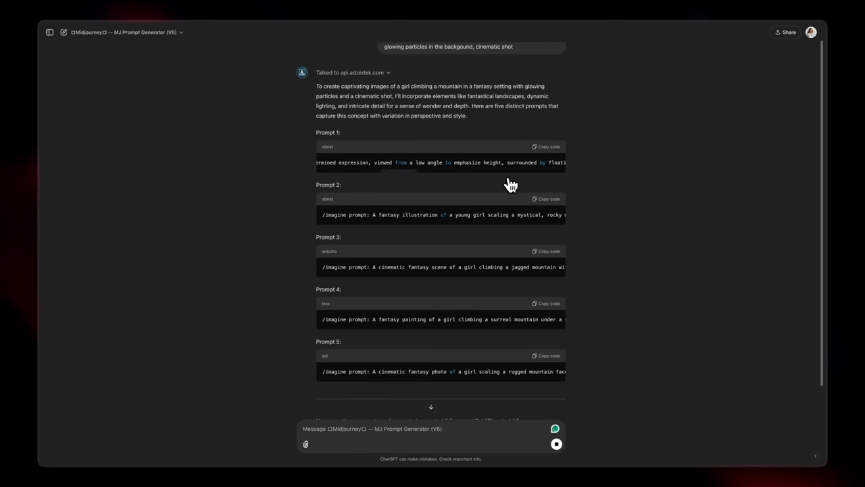
pyautogui.hscroll(3, 532, 176)
pyautogui.hscroll(4, 442, 162)
pyautogui.hscroll(2, 442, 162)
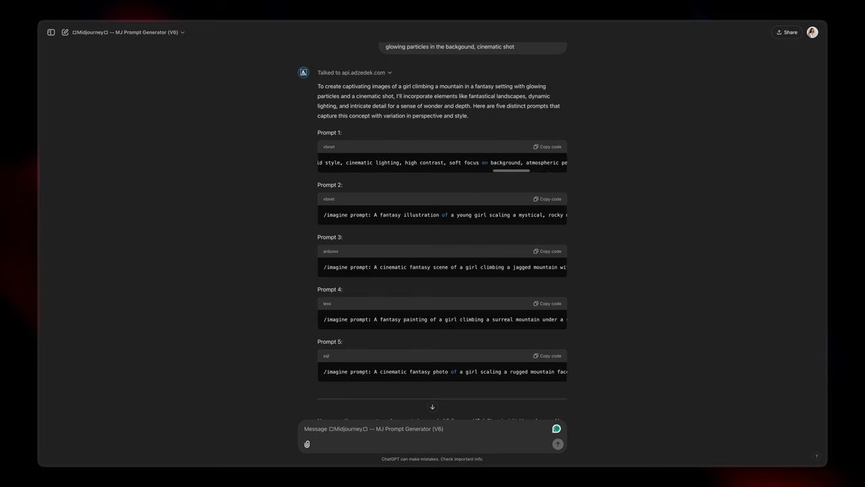
pyautogui.hscroll(1, 442, 162)
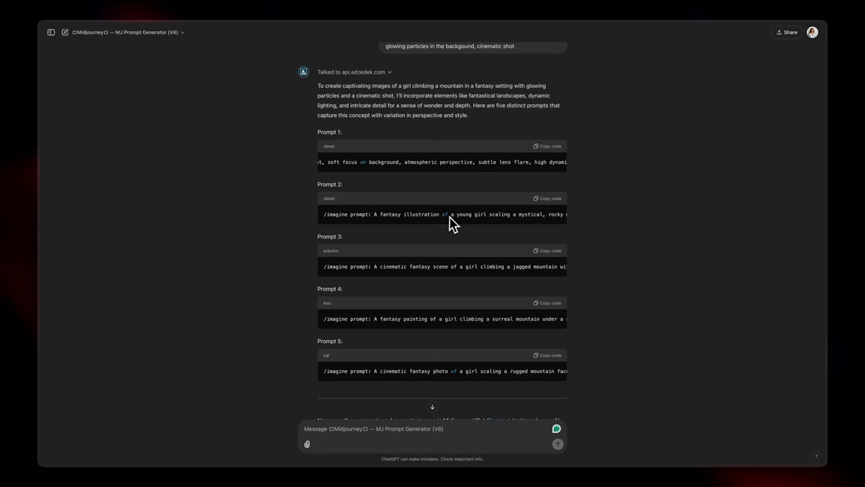
# Copy the generated Prompt 3, the cinematic fantasy scene of a girl climbing a jagged mountain
pyautogui.scroll(-1, 471, 249)
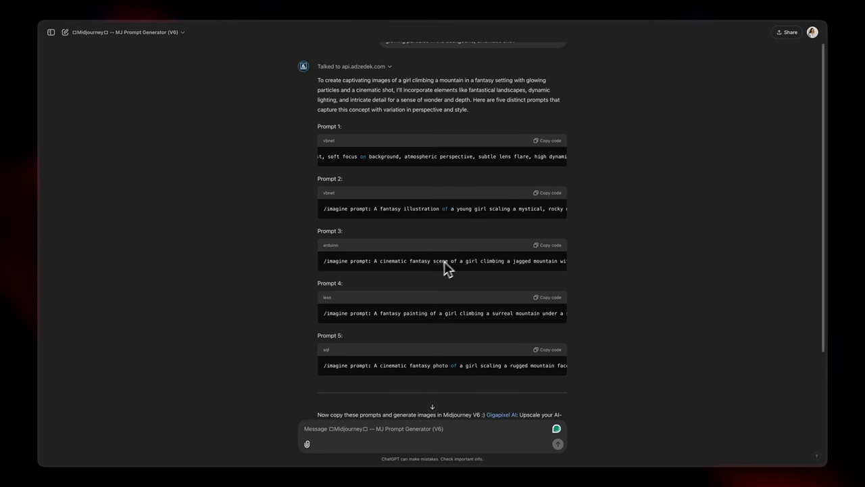
pyautogui.click(544, 246)
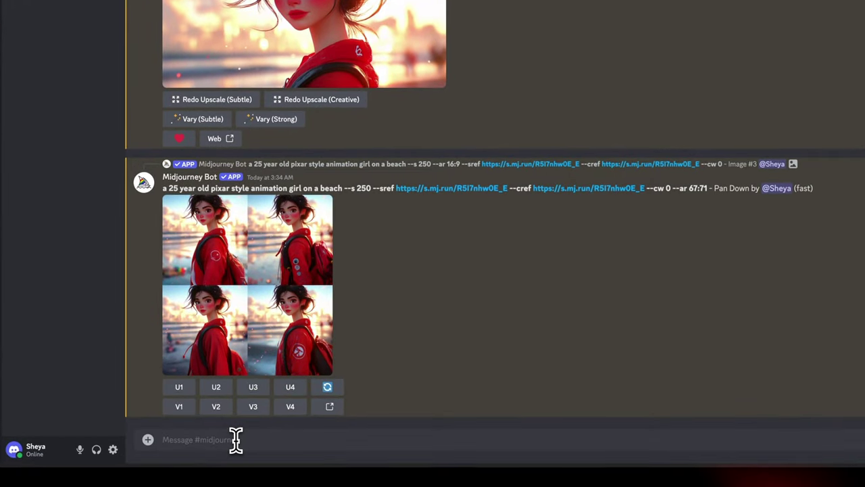
# In Discord, submit an imagine request with the copied girl-climbing-a-jagged-mountain prompt, removing its duplicate command prefix and using --ar 16:9 --v 6.0
pyautogui.write('/im')
pyautogui.press('Tab')
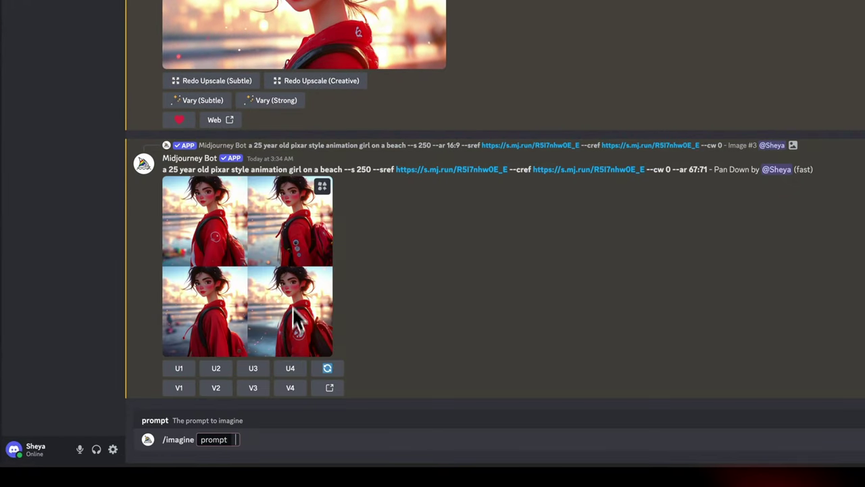
pyautogui.hotkey('ctrl', 'v')
pyautogui.moveTo(263, 417); pyautogui.dragTo(177, 429)
pyautogui.press('BackSpace')
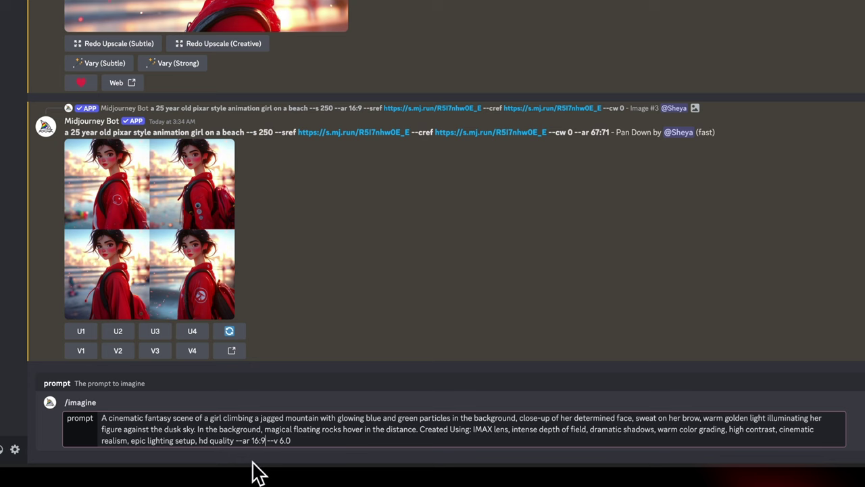
pyautogui.click(311, 442)
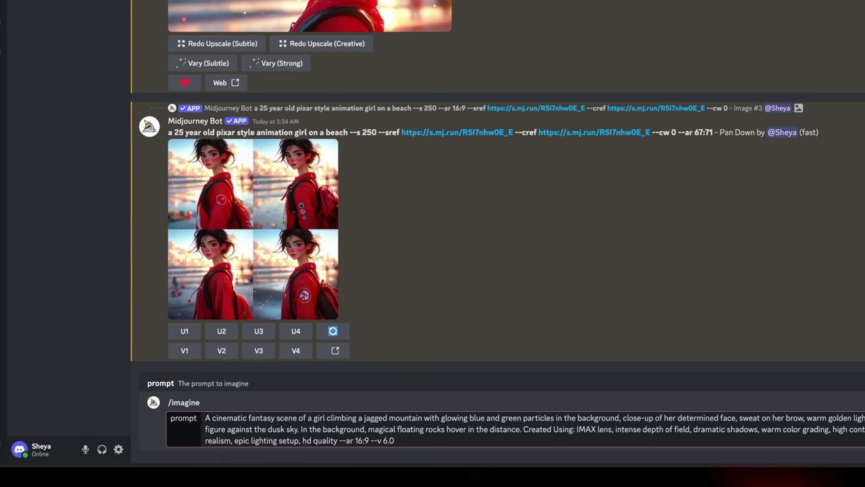
pyautogui.press('Return')
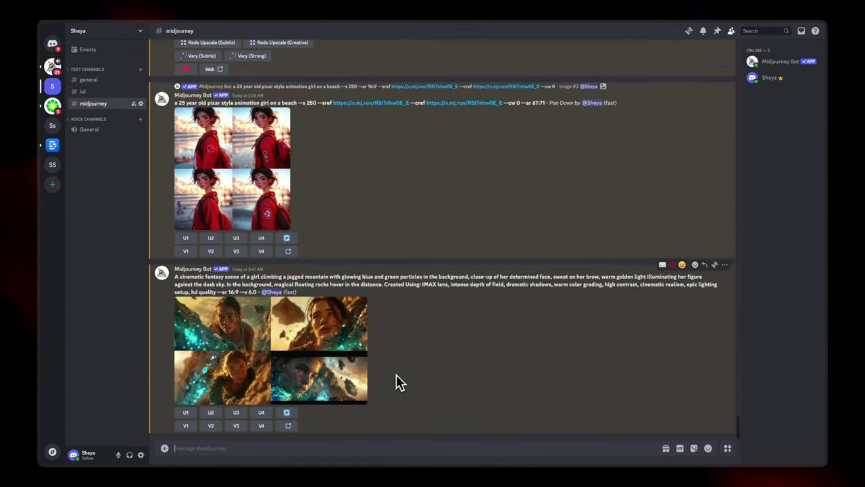
# View the generated mountain-climbing grid enlarged and upscale its first image
pyautogui.click(332, 357)
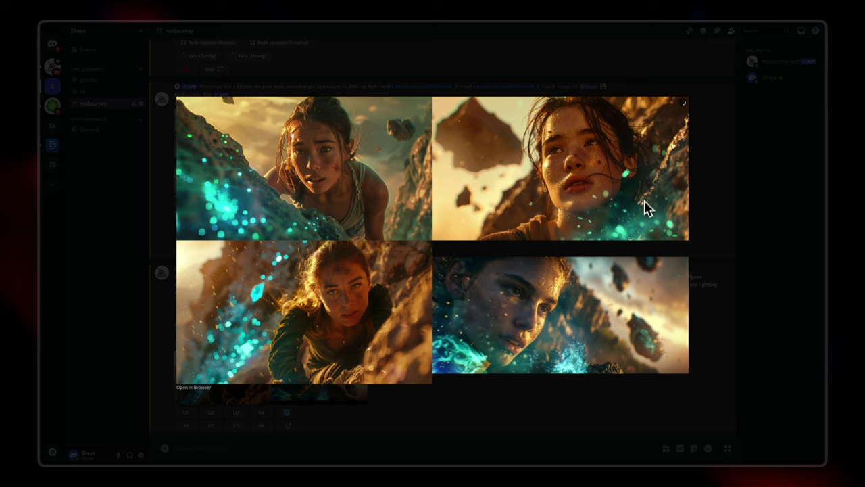
pyautogui.click(620, 404)
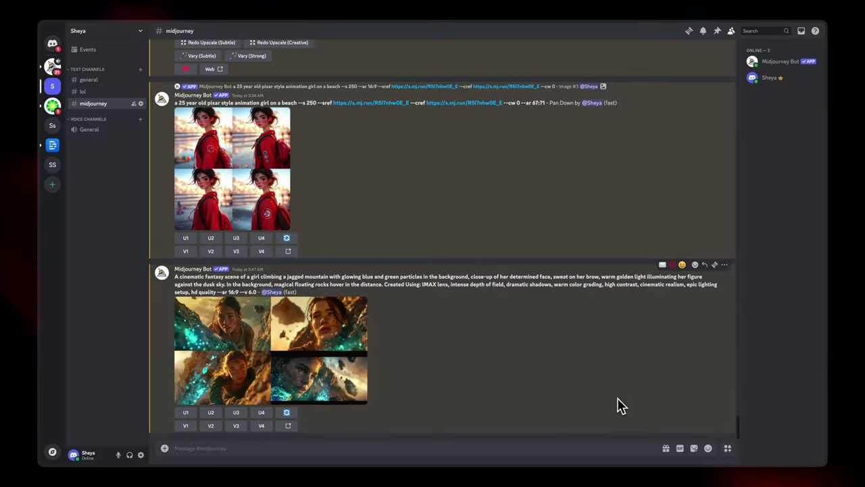
pyautogui.click(268, 380)
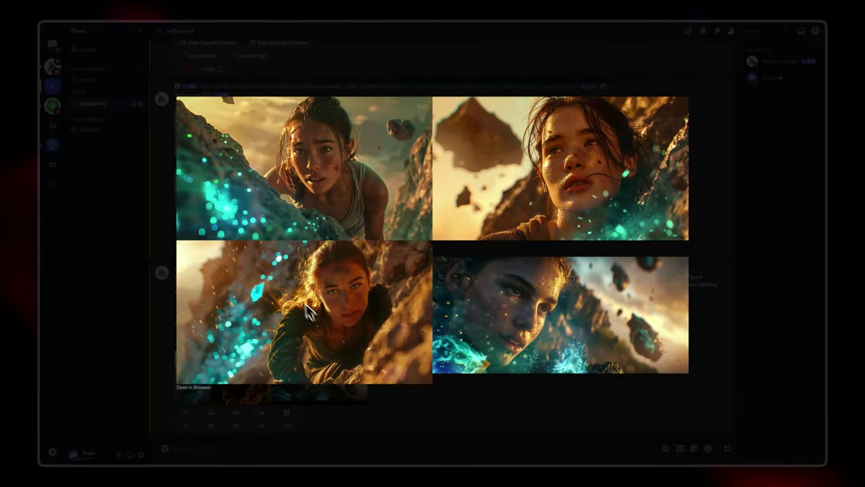
pyautogui.click(198, 421)
pyautogui.click(187, 413)
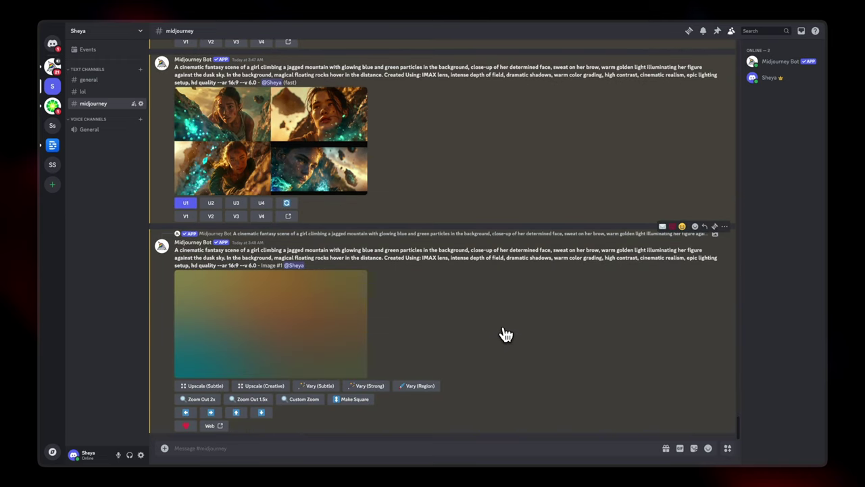
# Use Vary (Region) on the upscaled image, selecting a rectangle around the floating rock and submitting the prompt "remove the rock"
pyautogui.click(418, 386)
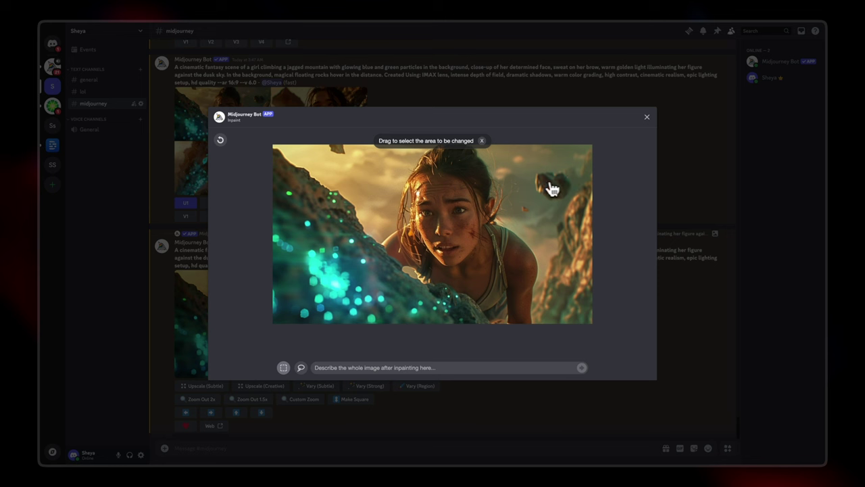
pyautogui.click(284, 368)
pyautogui.moveTo(529, 160); pyautogui.dragTo(592, 227)
pyautogui.click(421, 369)
pyautogui.write('remo')
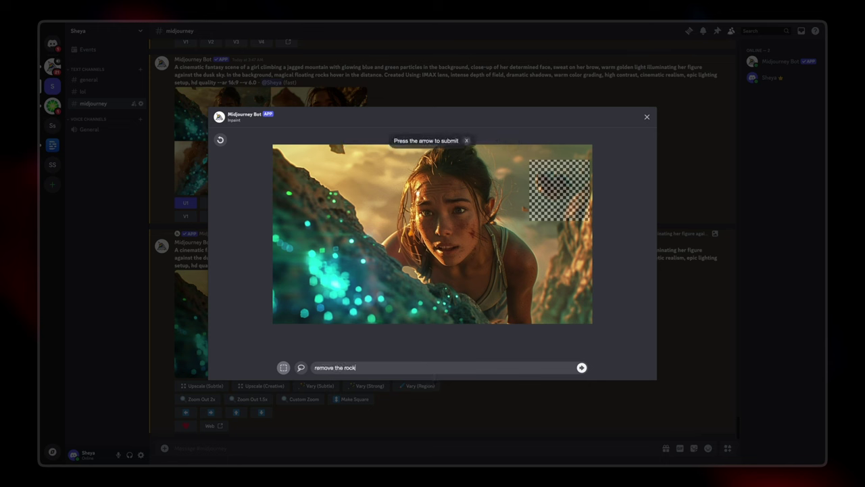
pyautogui.write('ve the rock')
pyautogui.press('Return')
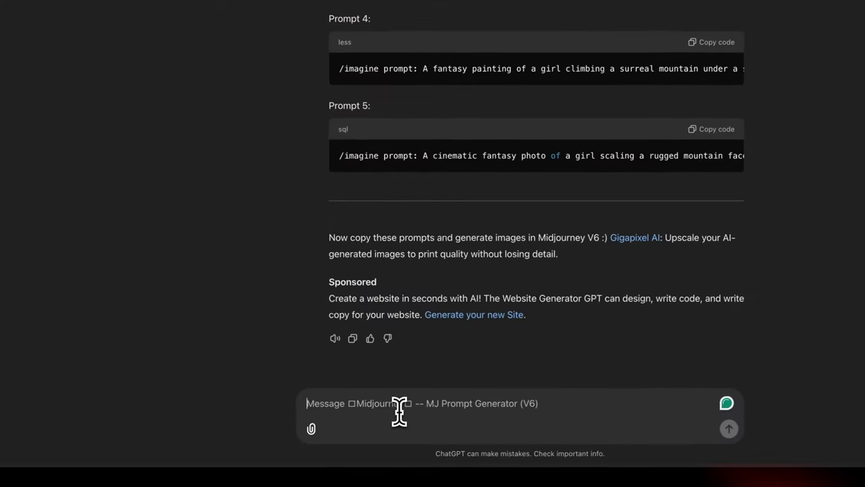
# Switch to ChatGPT, request prompts for "a woman in a grocery store illustration", and copy Prompt 1
pyautogui.write('a woman in a grocery store illustration')
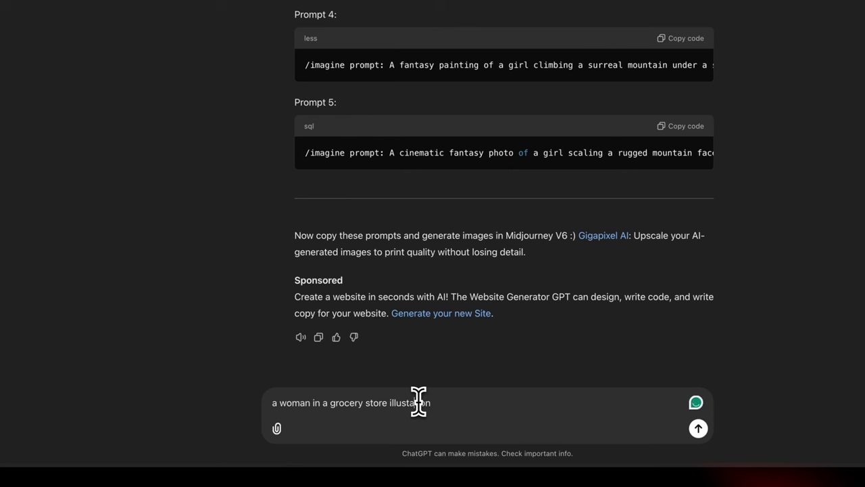
pyautogui.press('Return')
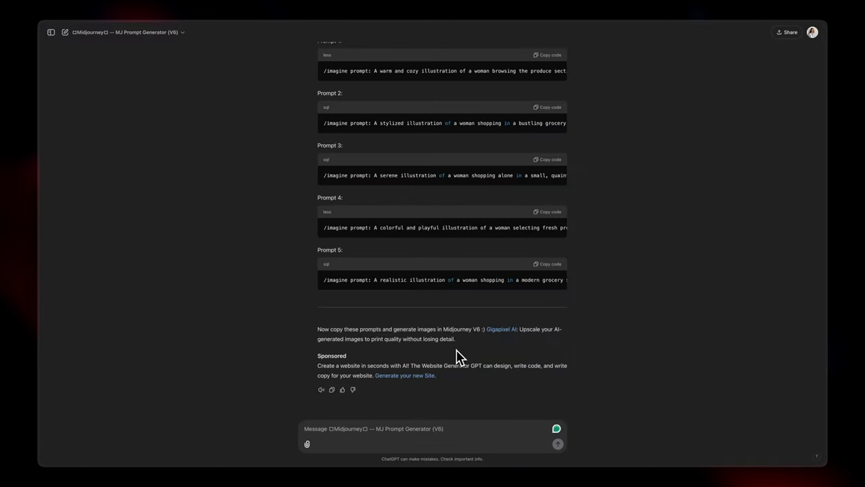
pyautogui.scroll(5, 457, 357)
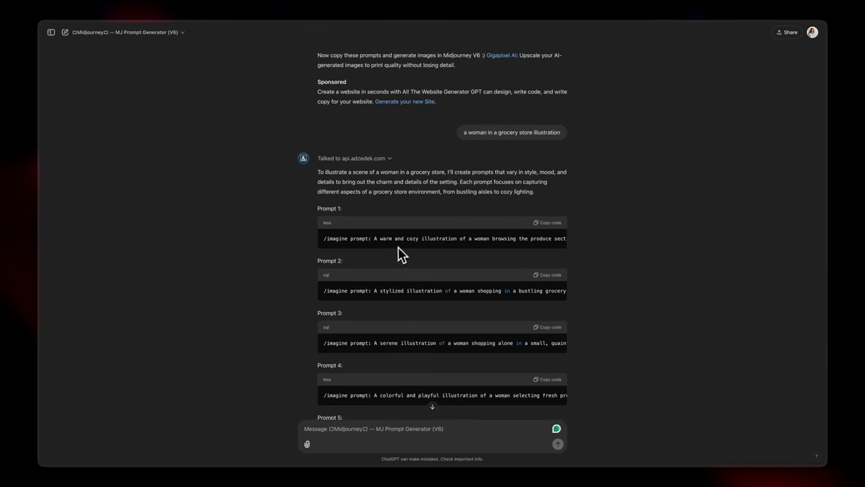
pyautogui.scroll(-1, 516, 255)
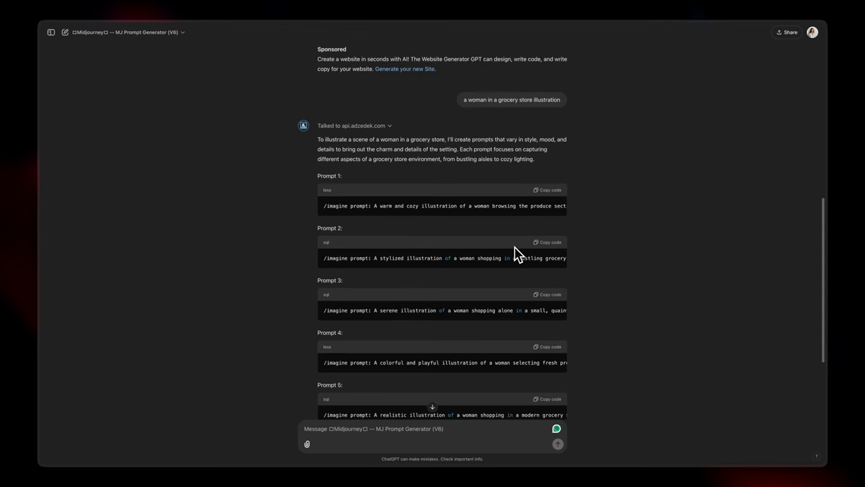
pyautogui.scroll(-1, 446, 276)
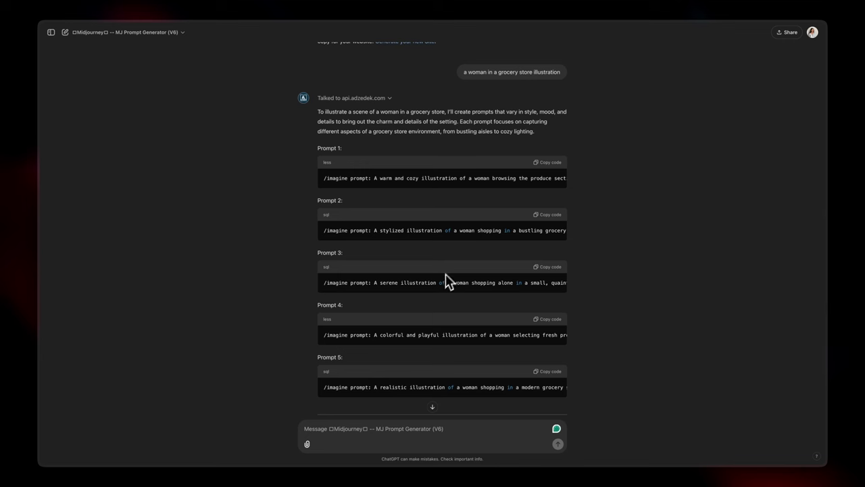
pyautogui.scroll(-2, 467, 303)
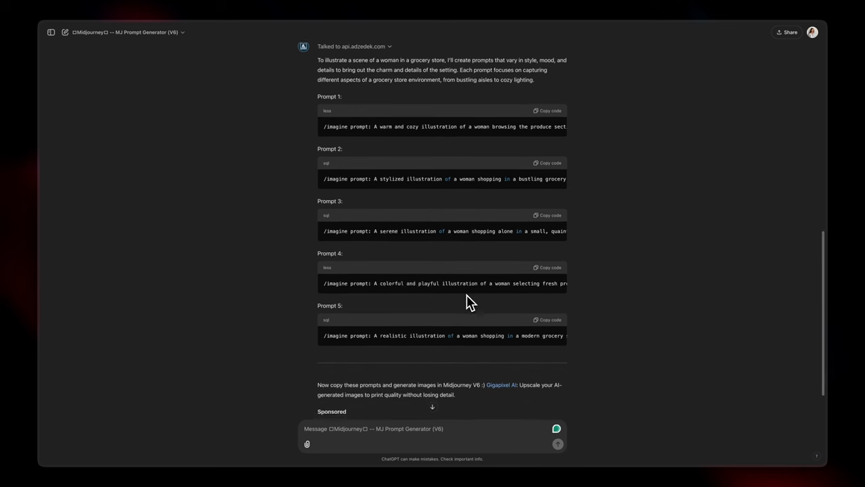
pyautogui.scroll(-1, 471, 302)
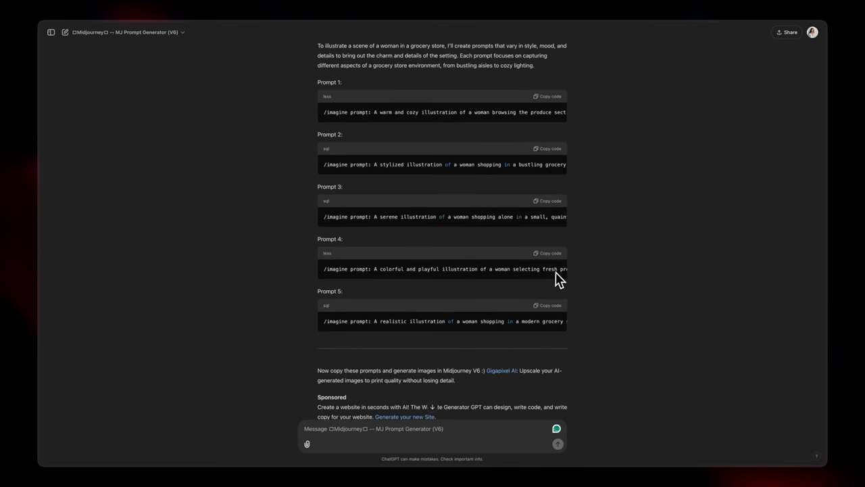
pyautogui.scroll(-2, 460, 328)
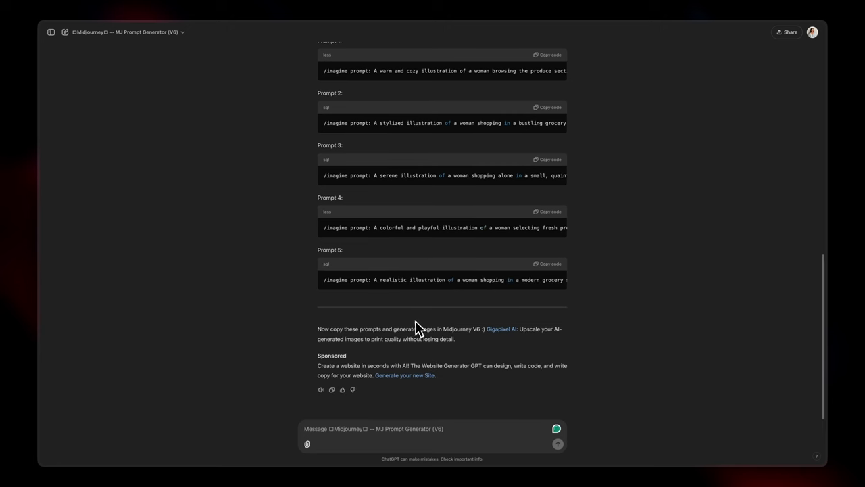
pyautogui.scroll(-10, 416, 323)
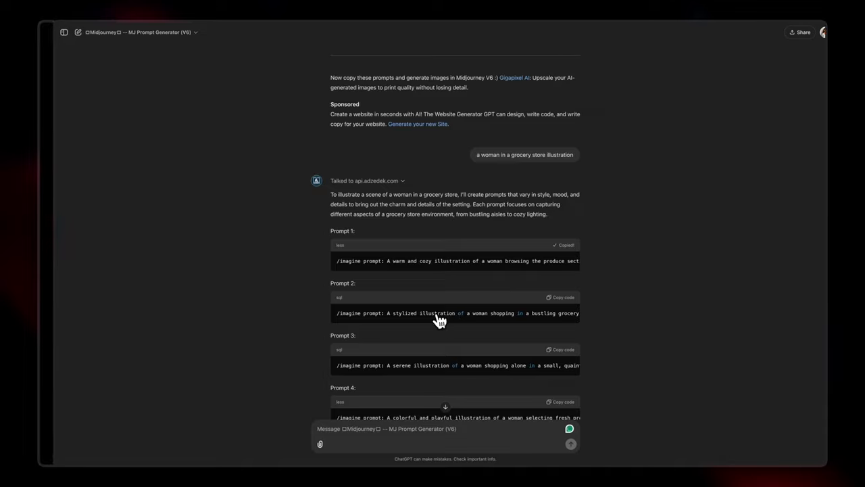
# Return to Discord and submit an imagine request with the copied prompt of a woman browsing a grocery store's produce section, --ar 4:5 --v 6.0
pyautogui.press('super+Tab')
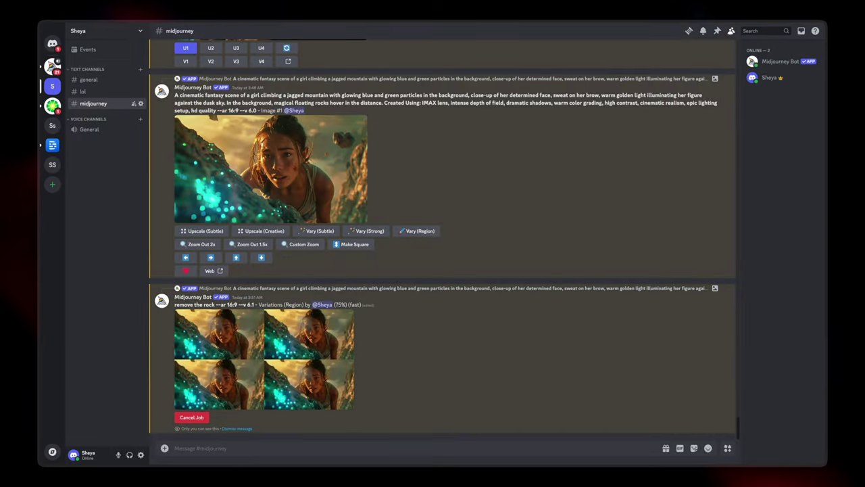
pyautogui.write('/')
pyautogui.click(263, 315)
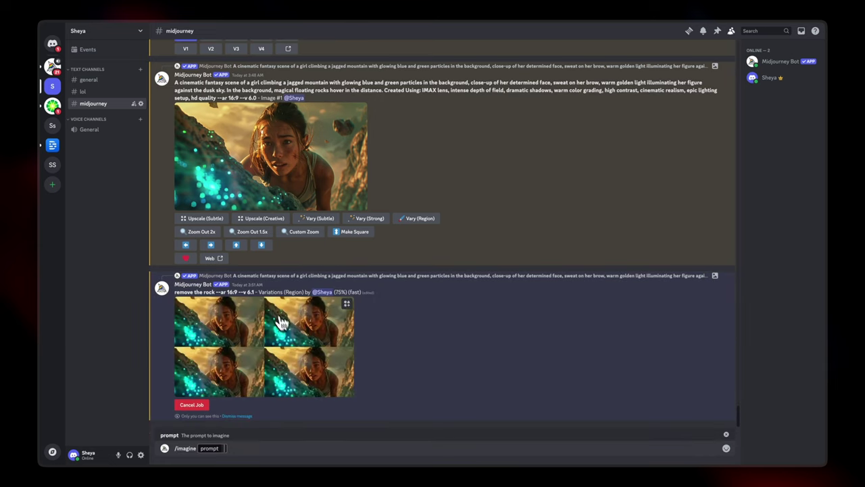
pyautogui.write('/imagine prompt: A warm and cozy illustration of a woman browsing the produce section of a grocery store, wearing a casual outfit with a tote bag, a smile on her face as she picks fresh vegetables. The store interior is detailed with shelves, baskets, and a softly lit background of fruits and vegetables. Created Using: watercolor brush strokes, soft pastel palette, warm lighting, slight texture for realism, hand-drawn lines, whimsical details, hd quality --ar 4:5 --v 6.0')
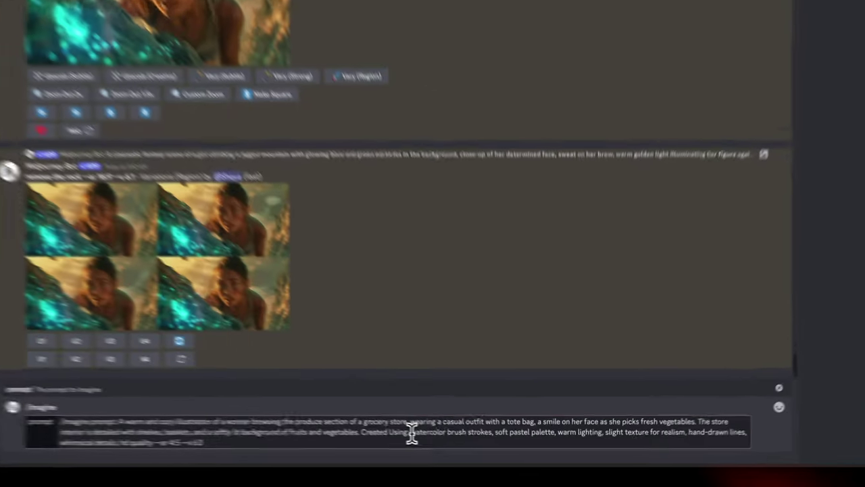
pyautogui.doubleClick(413, 431)
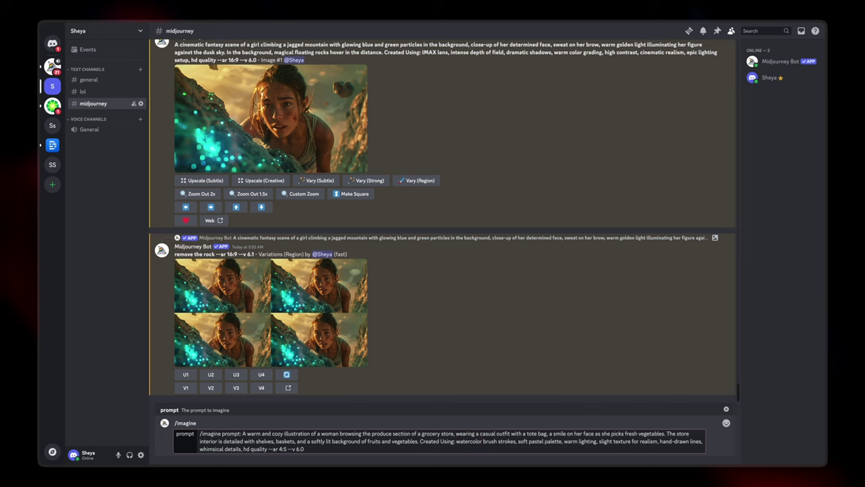
pyautogui.press('Return')
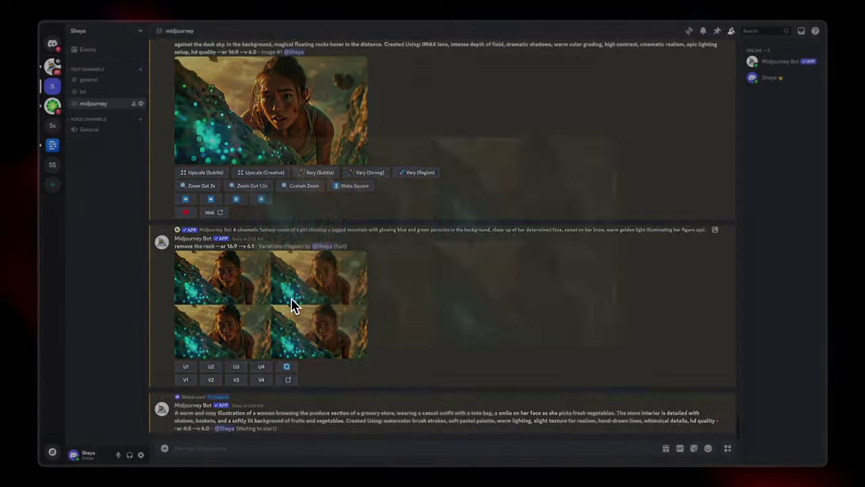
# View the "remove the rock" variation grid enlarged and compare it with the original image
pyautogui.click(293, 304)
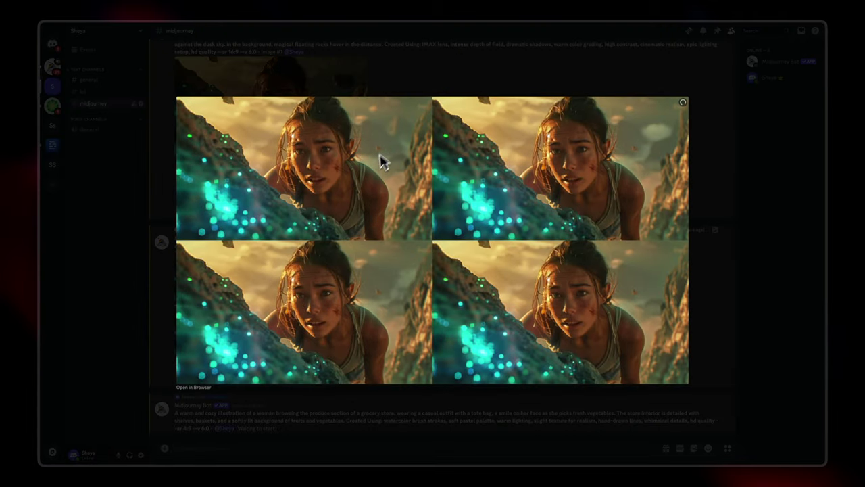
pyautogui.click(714, 297)
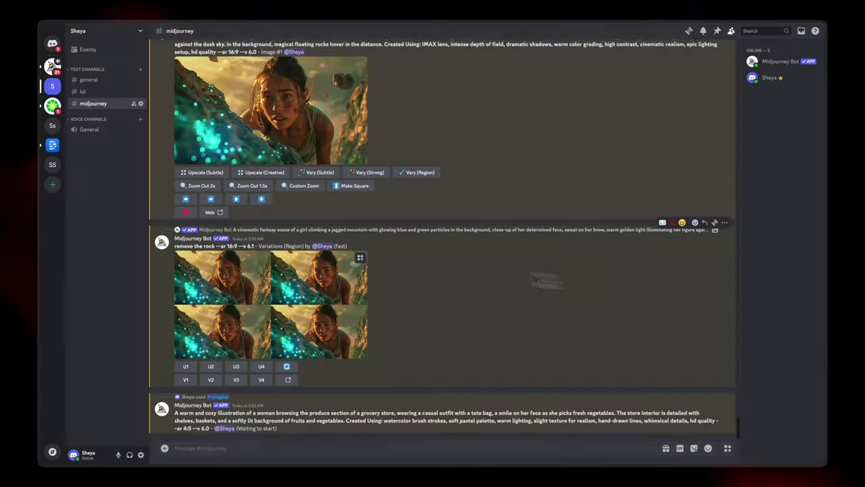
pyautogui.scroll(3, 348, 264)
pyautogui.scroll(-3, 358, 392)
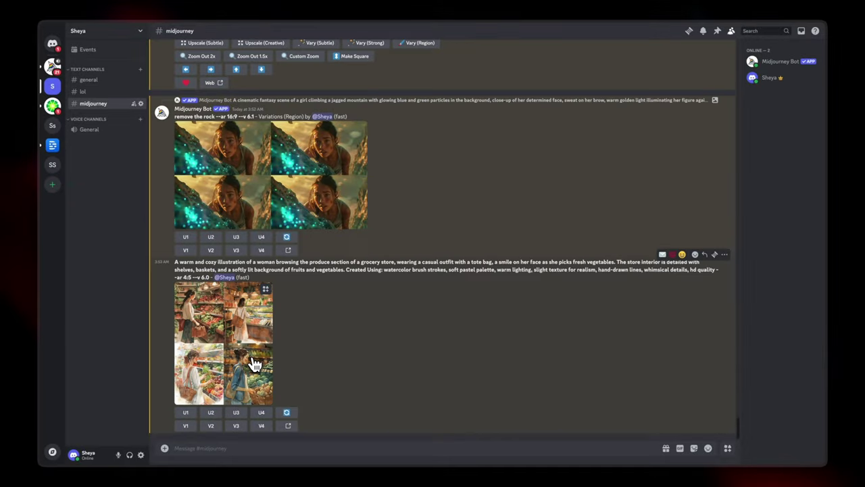
# View the grocery store grid enlarged and upscale its fourth image
pyautogui.click(254, 365)
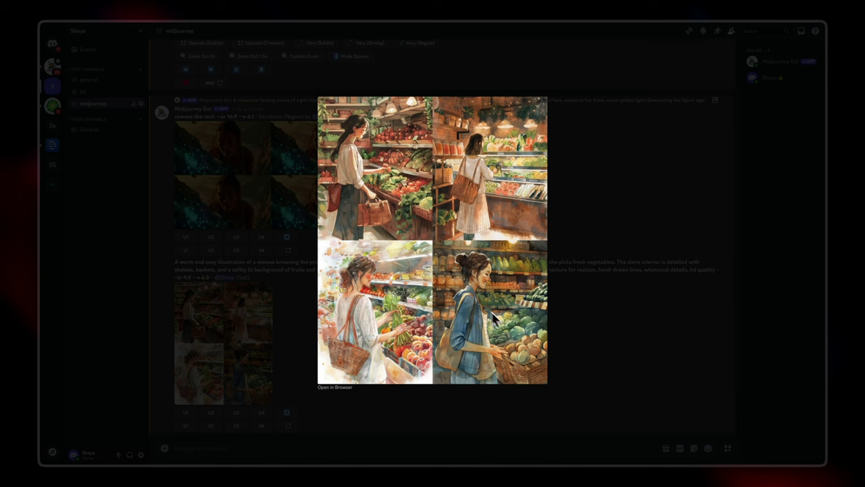
pyautogui.click(560, 350)
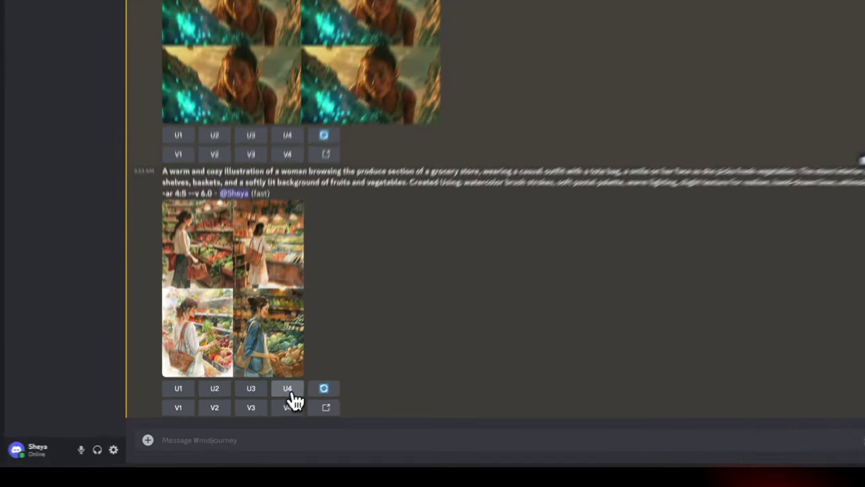
pyautogui.click(263, 414)
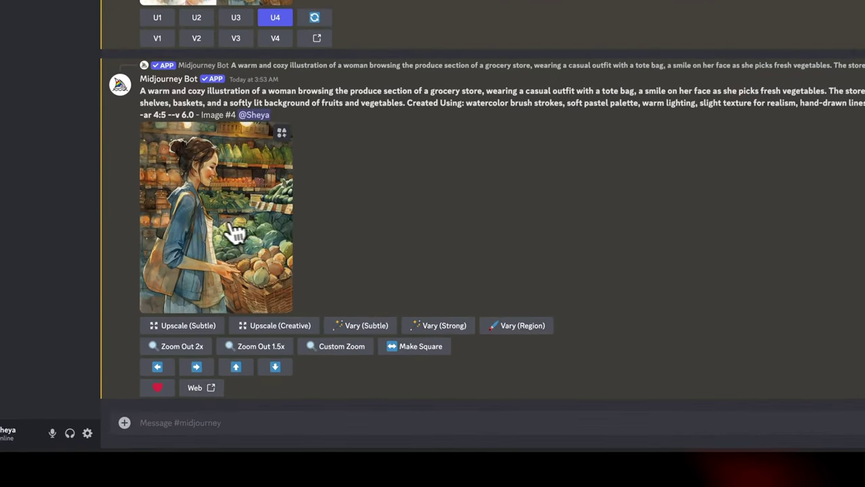
# Open the upscaled grocery store image on the Midjourney website and page through the neighbouring images of its grid
pyautogui.rightClick(218, 223)
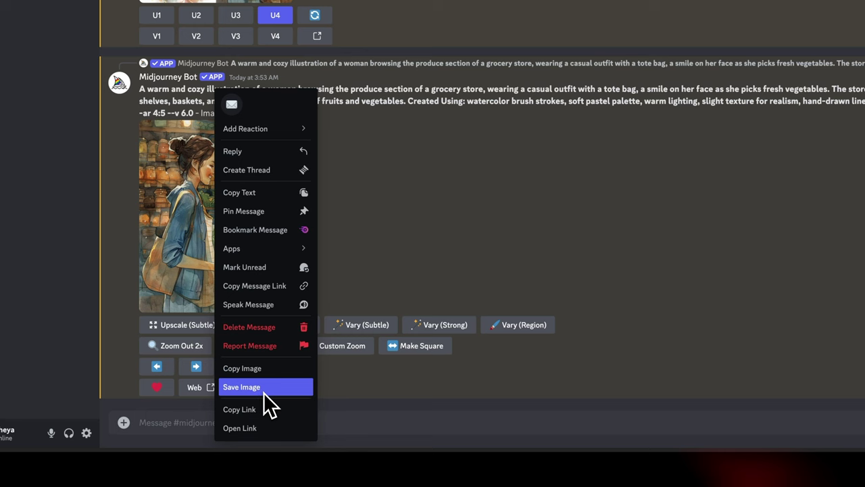
pyautogui.click(451, 210)
pyautogui.click(212, 388)
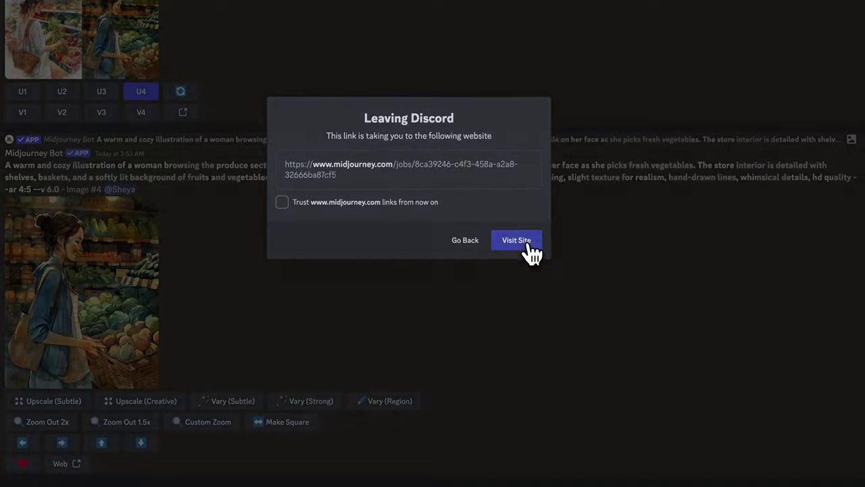
pyautogui.click(530, 250)
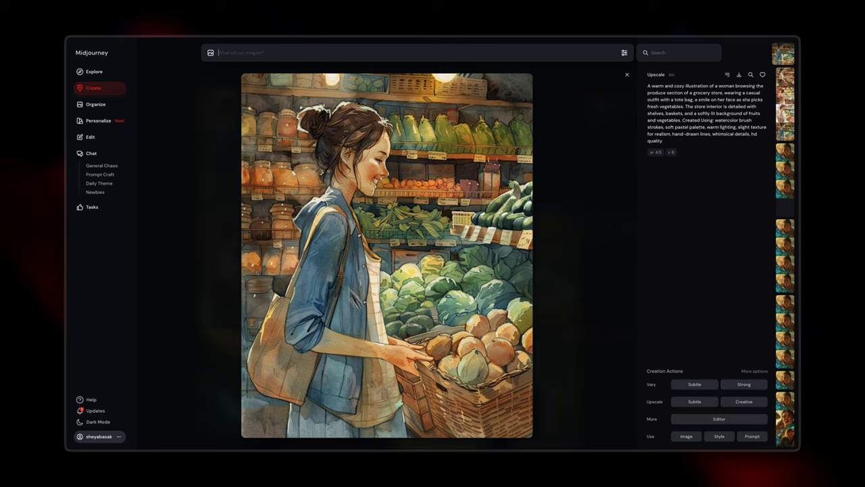
pyautogui.press('Down')
pyautogui.press('Down')
pyautogui.press('Down')
pyautogui.press('Down')
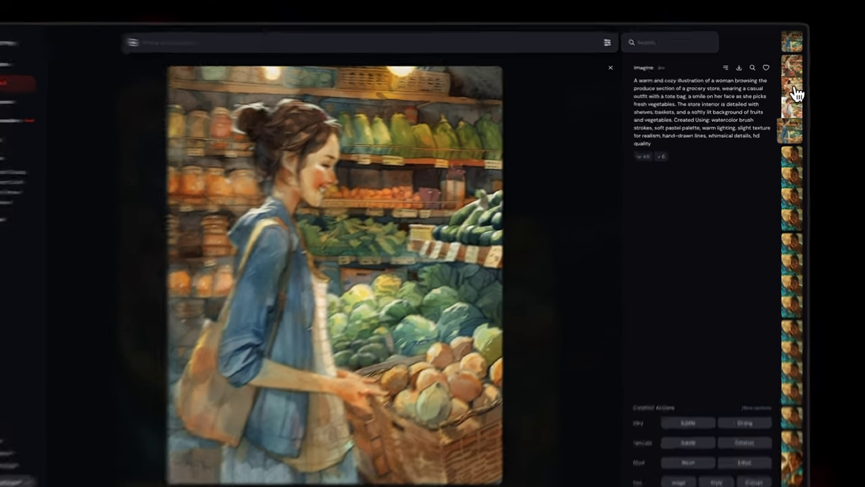
# View the second and third images of the grocery store grid on the Midjourney website
pyautogui.click(783, 98)
pyautogui.click(787, 102)
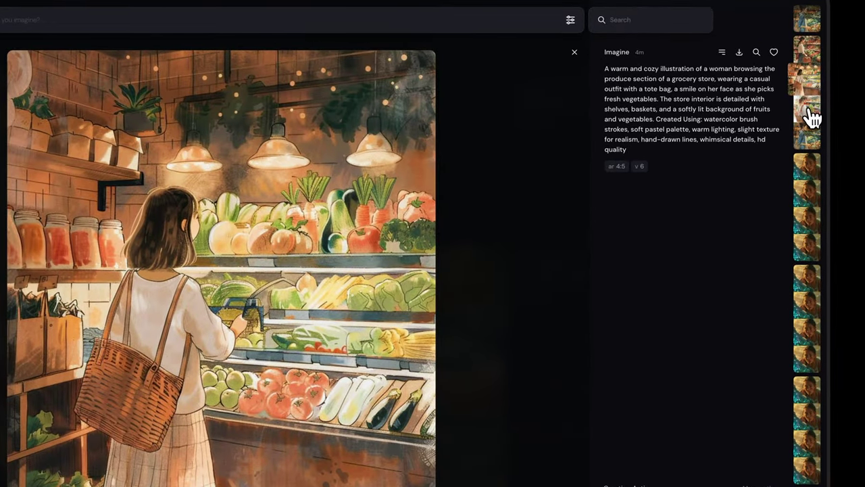
pyautogui.click(807, 120)
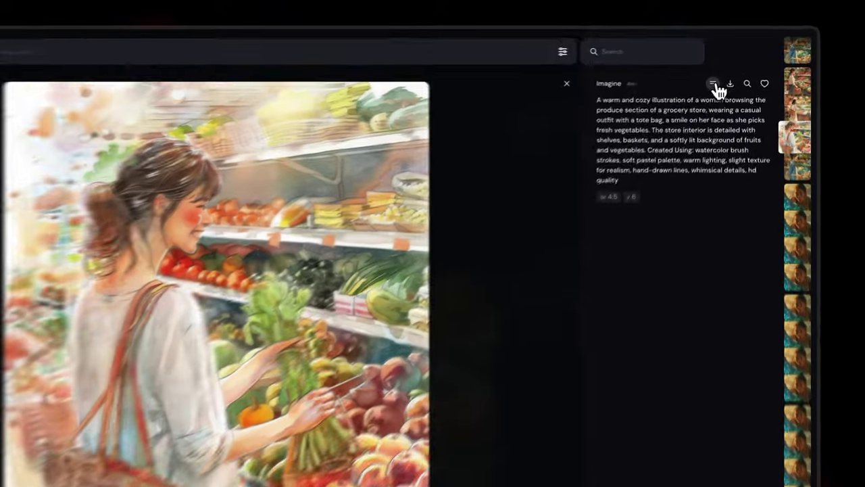
pyautogui.click(728, 75)
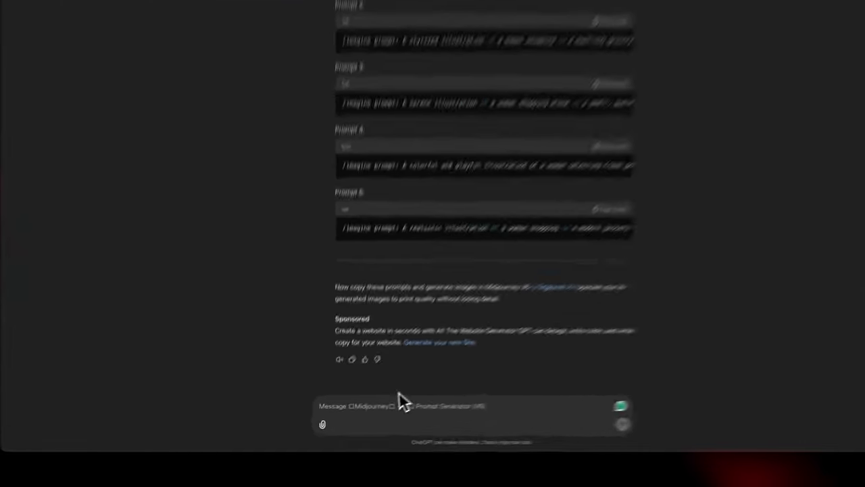
# Switch to the Midjourney prompt generator chat in ChatGPT and attach the Style Reference 6 image from the computer
pyautogui.click(315, 430)
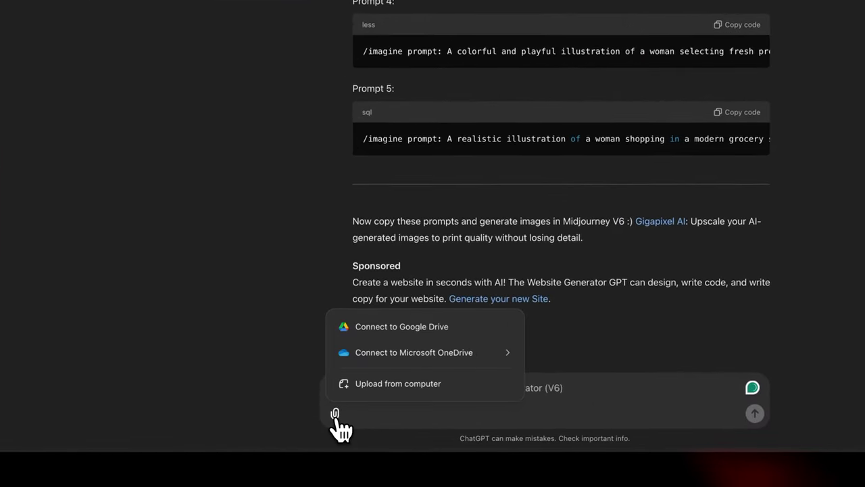
pyautogui.click(390, 390)
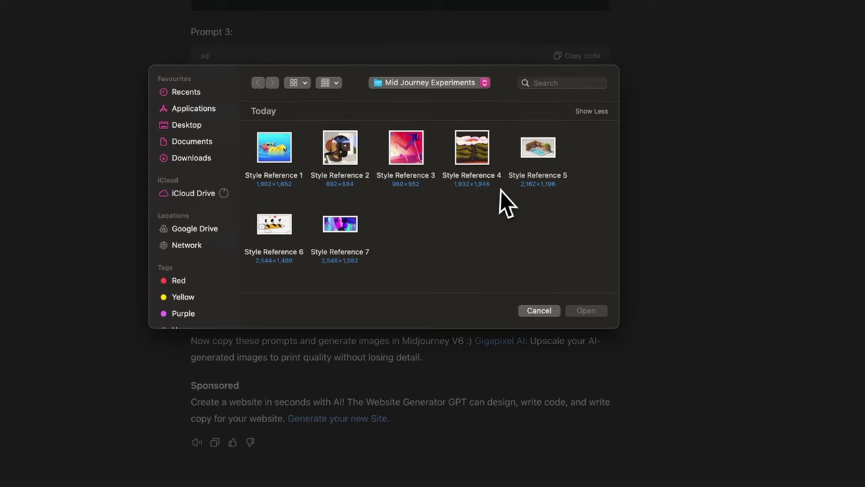
pyautogui.click(289, 228)
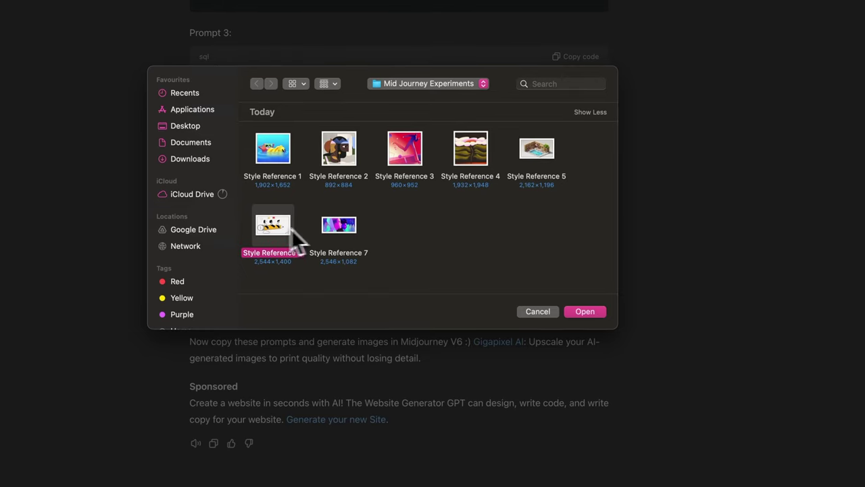
pyautogui.click(595, 313)
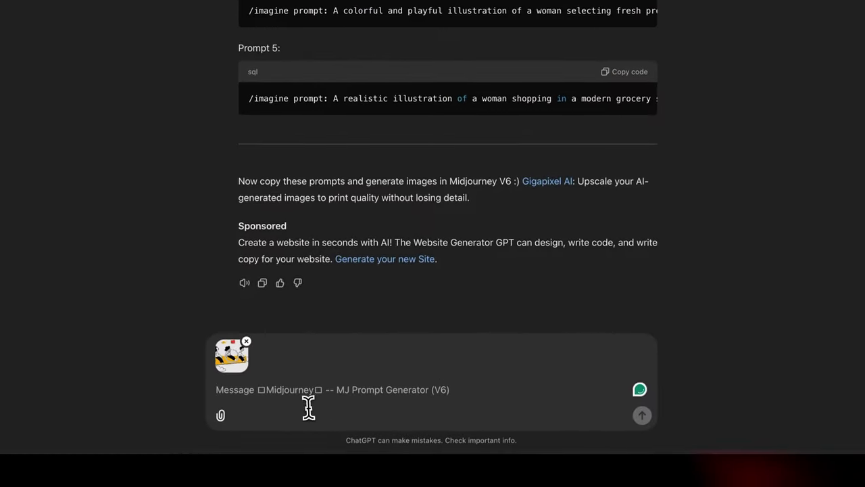
# Send the message "i want a woman in a grocery store in the attached style of illustration" with the attached image
pyautogui.write('i want a woman in agrocery')
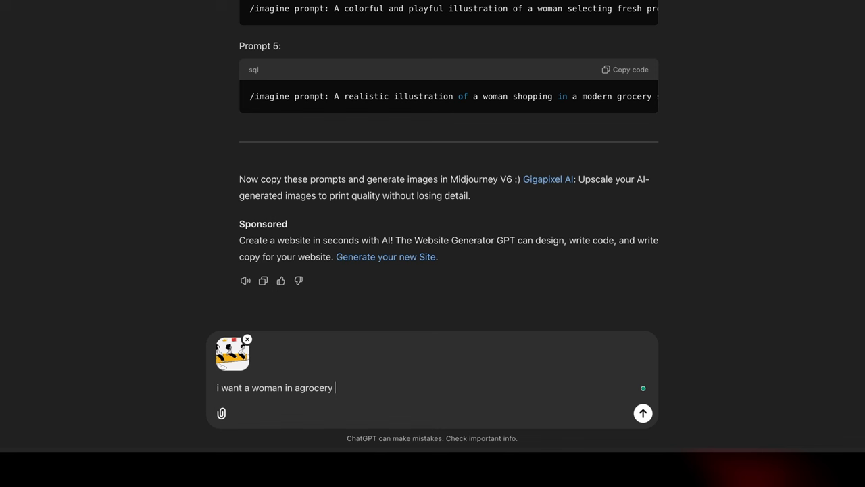
pyautogui.click(294, 387)
pyautogui.click(352, 387)
pyautogui.write('store in the attached style of illustration')
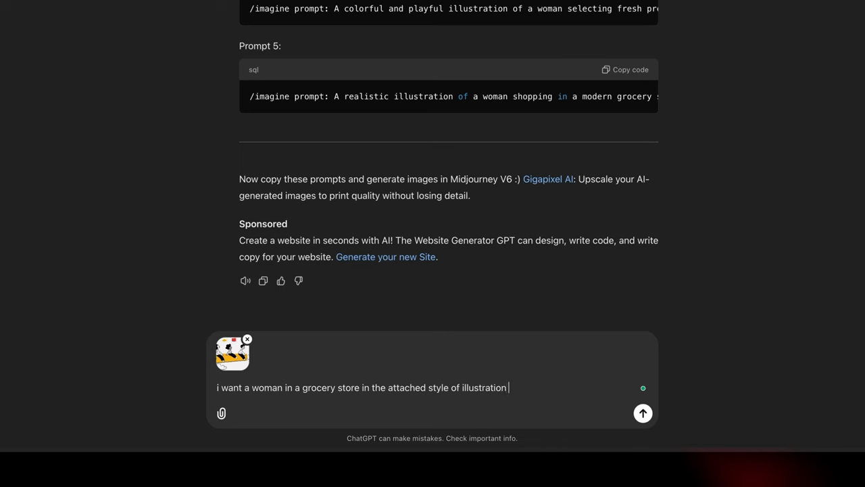
pyautogui.press('Return')
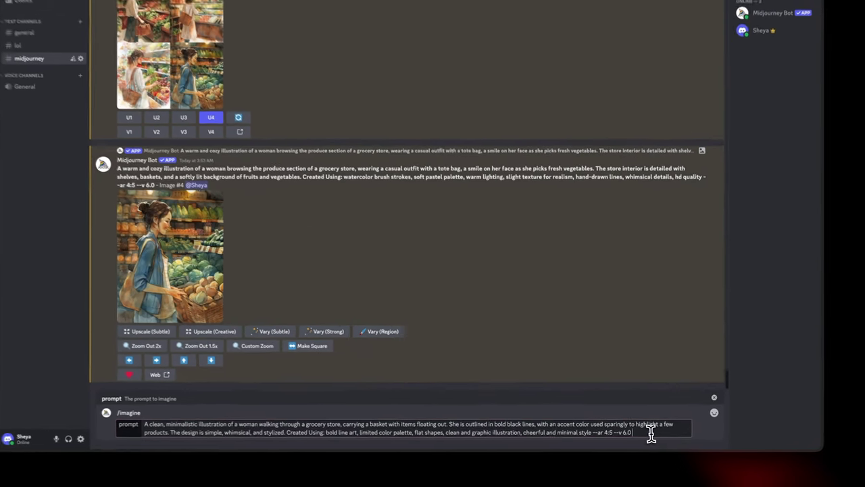
# Submit the imagine request in Discord for a clean, minimalistic illustration of a woman walking through a grocery store, --ar 4:5 --v 6.0, and view its grid enlarged
pyautogui.press('Return')
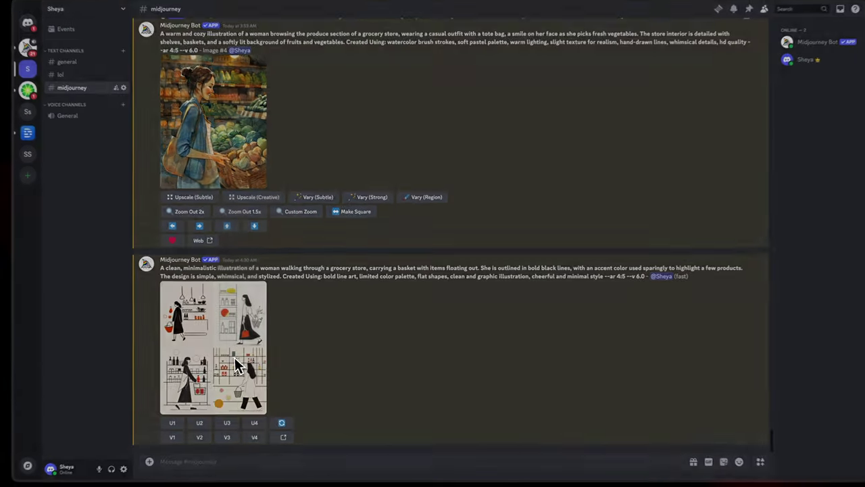
pyautogui.click(263, 345)
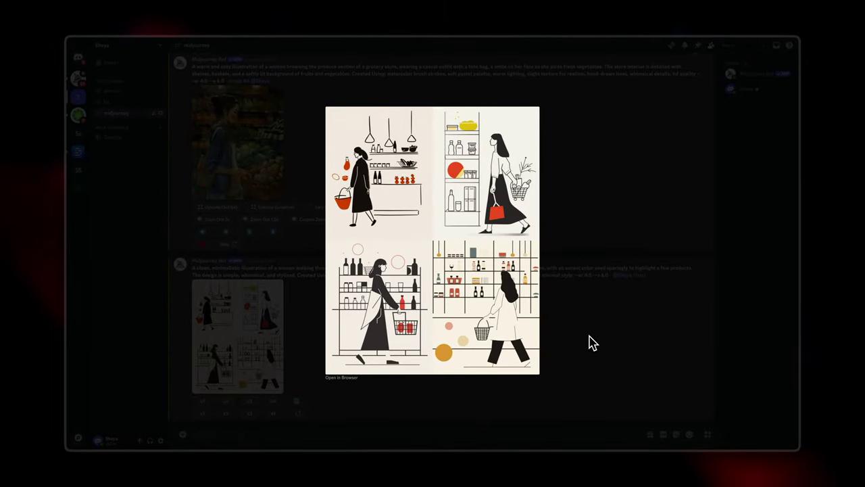
pyautogui.click(592, 343)
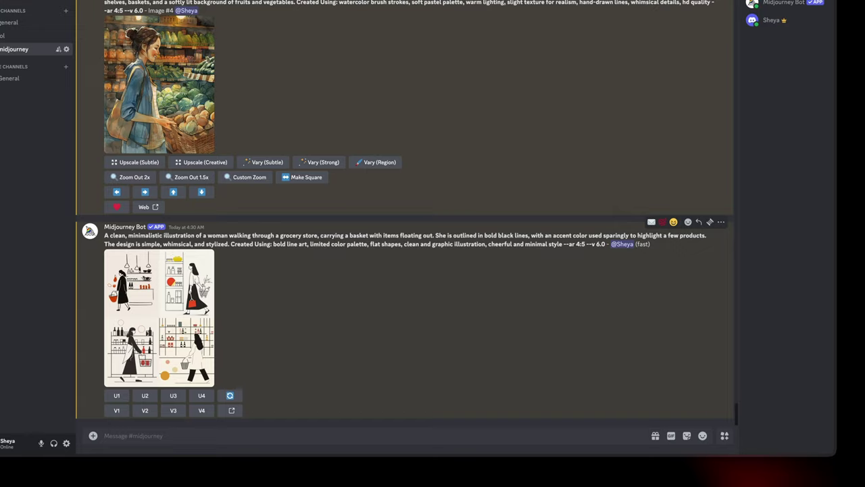